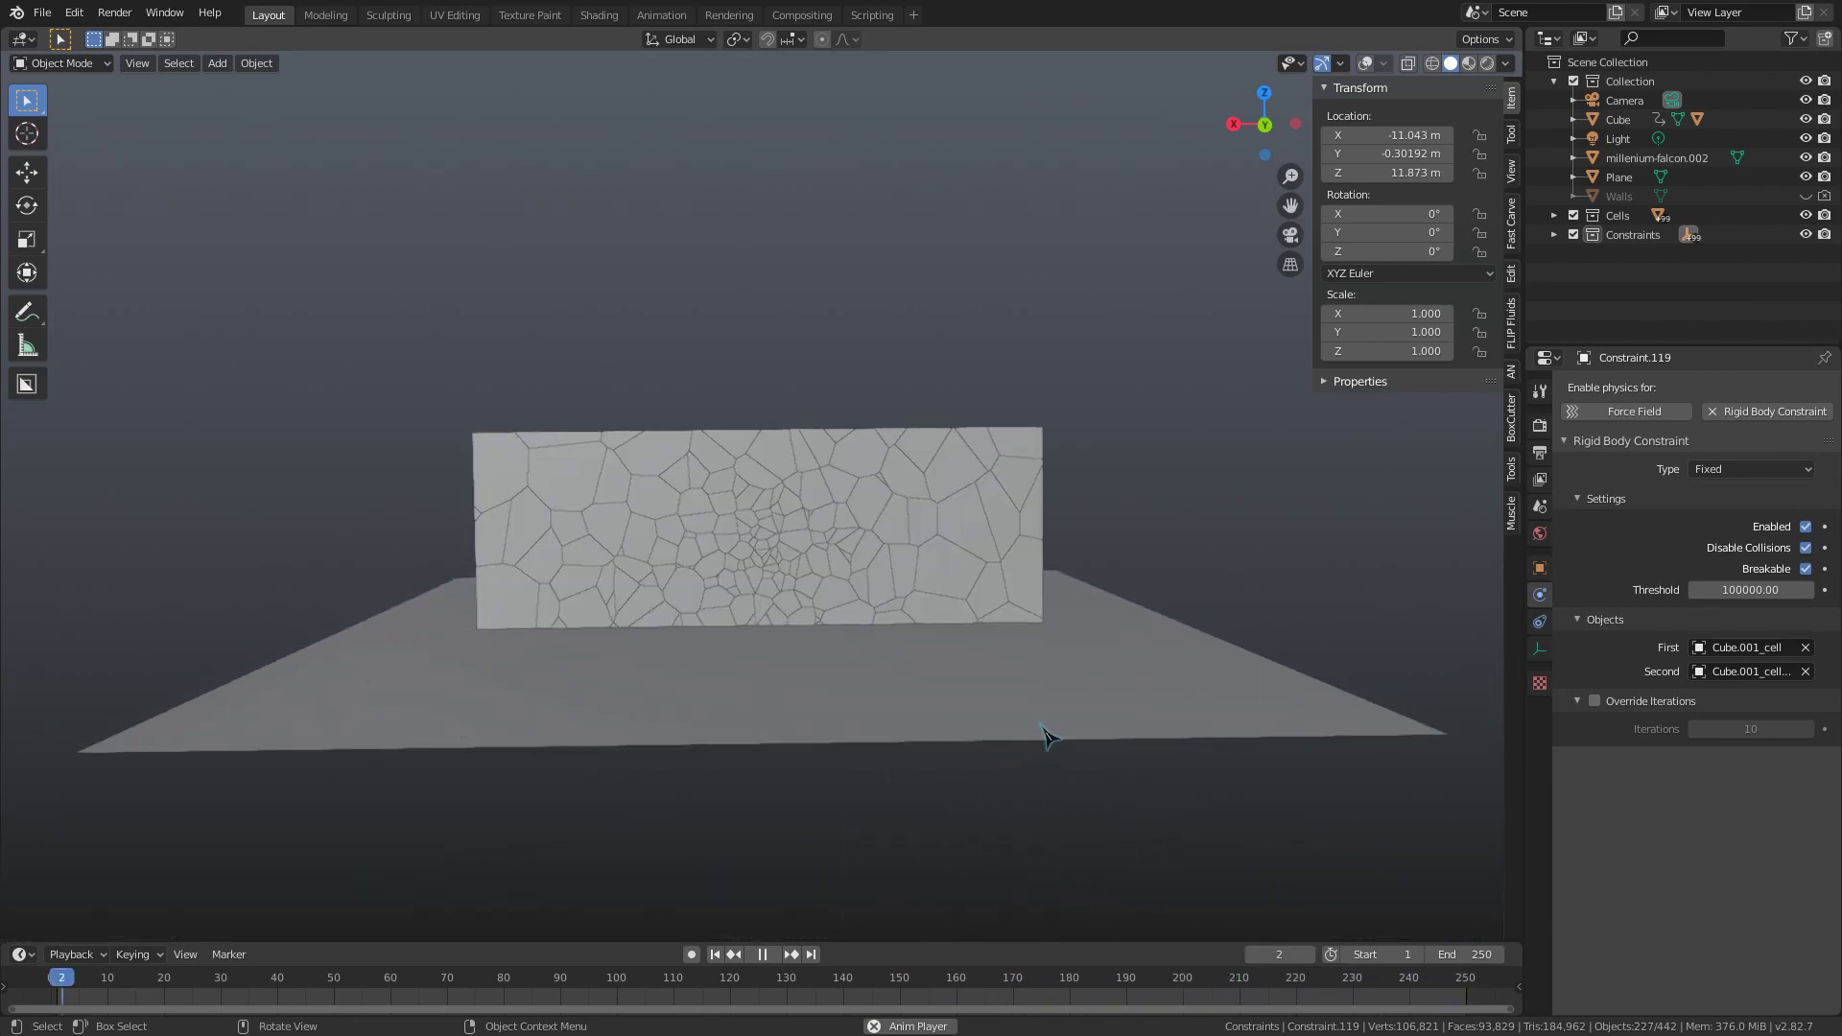
key("shift")
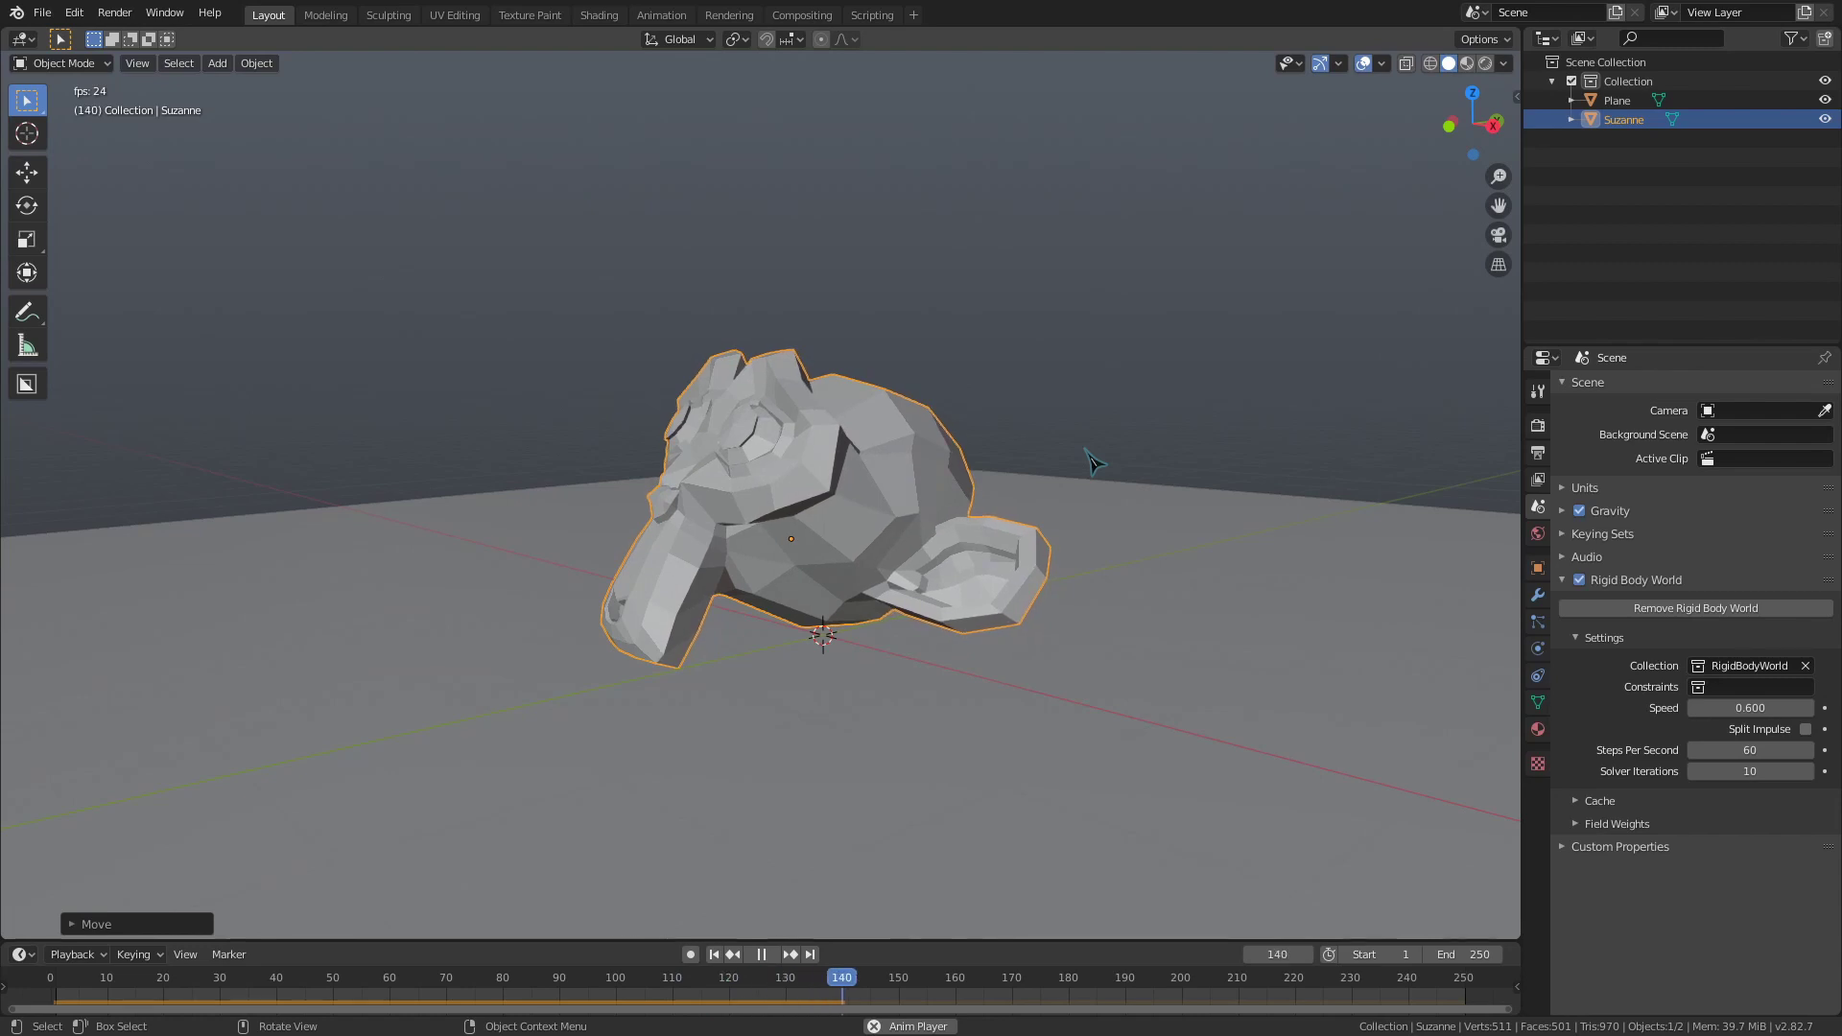
- Stop the playback, select the ground plane and show its mesh data properties
key("space")
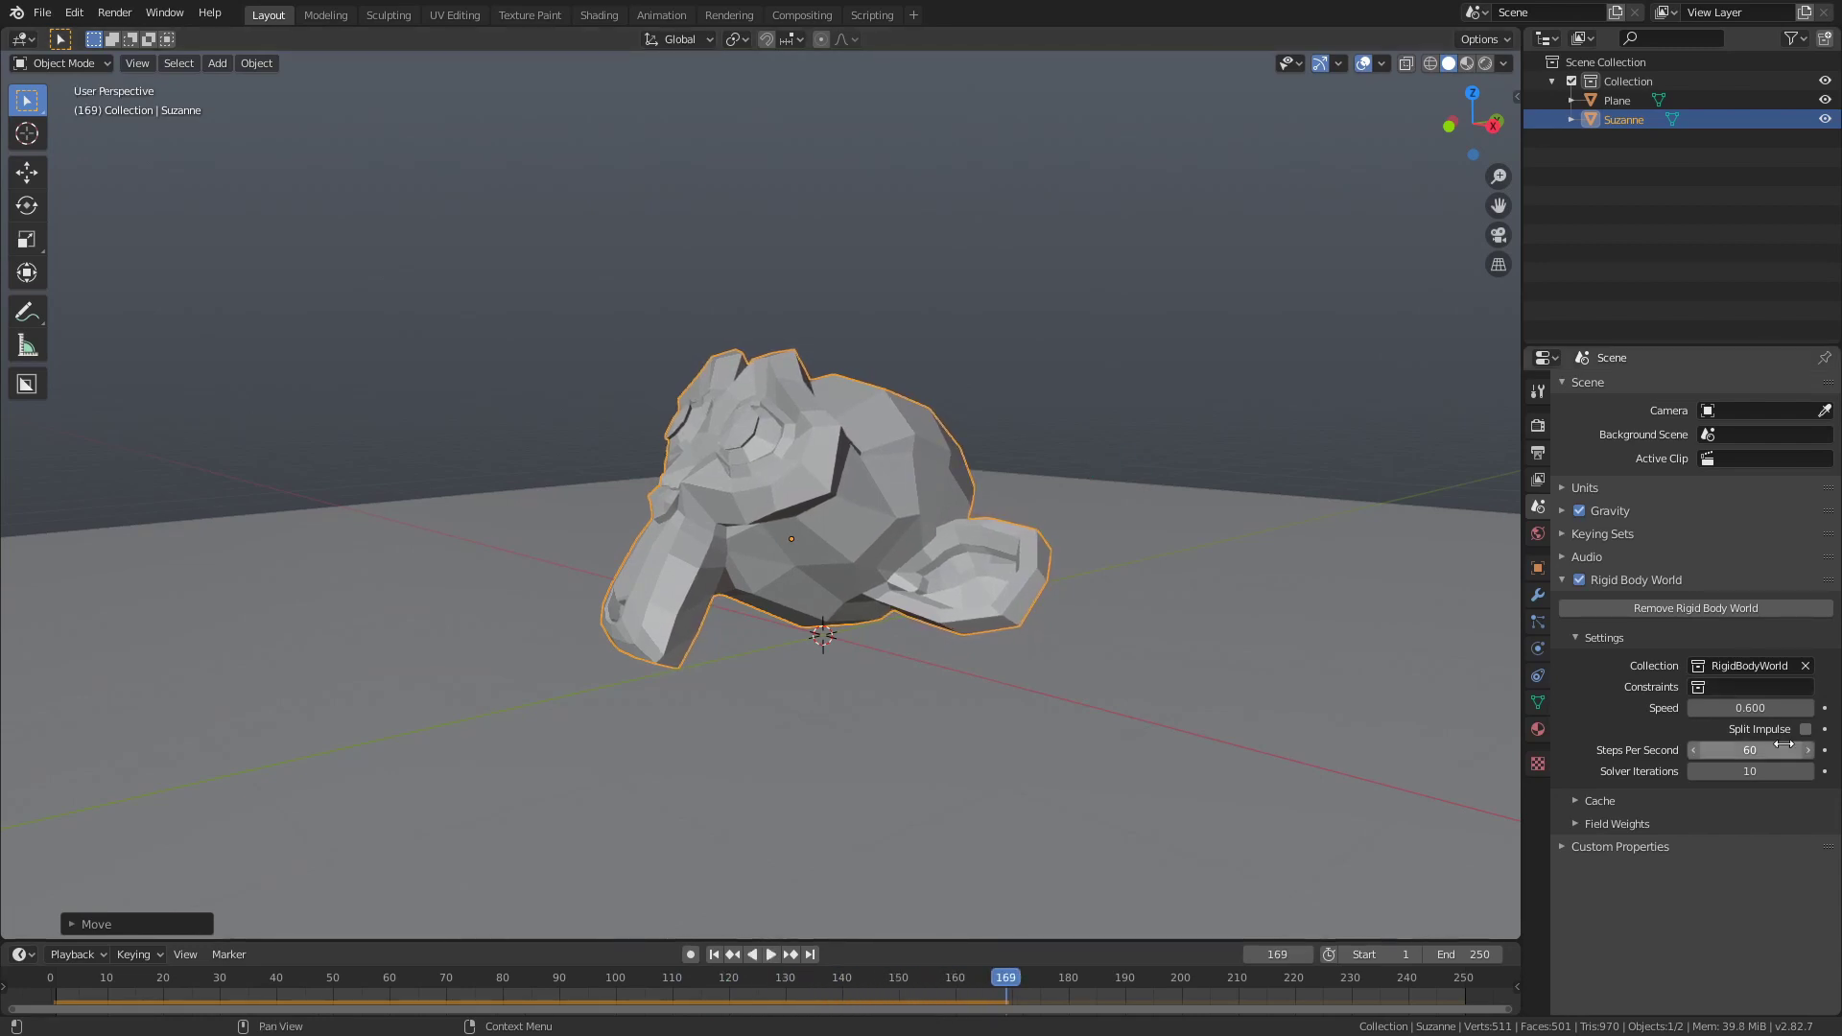
left_click(1252, 384)
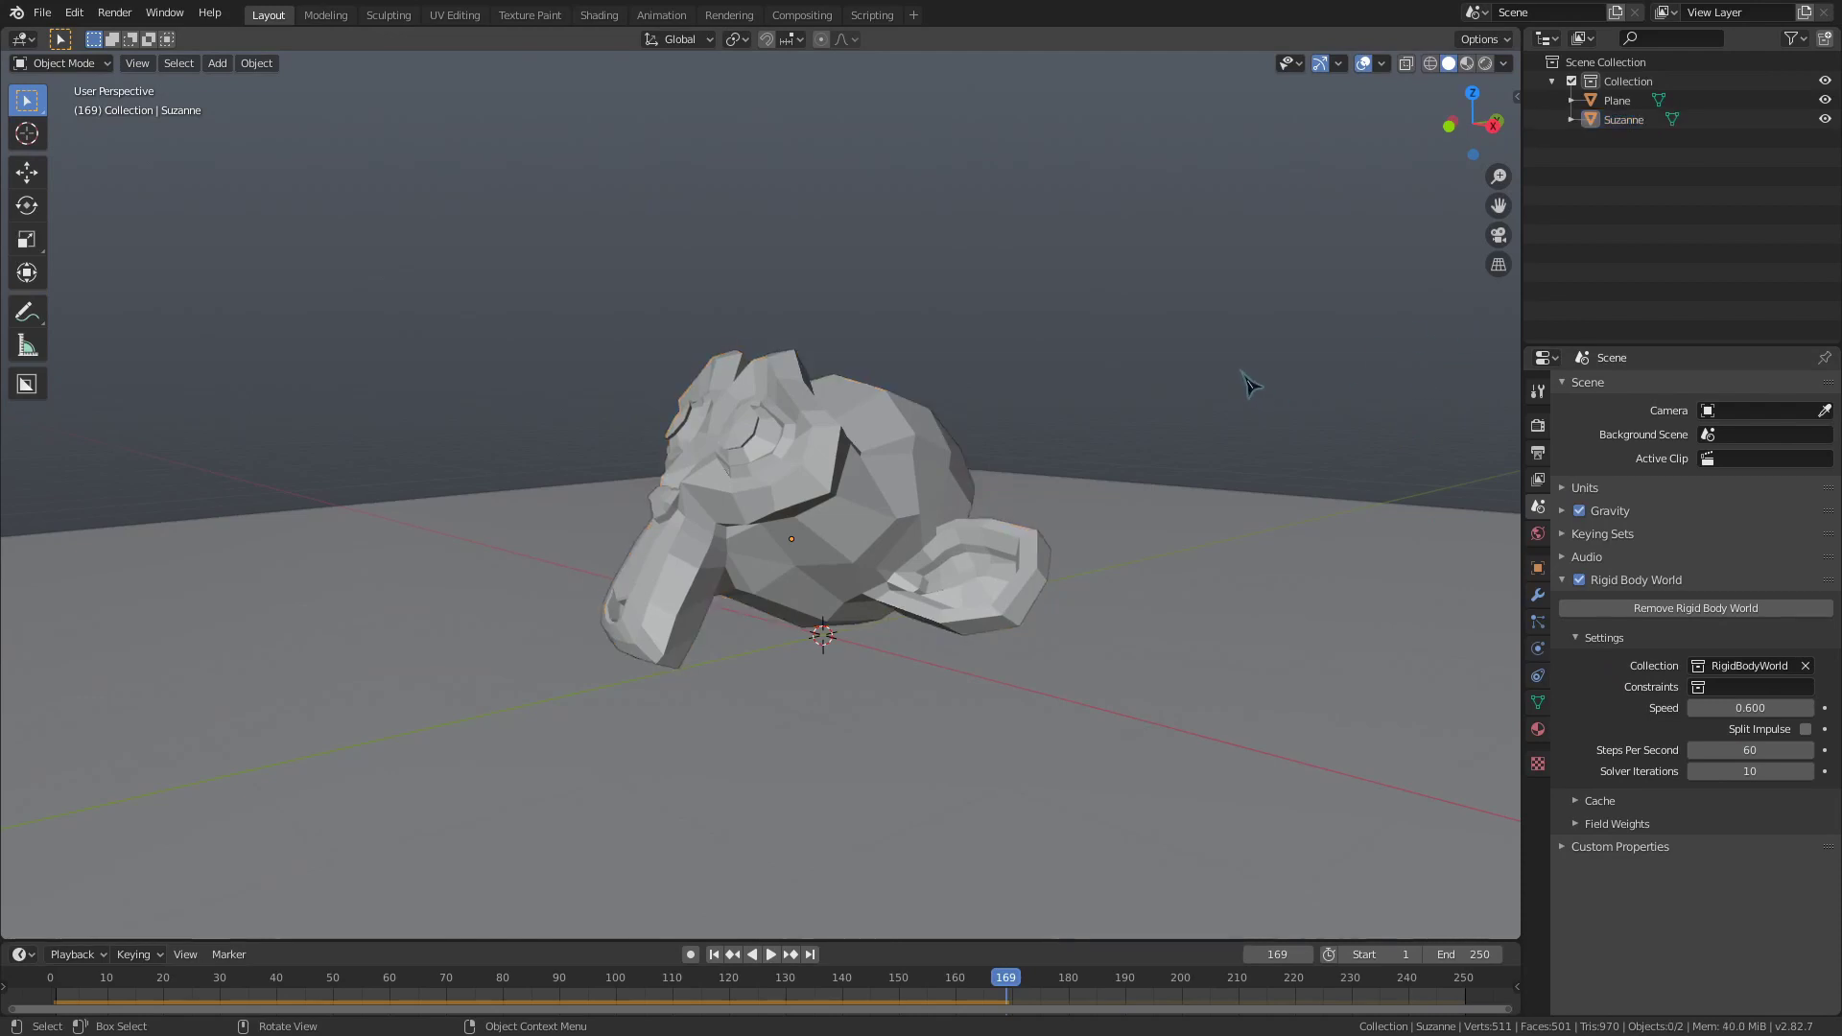
left_click(1240, 531)
left_click(1538, 703)
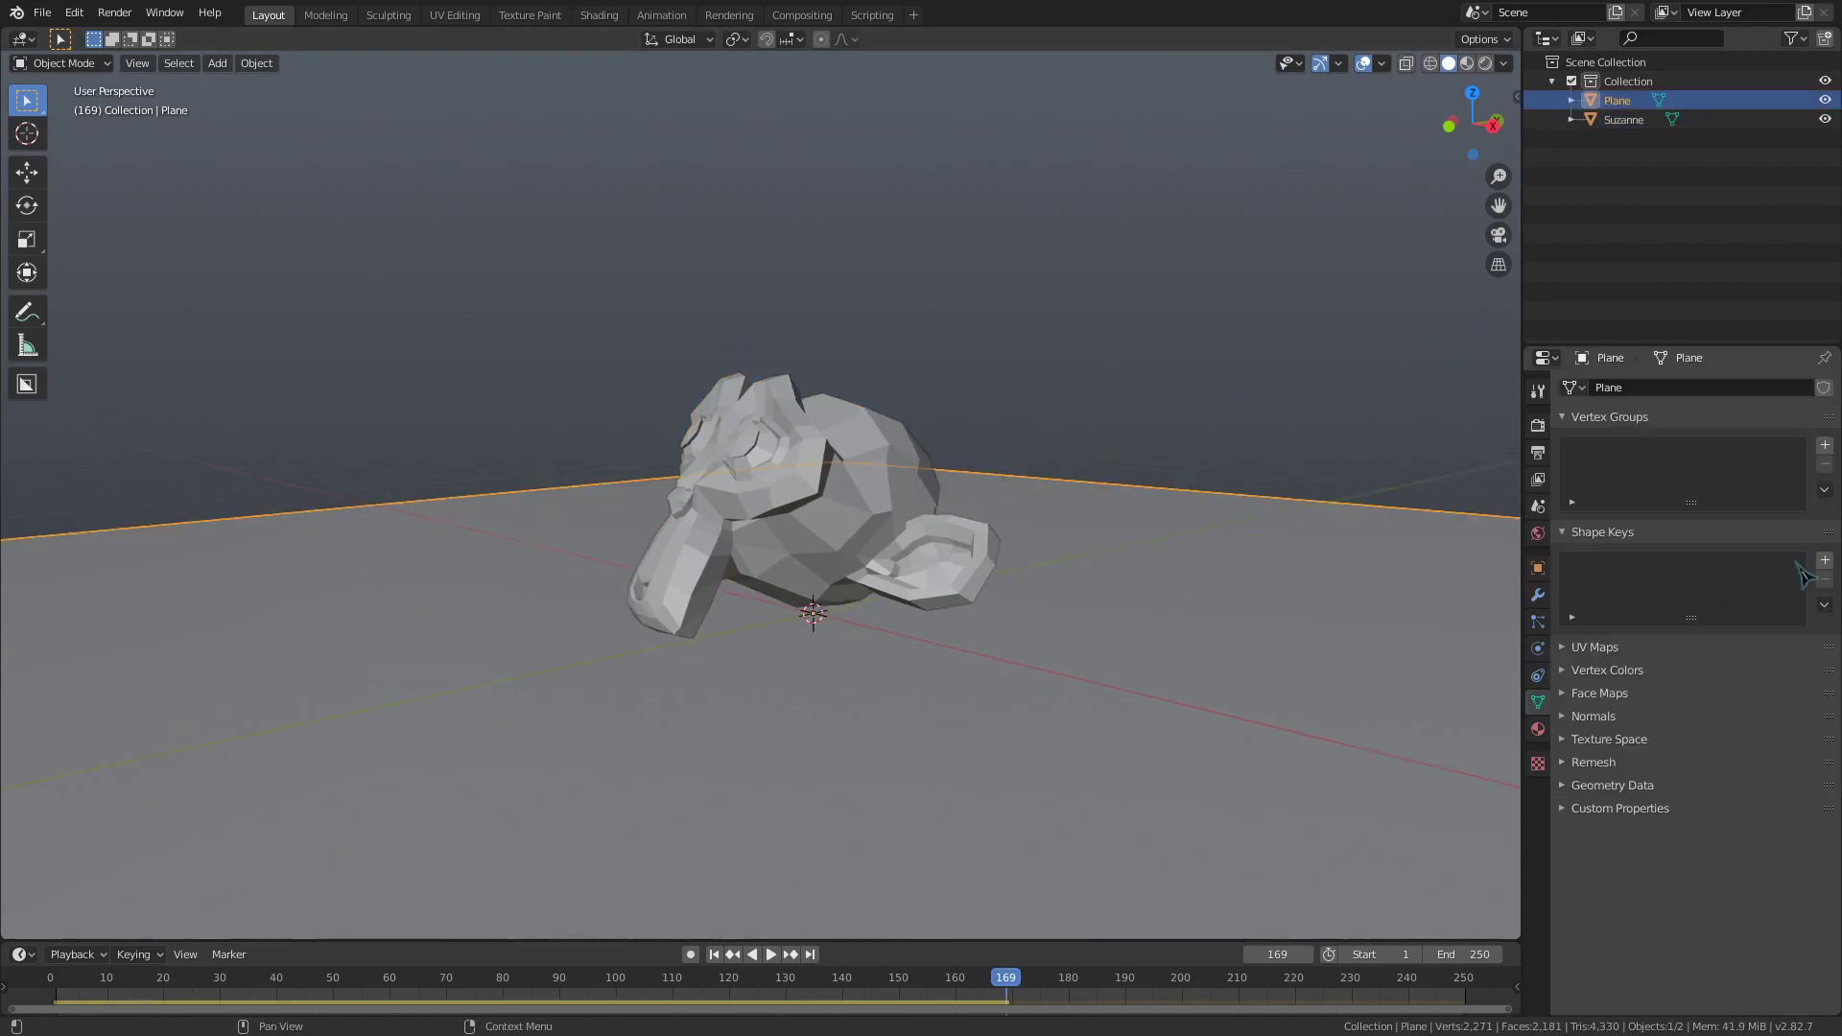
- Try out adding and removing shape keys on the ground plane, ending with a Basis and a Key 1
left_click(1823, 564)
left_click(1823, 564)
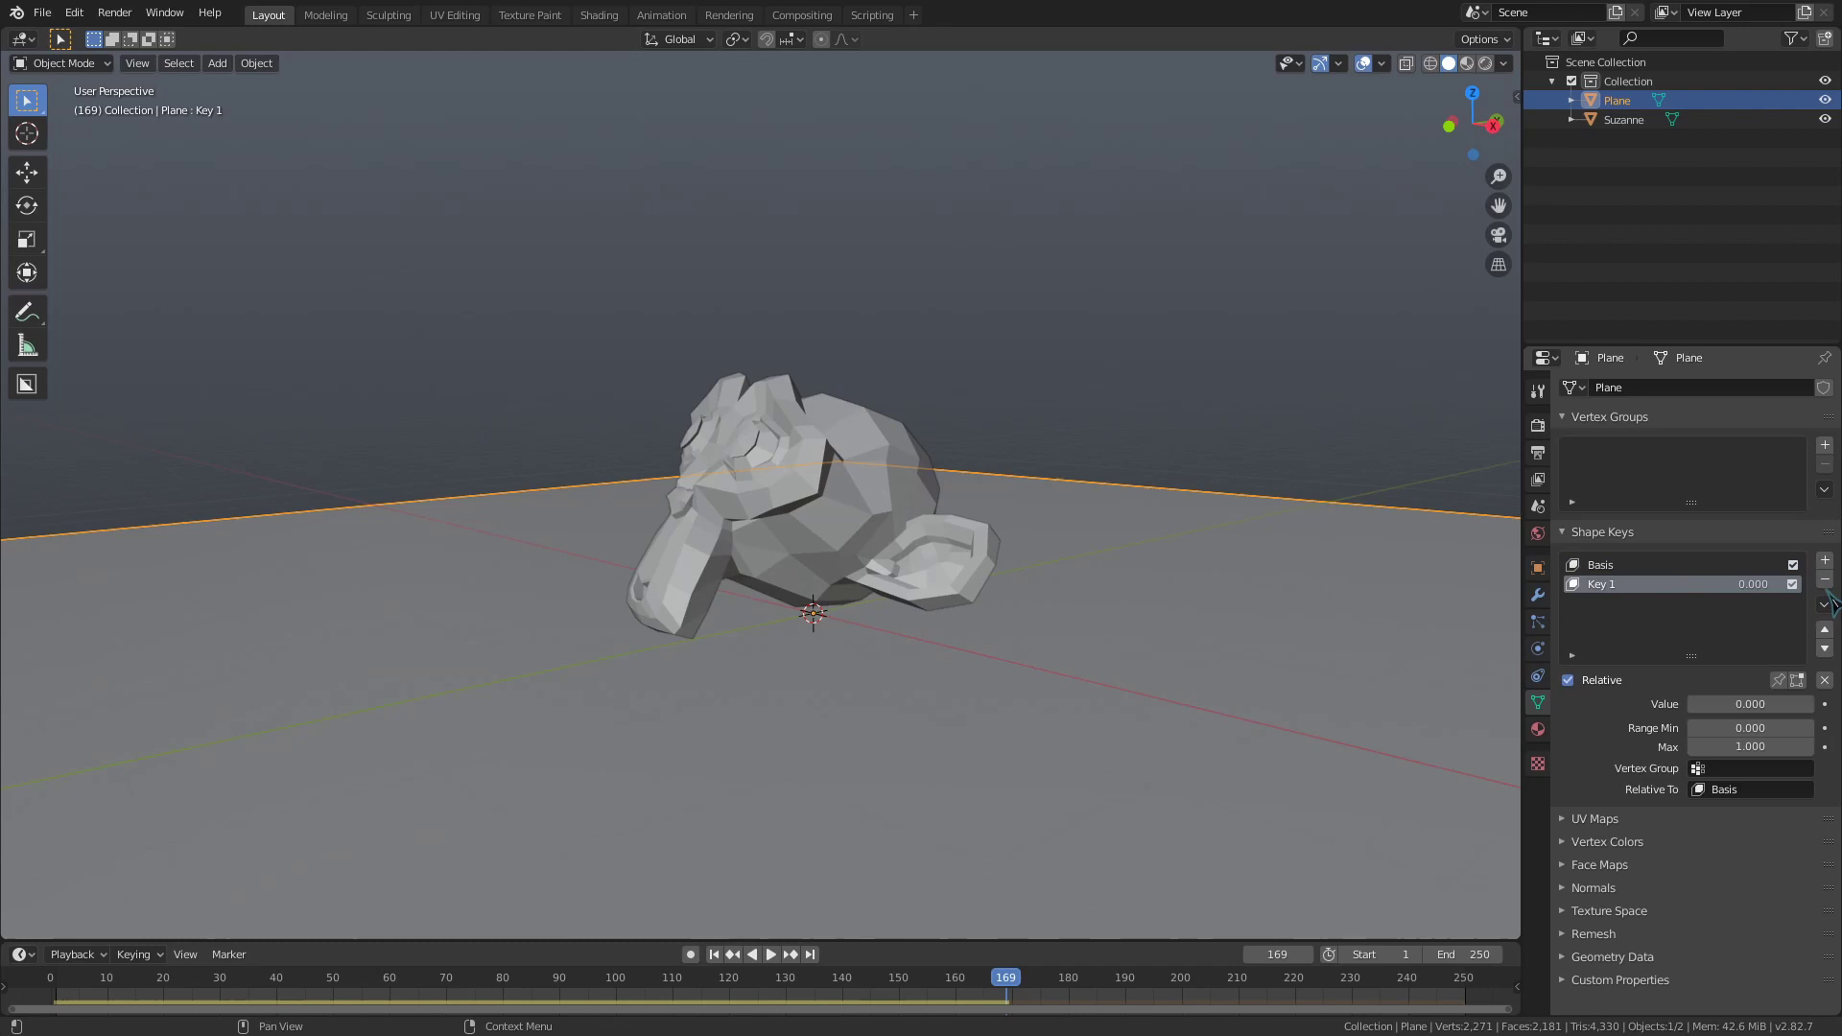
left_click(1824, 580)
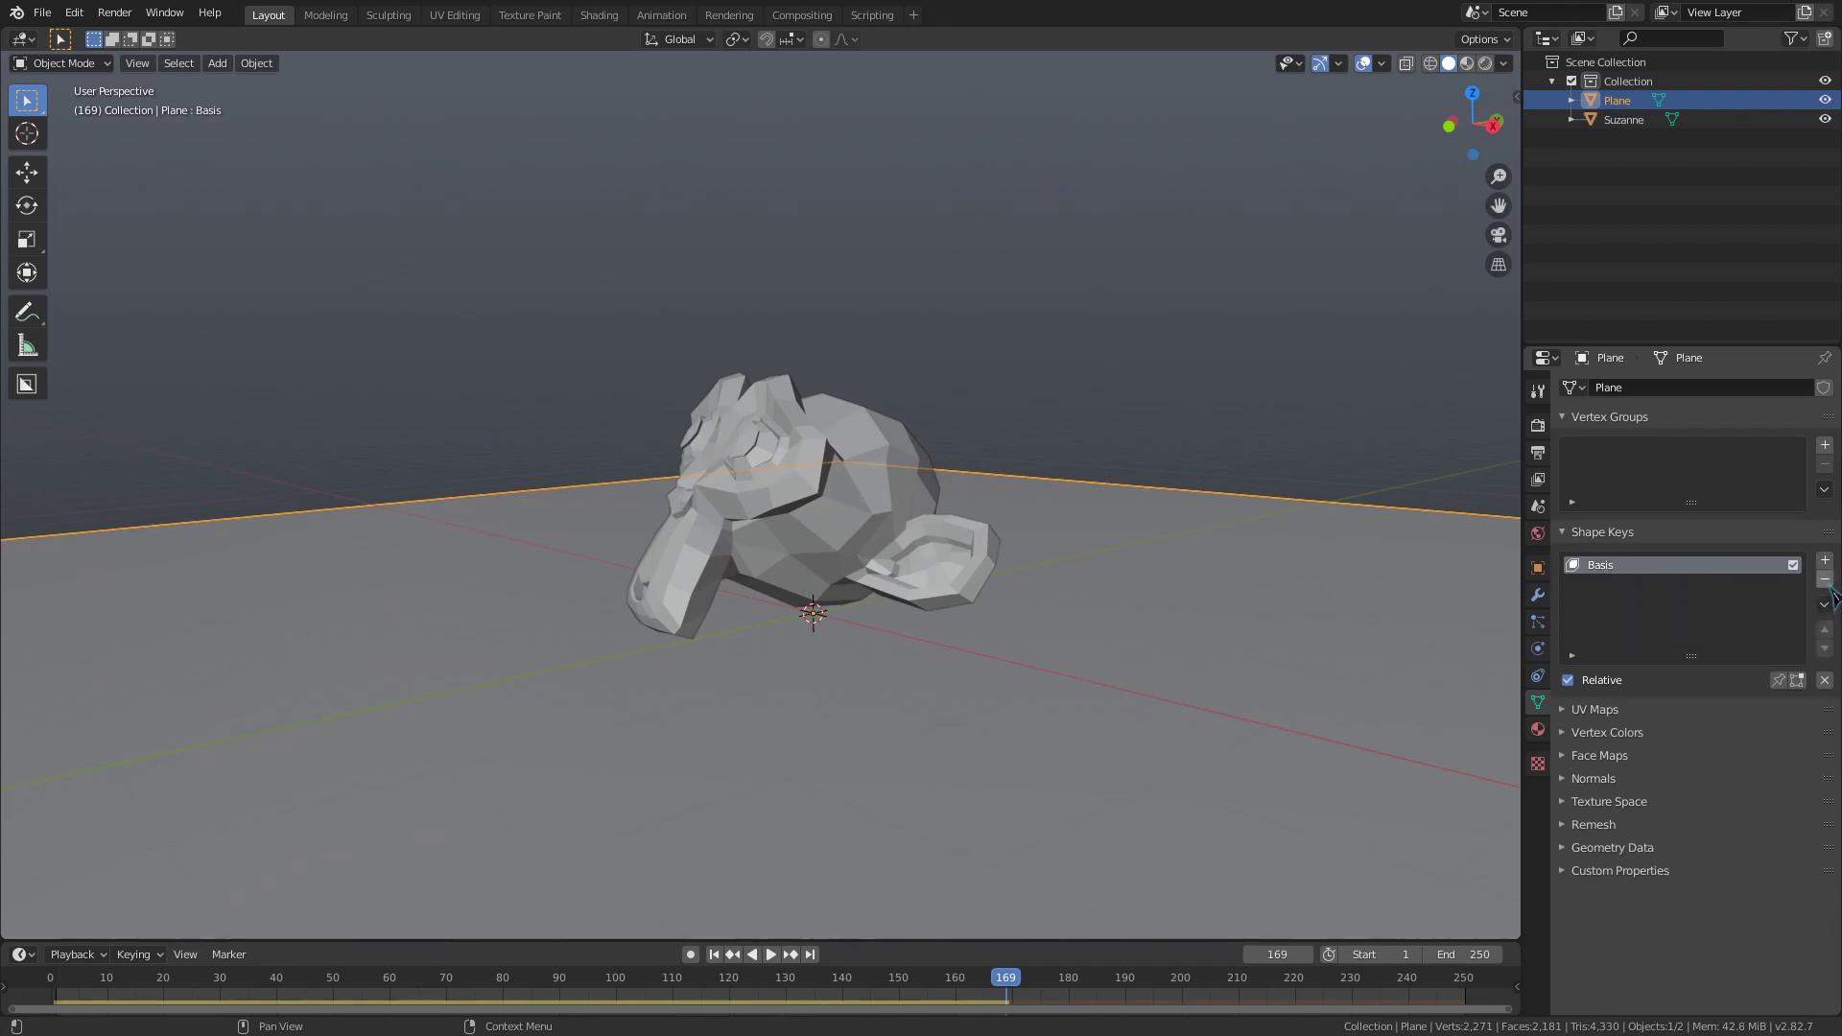
left_click(1825, 581)
left_click(1827, 562)
left_click(1827, 562)
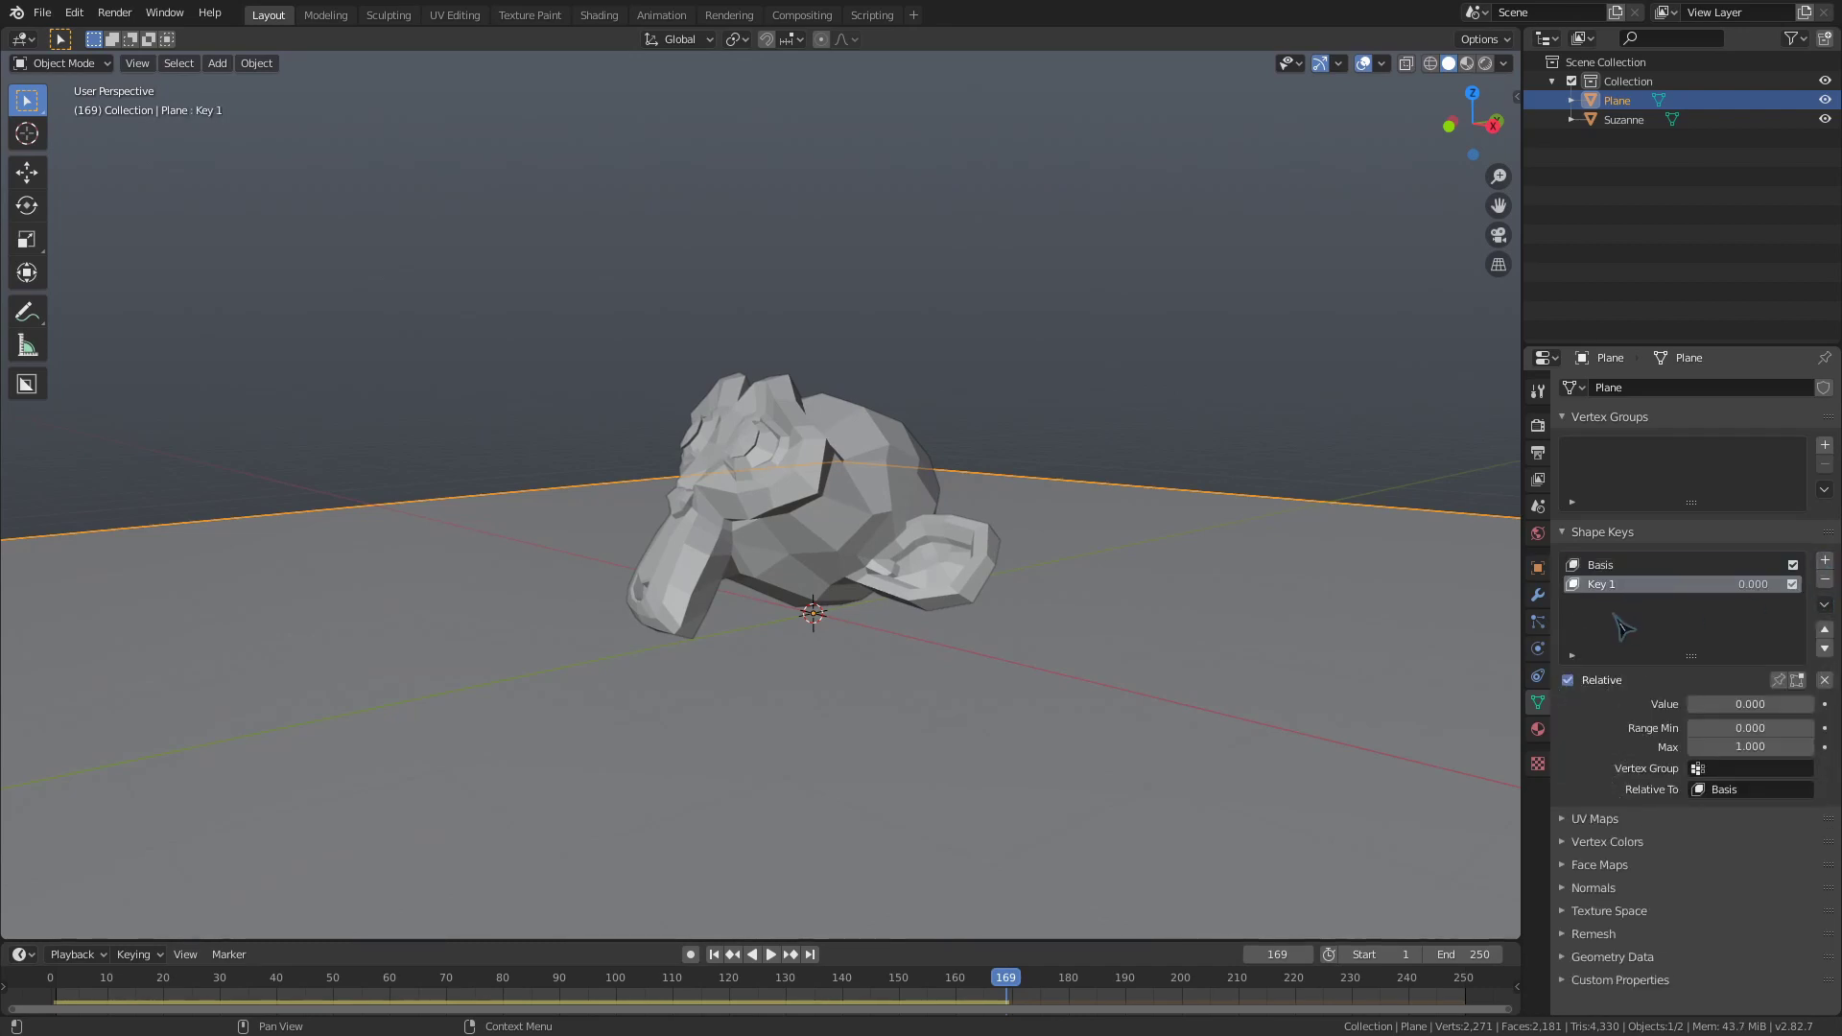
- With Key 1 active, sink a patch of faces in front of the monkey head along Z to form a pit in the plane
key("Tab")
scroll(844, 701, "down", 5)
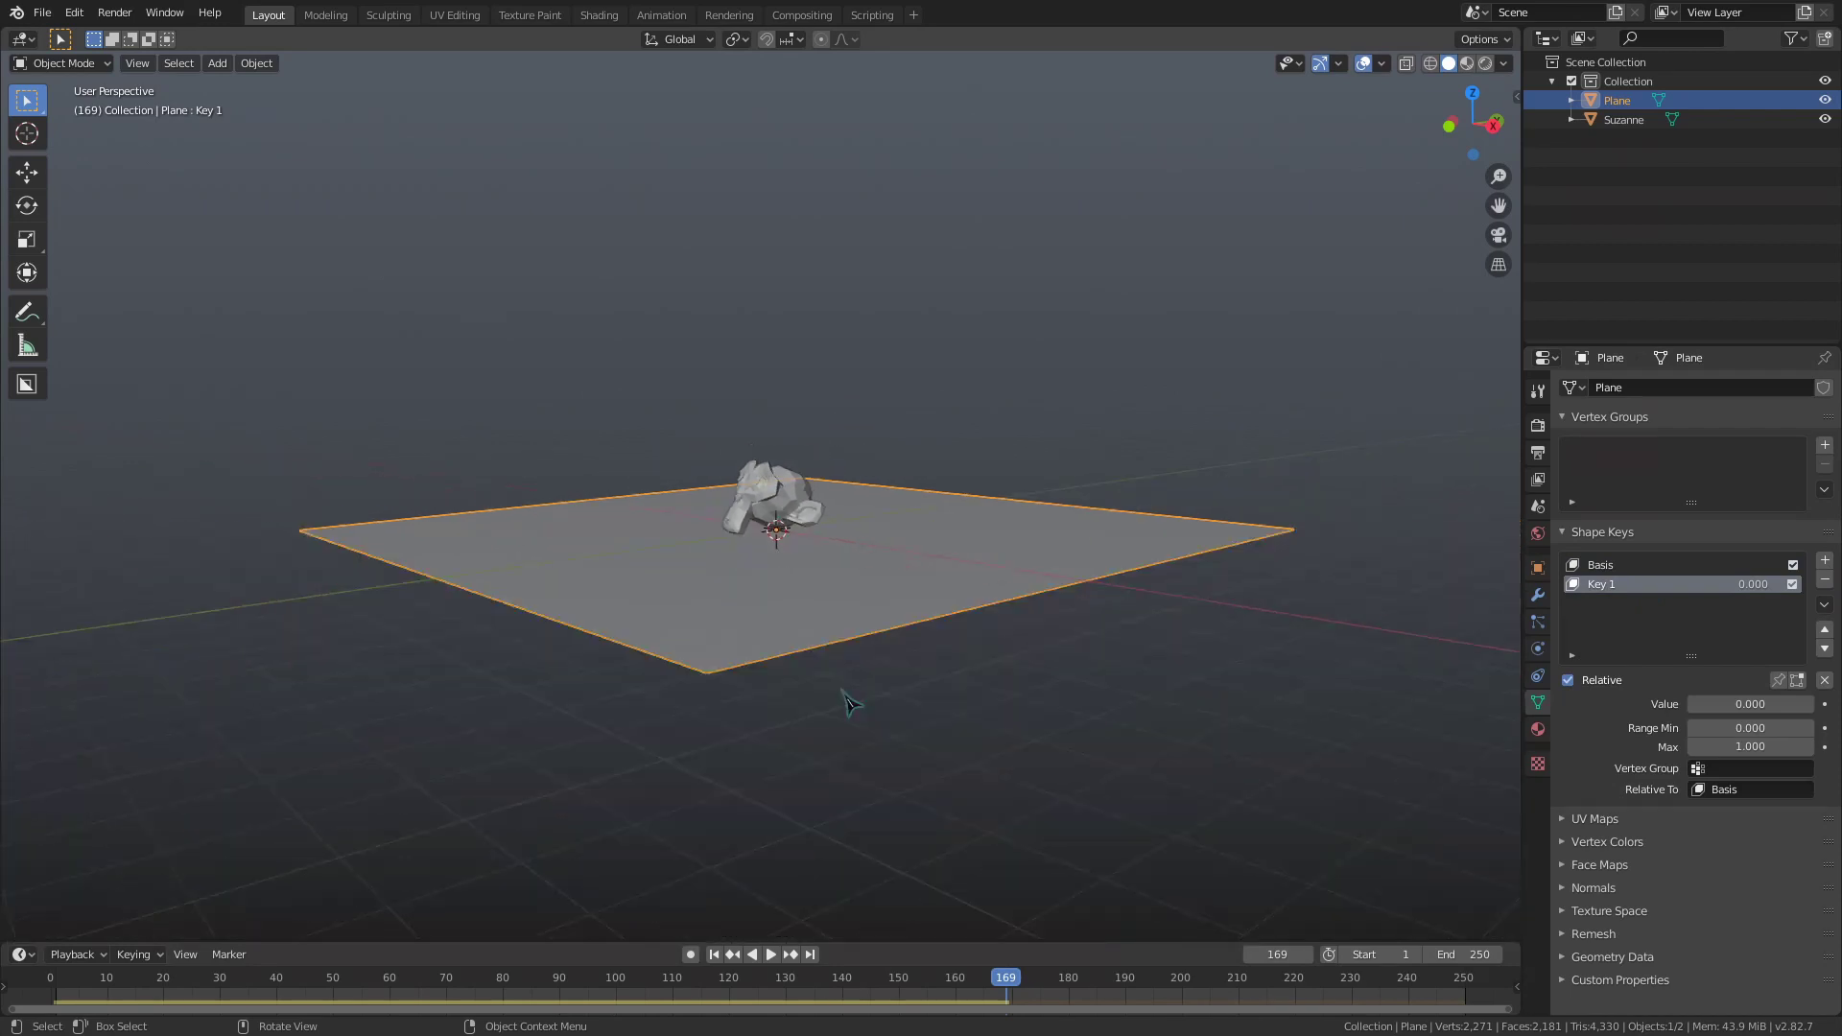
middle_click_drag(844, 700, 901, 513)
scroll(901, 513, "up", 4)
key("3")
scroll(901, 512, "down", 1)
middle_click_drag(1014, 651, 941, 541, "shift")
scroll(941, 541, "up", 2)
left_click(891, 612)
left_click_drag(687, 559, 1124, 732)
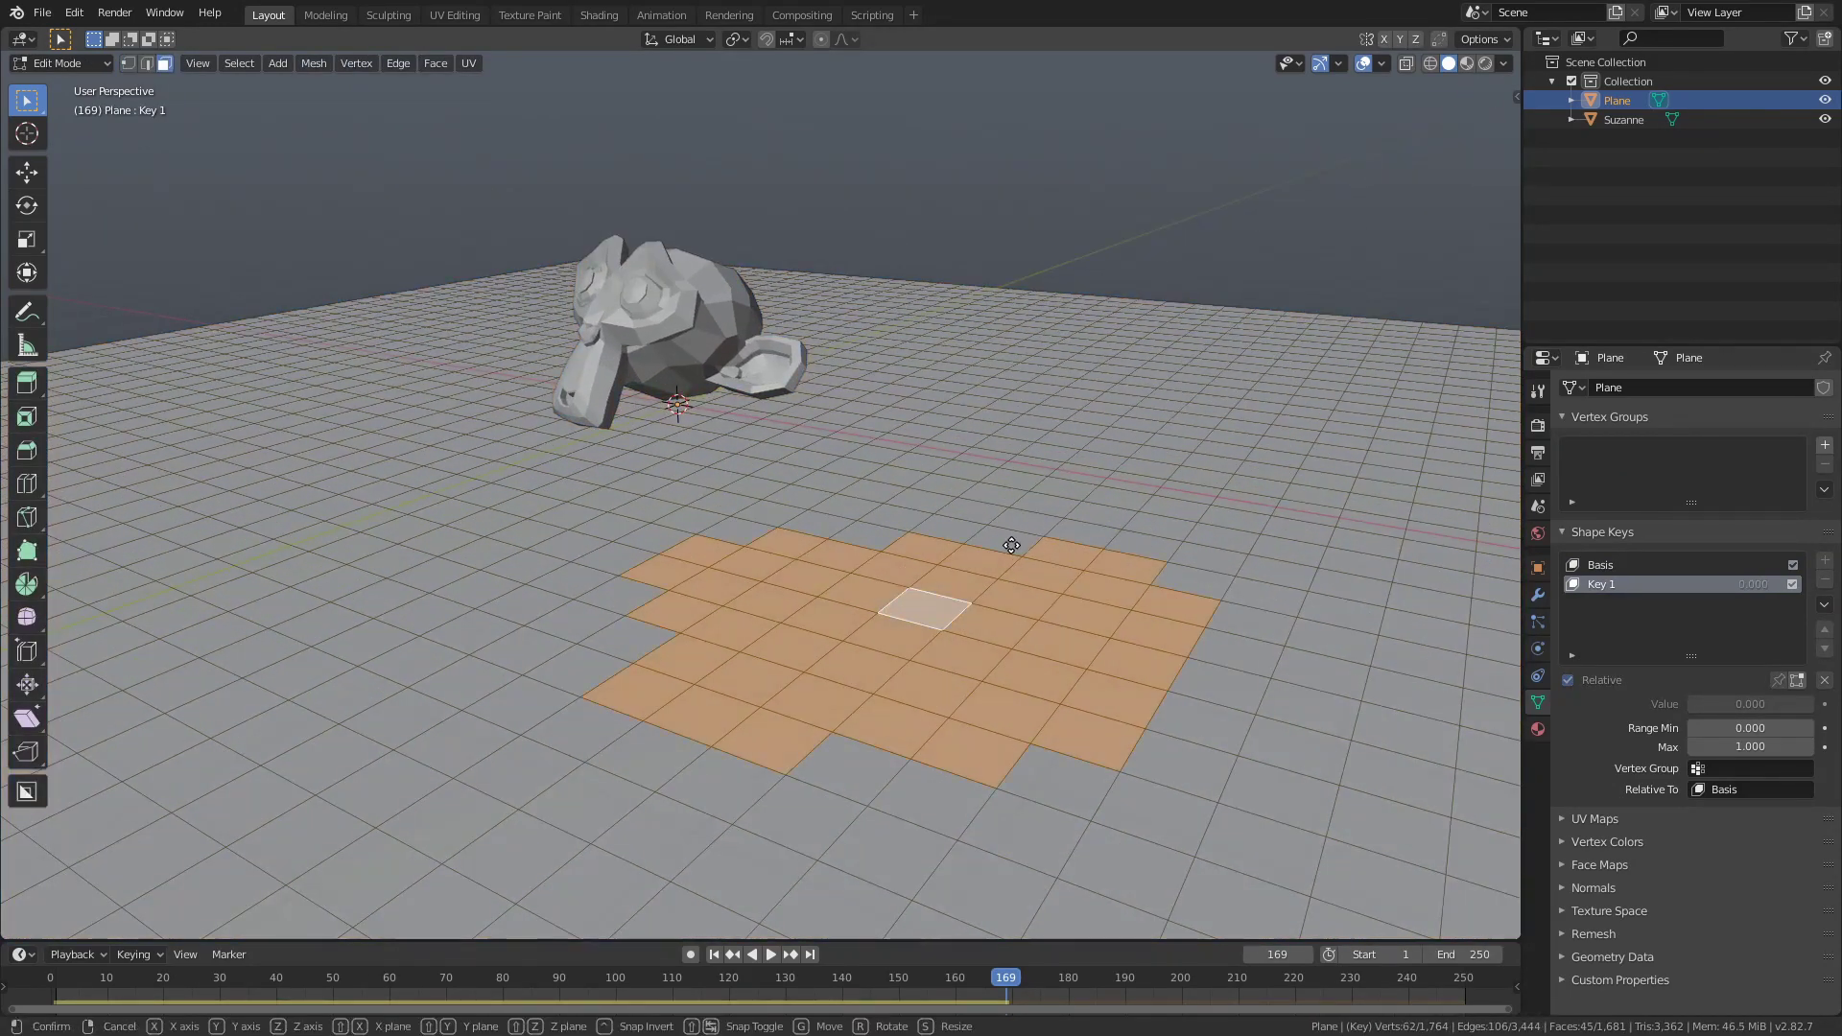
key("g")
key("z")
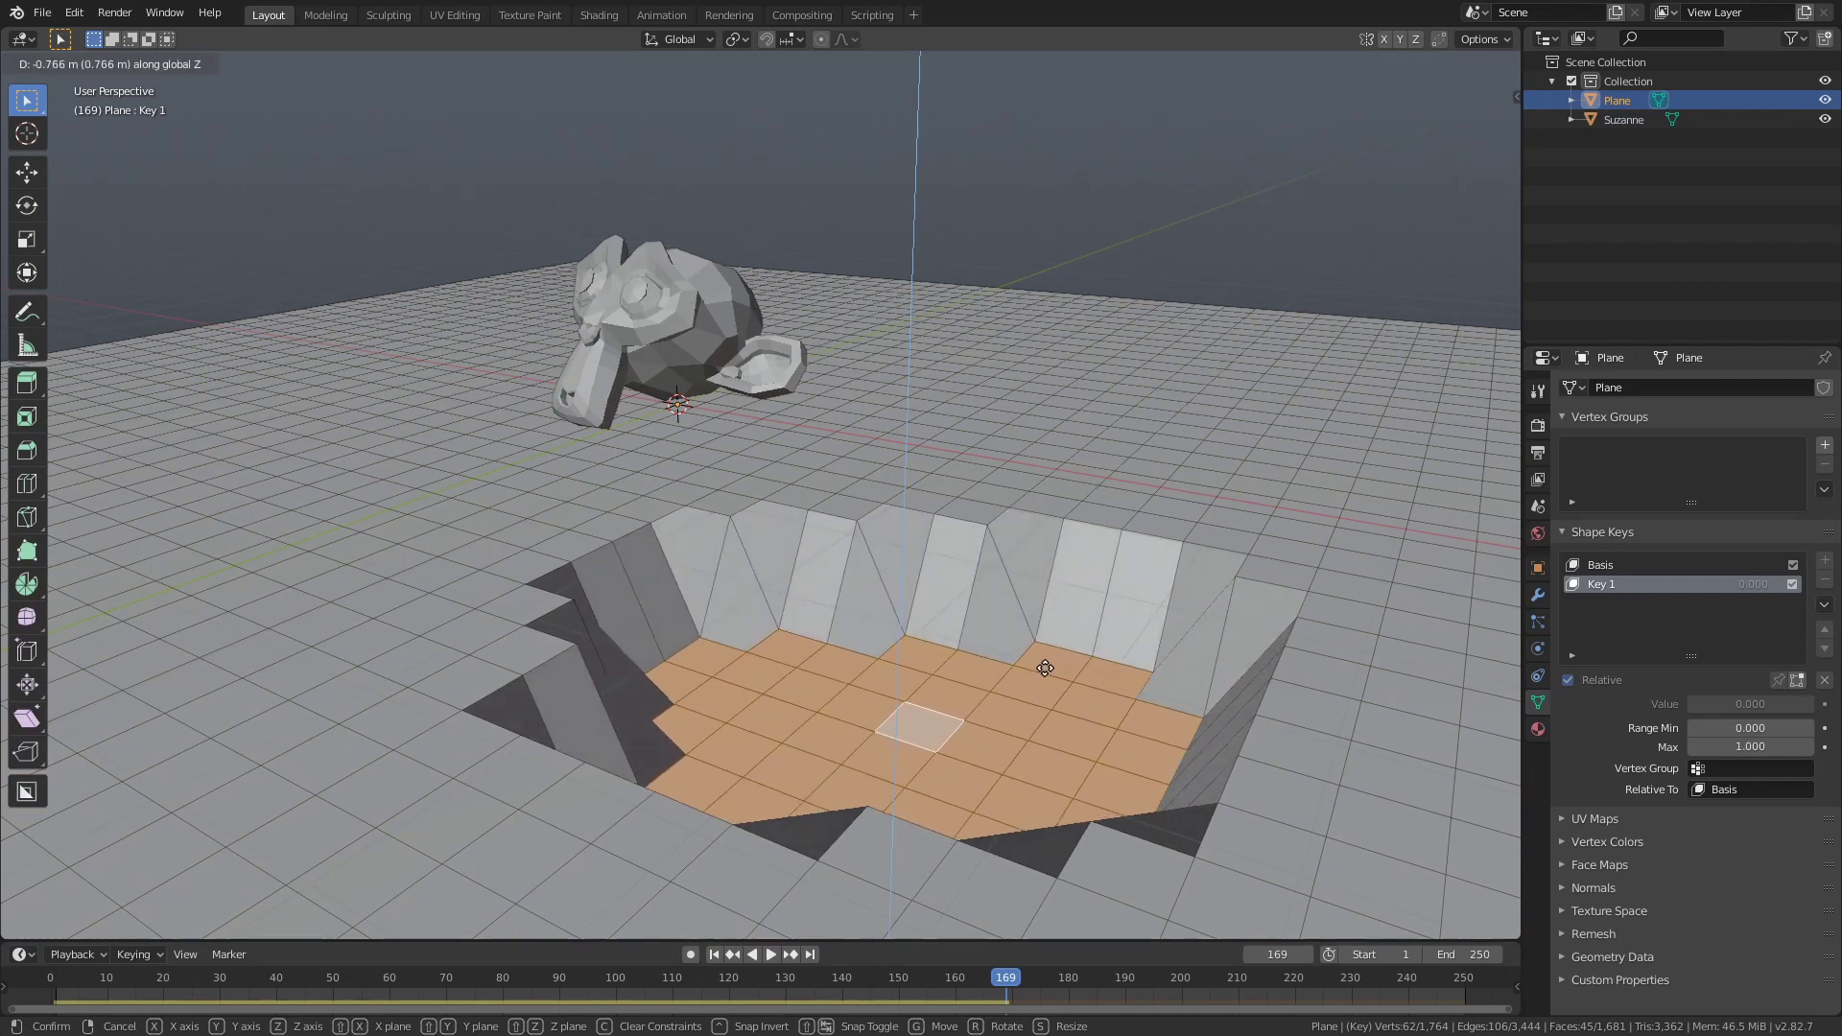
left_click(1046, 633)
key("Tab")
- Preview the Key 1 deformation by varying its value, and delete the plane's shape keys
scroll(1067, 415, "down", 2)
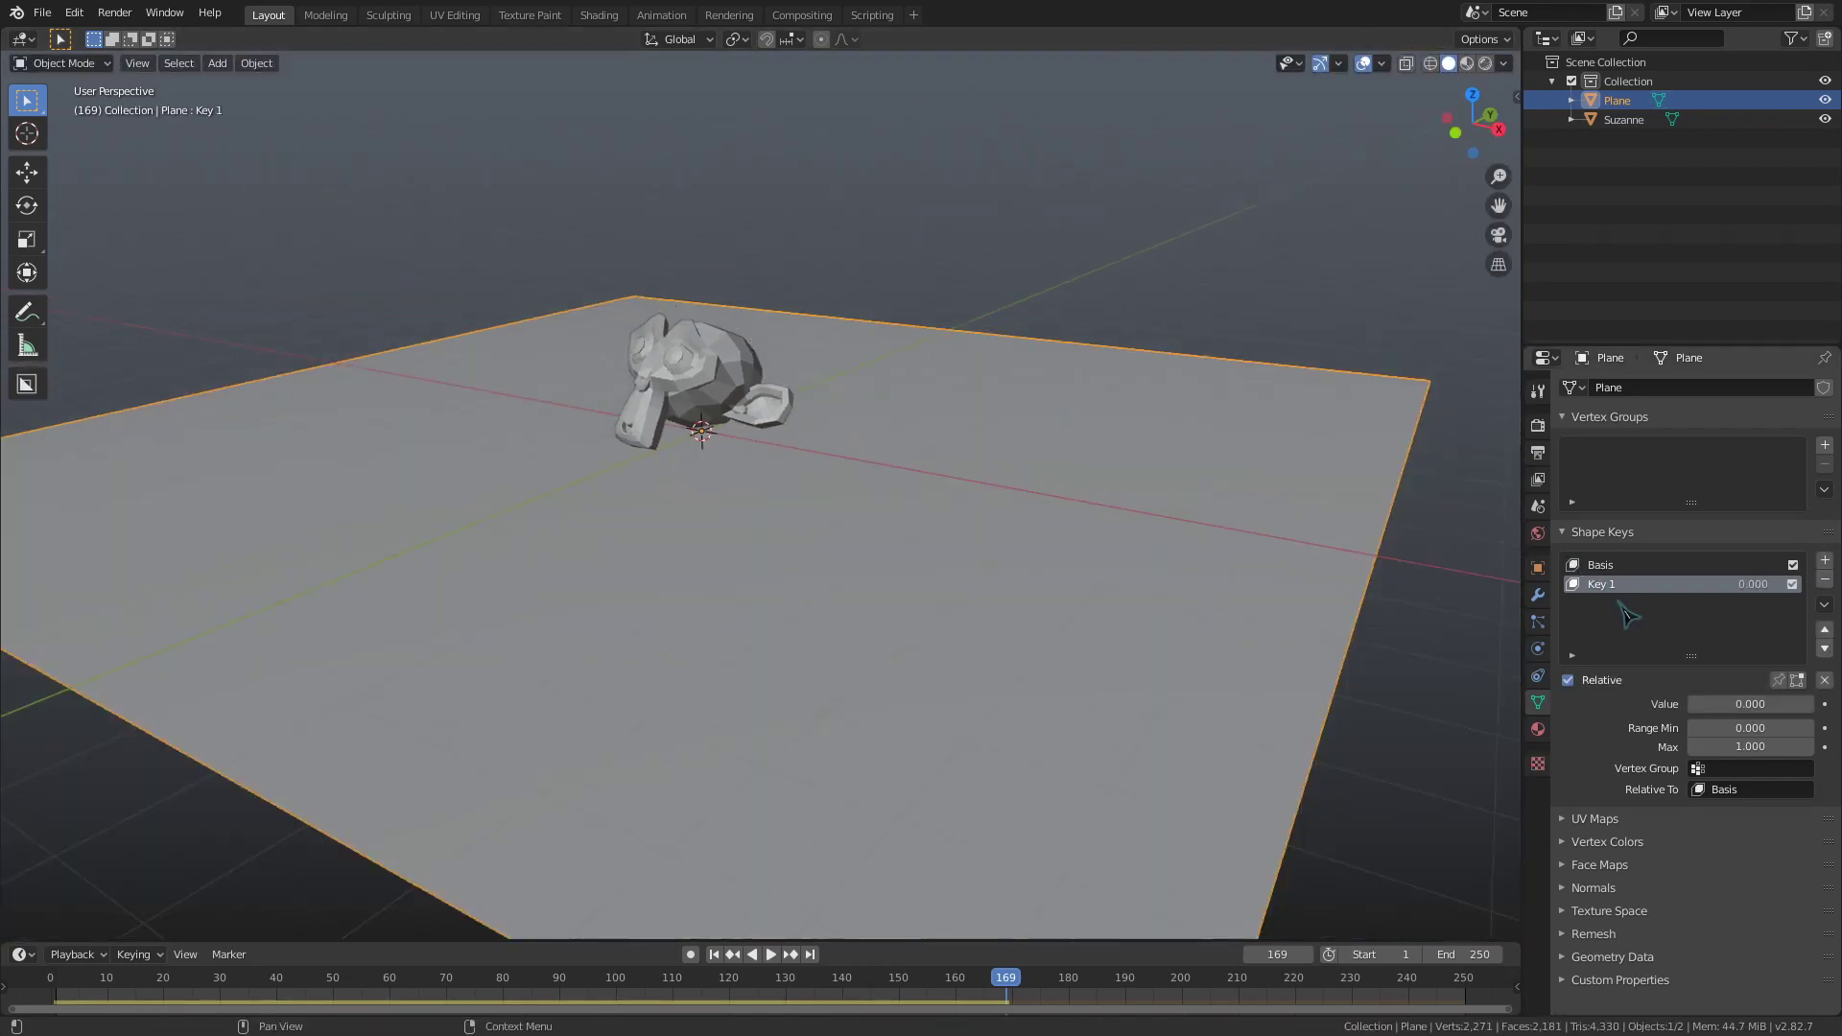
mouse_move(1717, 710)
left_mouse_down()
mouse_move(1775, 708)
mouse_move(1688, 704)
mouse_move(1813, 704)
mouse_move(1690, 705)
left_mouse_up()
scroll(1015, 621, "up", 2)
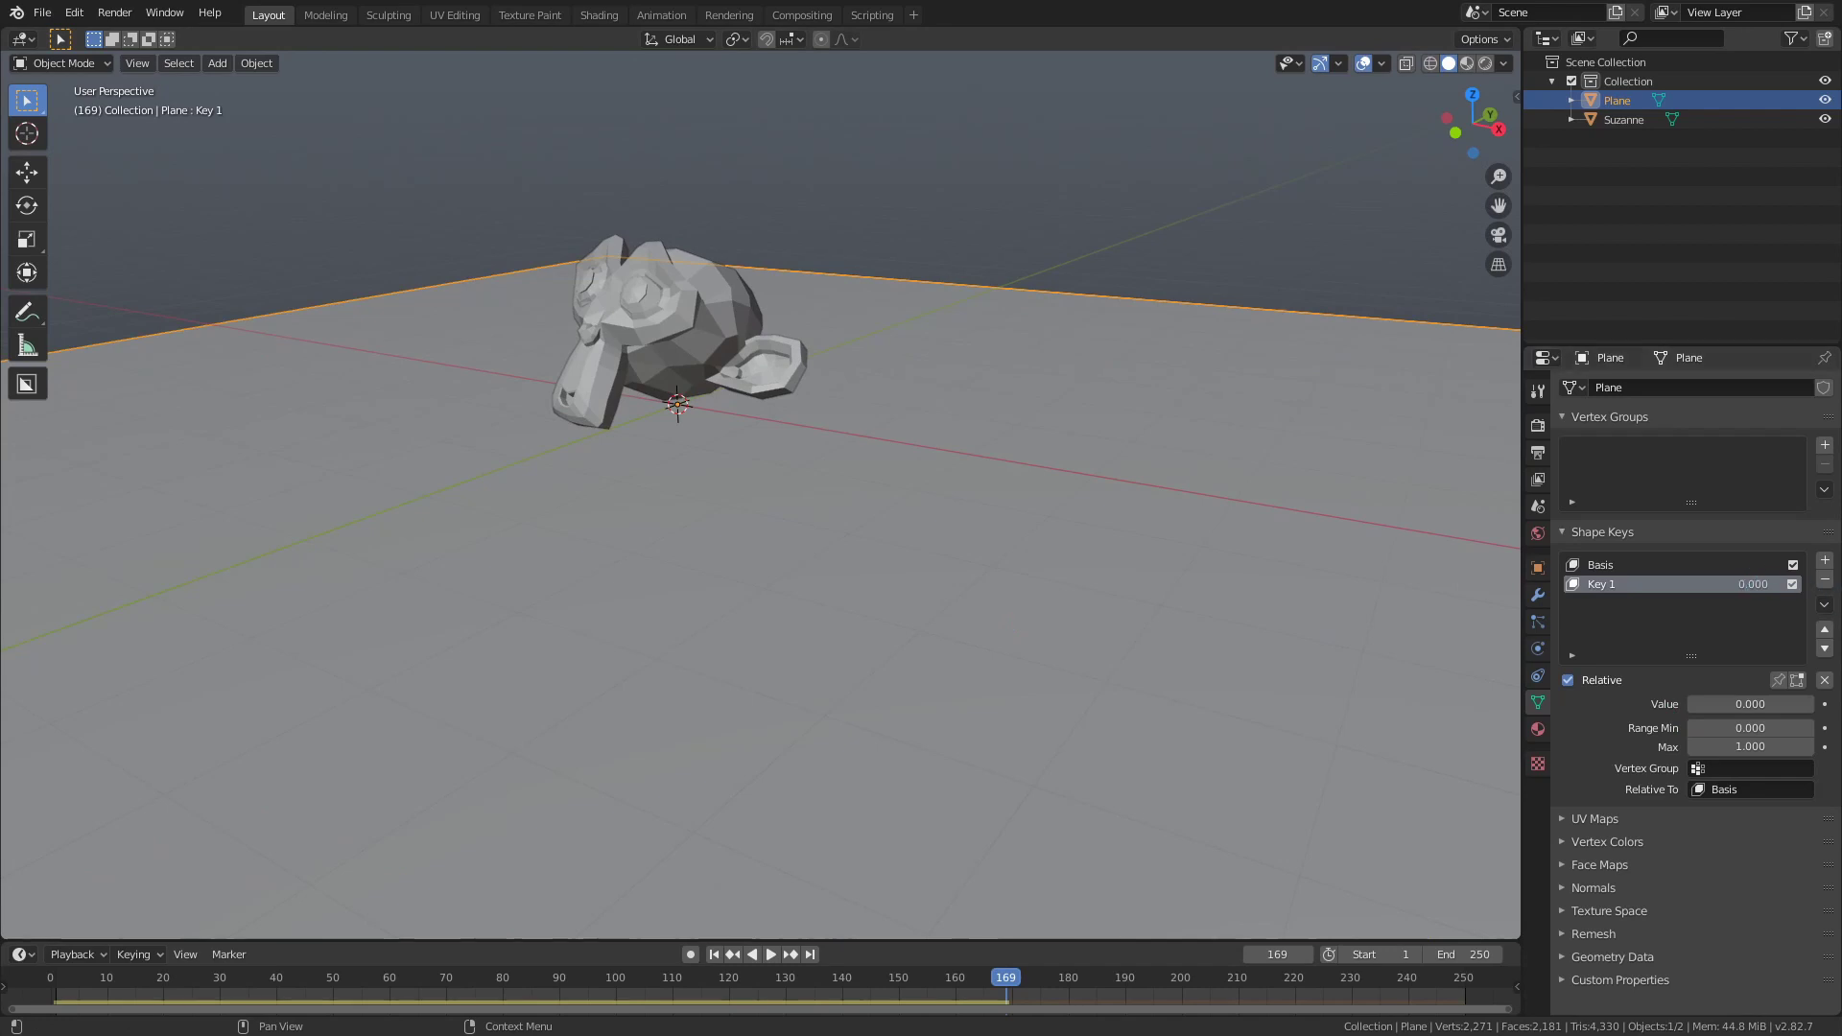
left_click(1825, 580)
left_click(1825, 581)
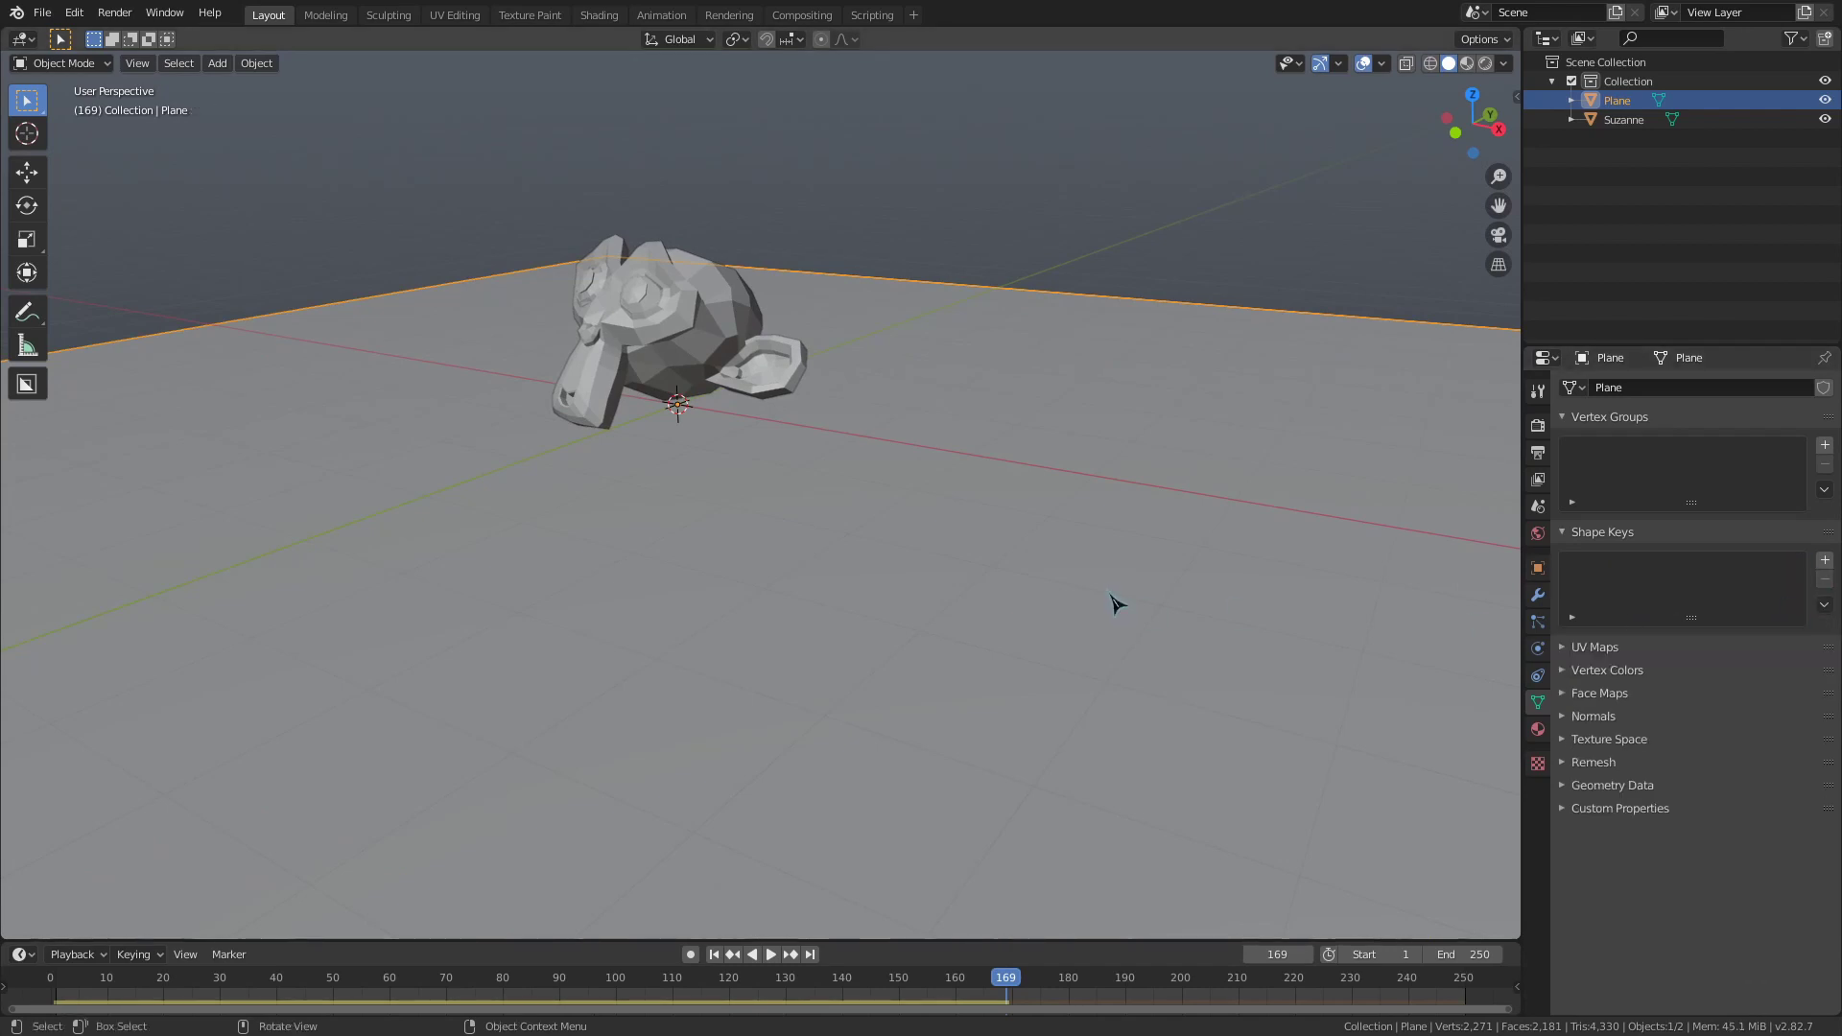
middle_click_drag(1112, 603, 1056, 588)
- Add two shape keys to the plane and name them Base and Impact
left_click(1825, 560)
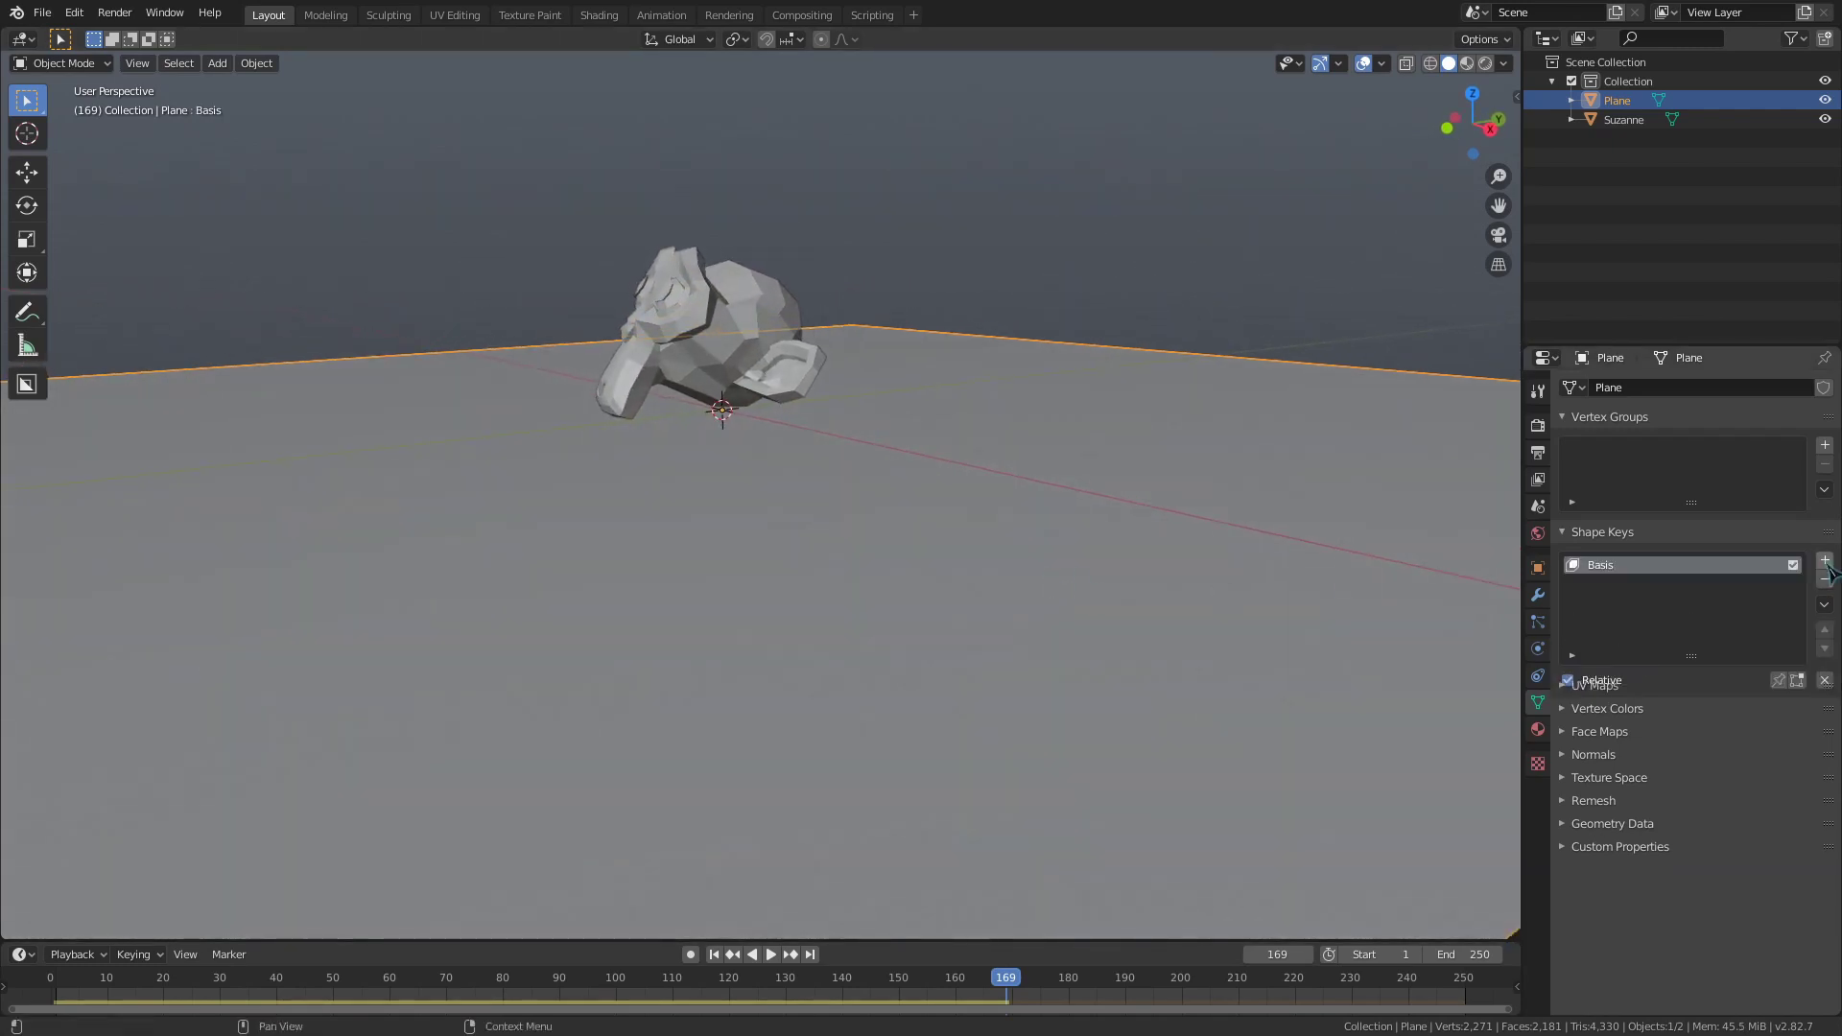
left_click(1824, 560)
left_click(1612, 566)
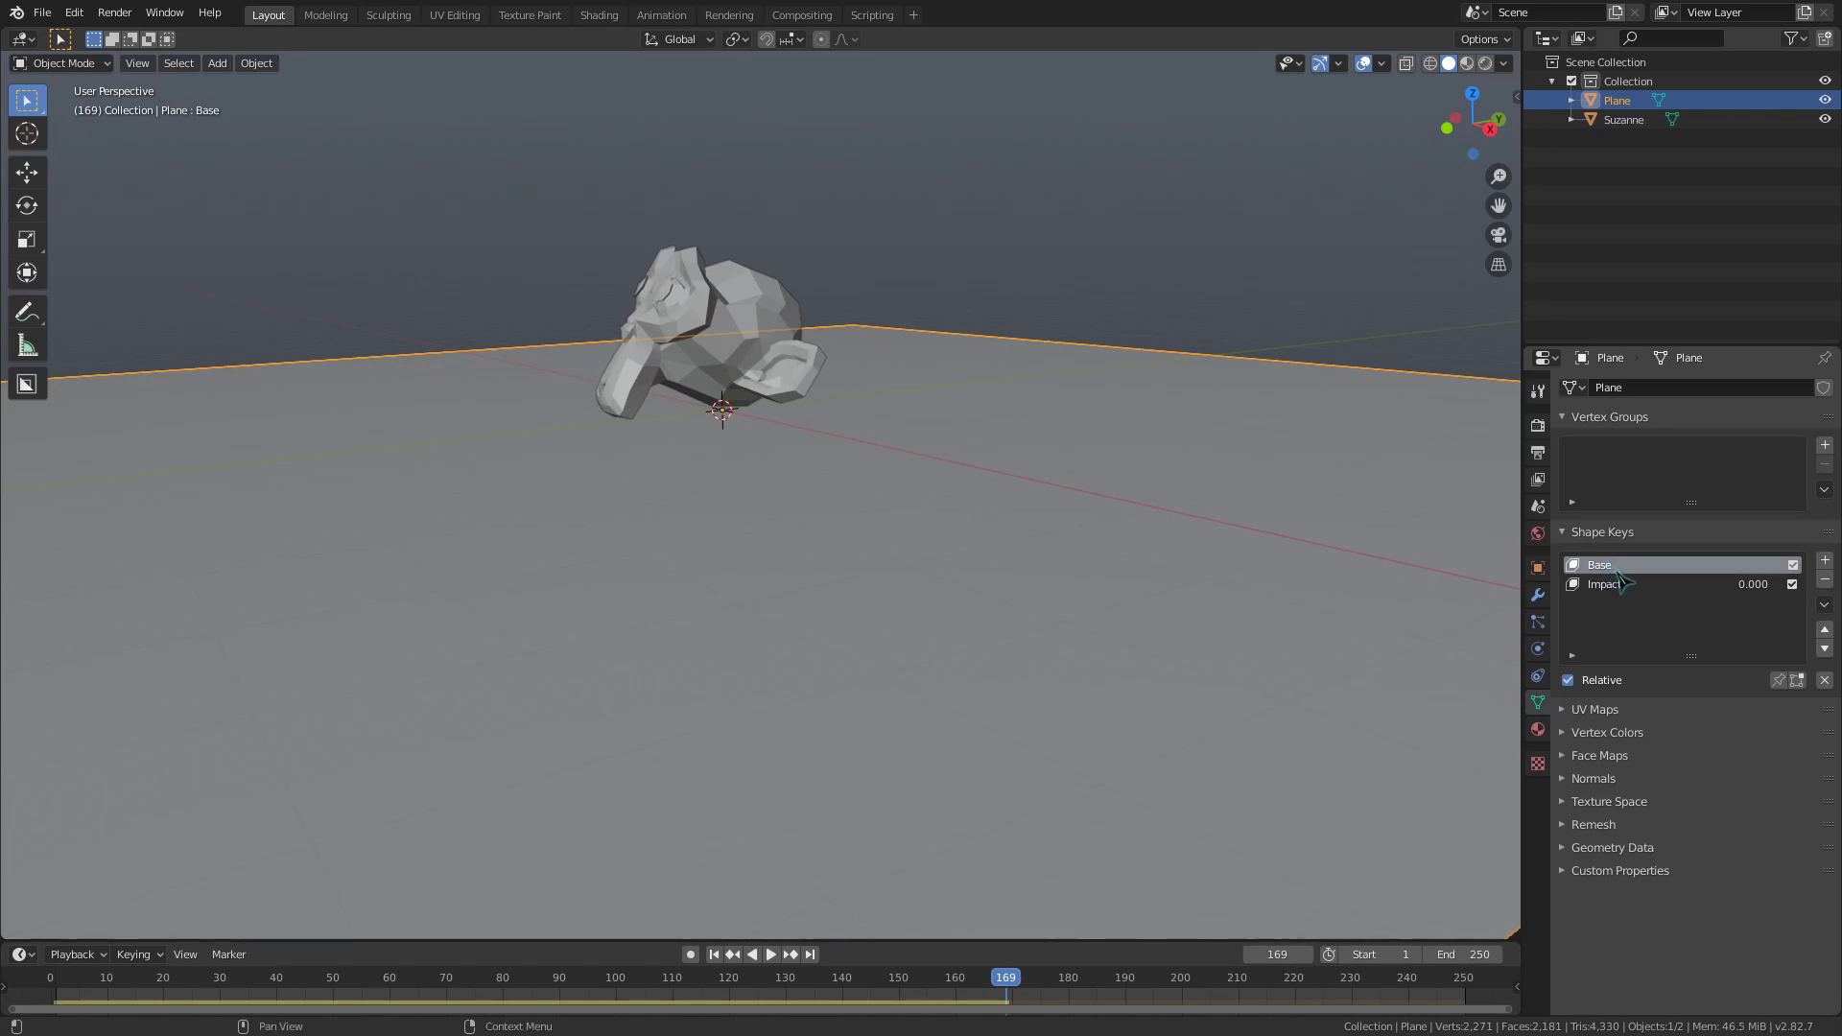
left_click(1631, 585)
left_click(1636, 566)
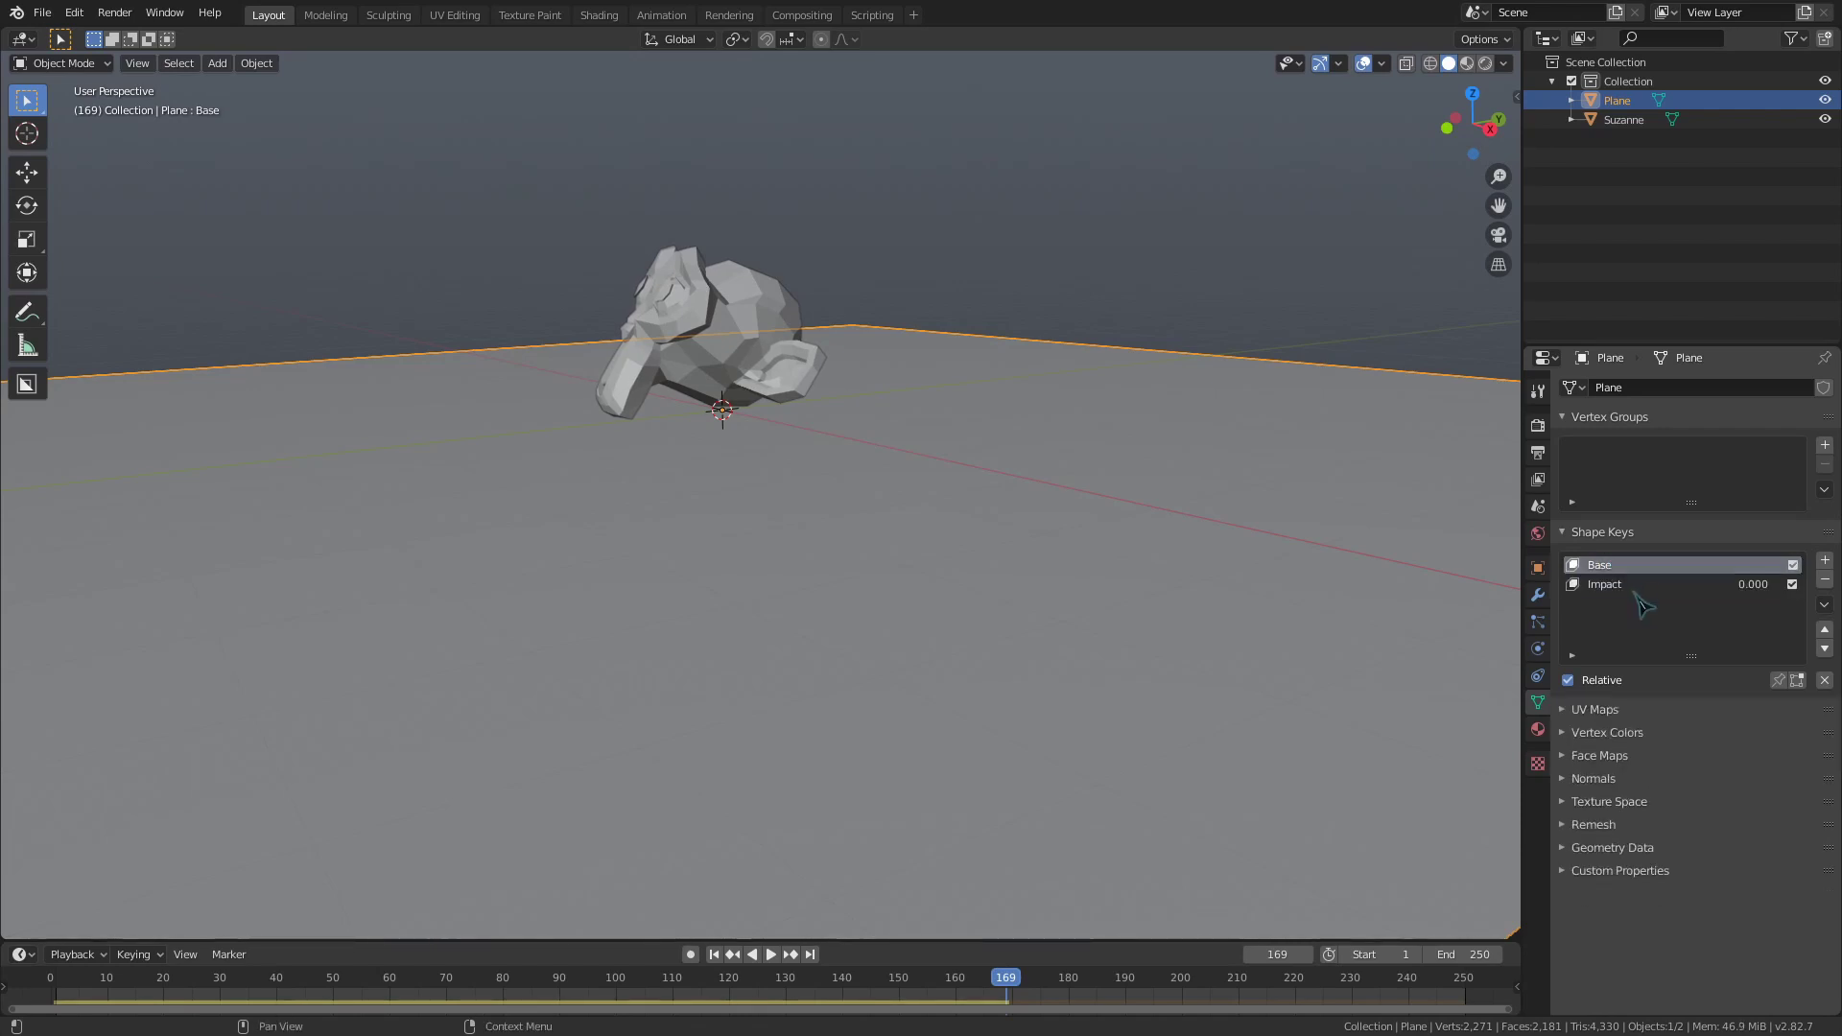
left_click(1636, 584)
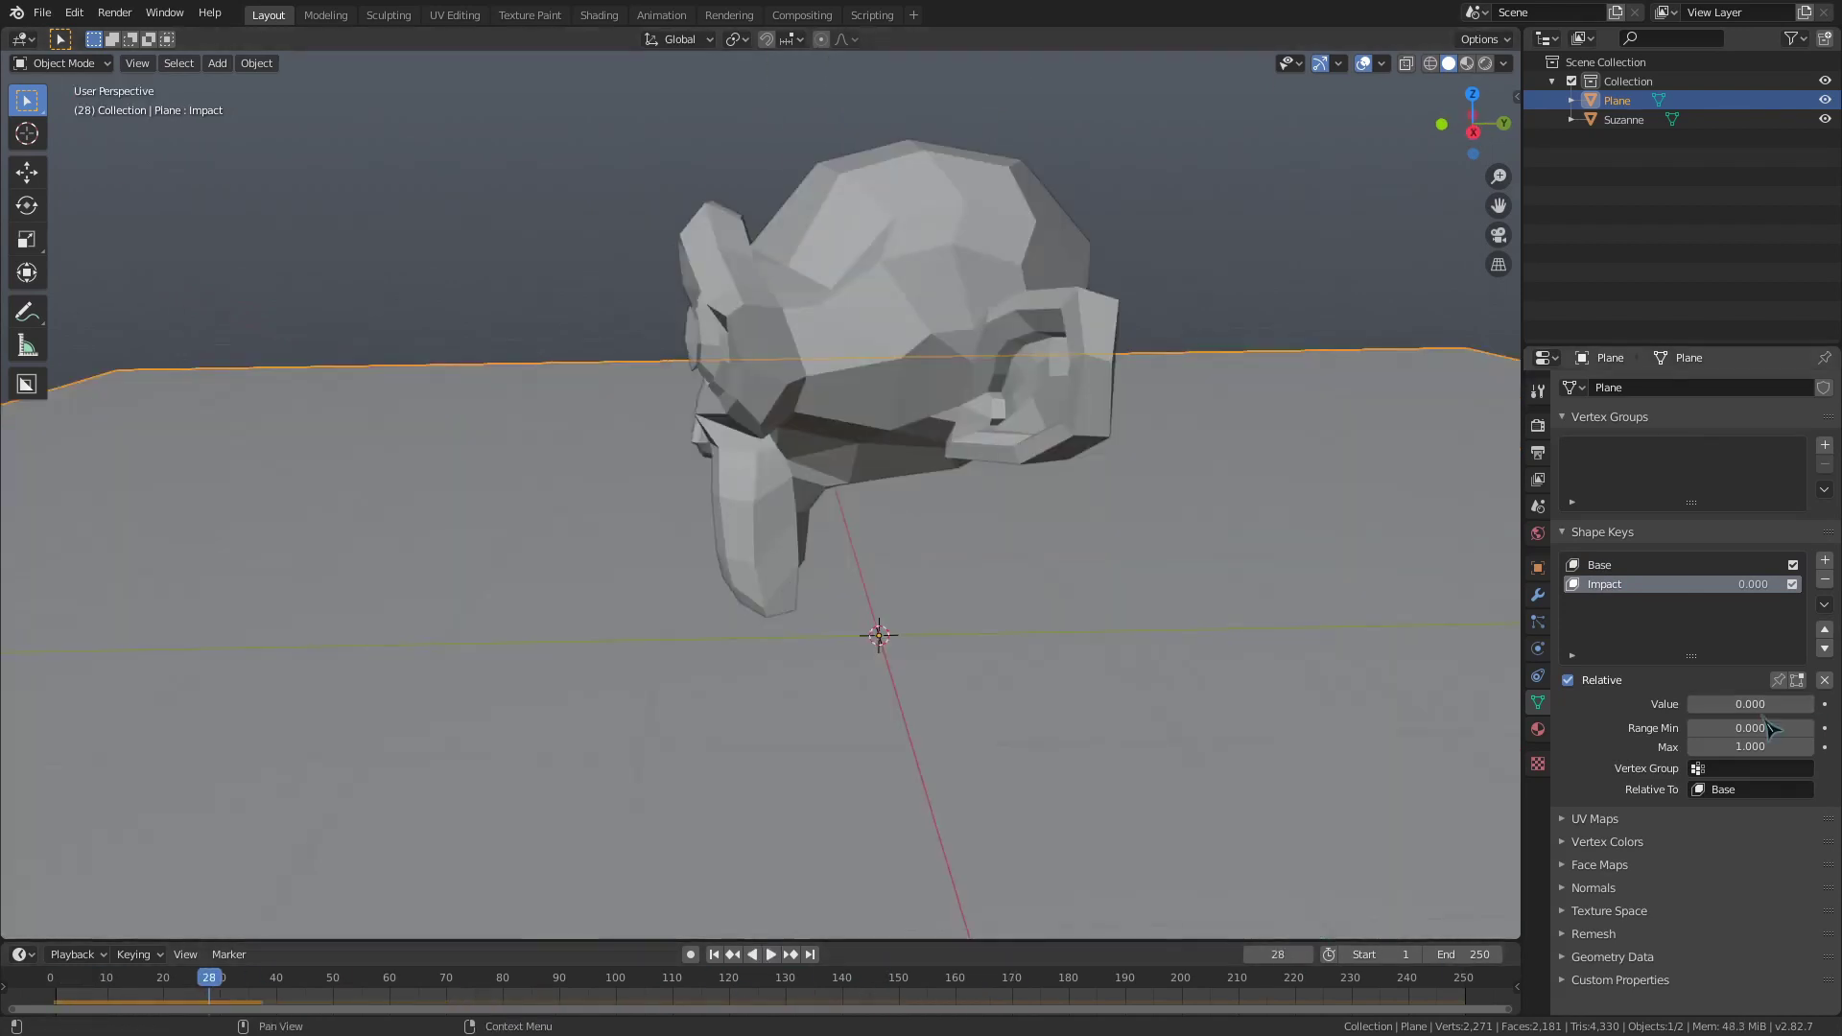
- Keyframe the Impact shape key's value at 0.000 on frame 28 and at 1.000 on frame 29
right_click(1763, 706)
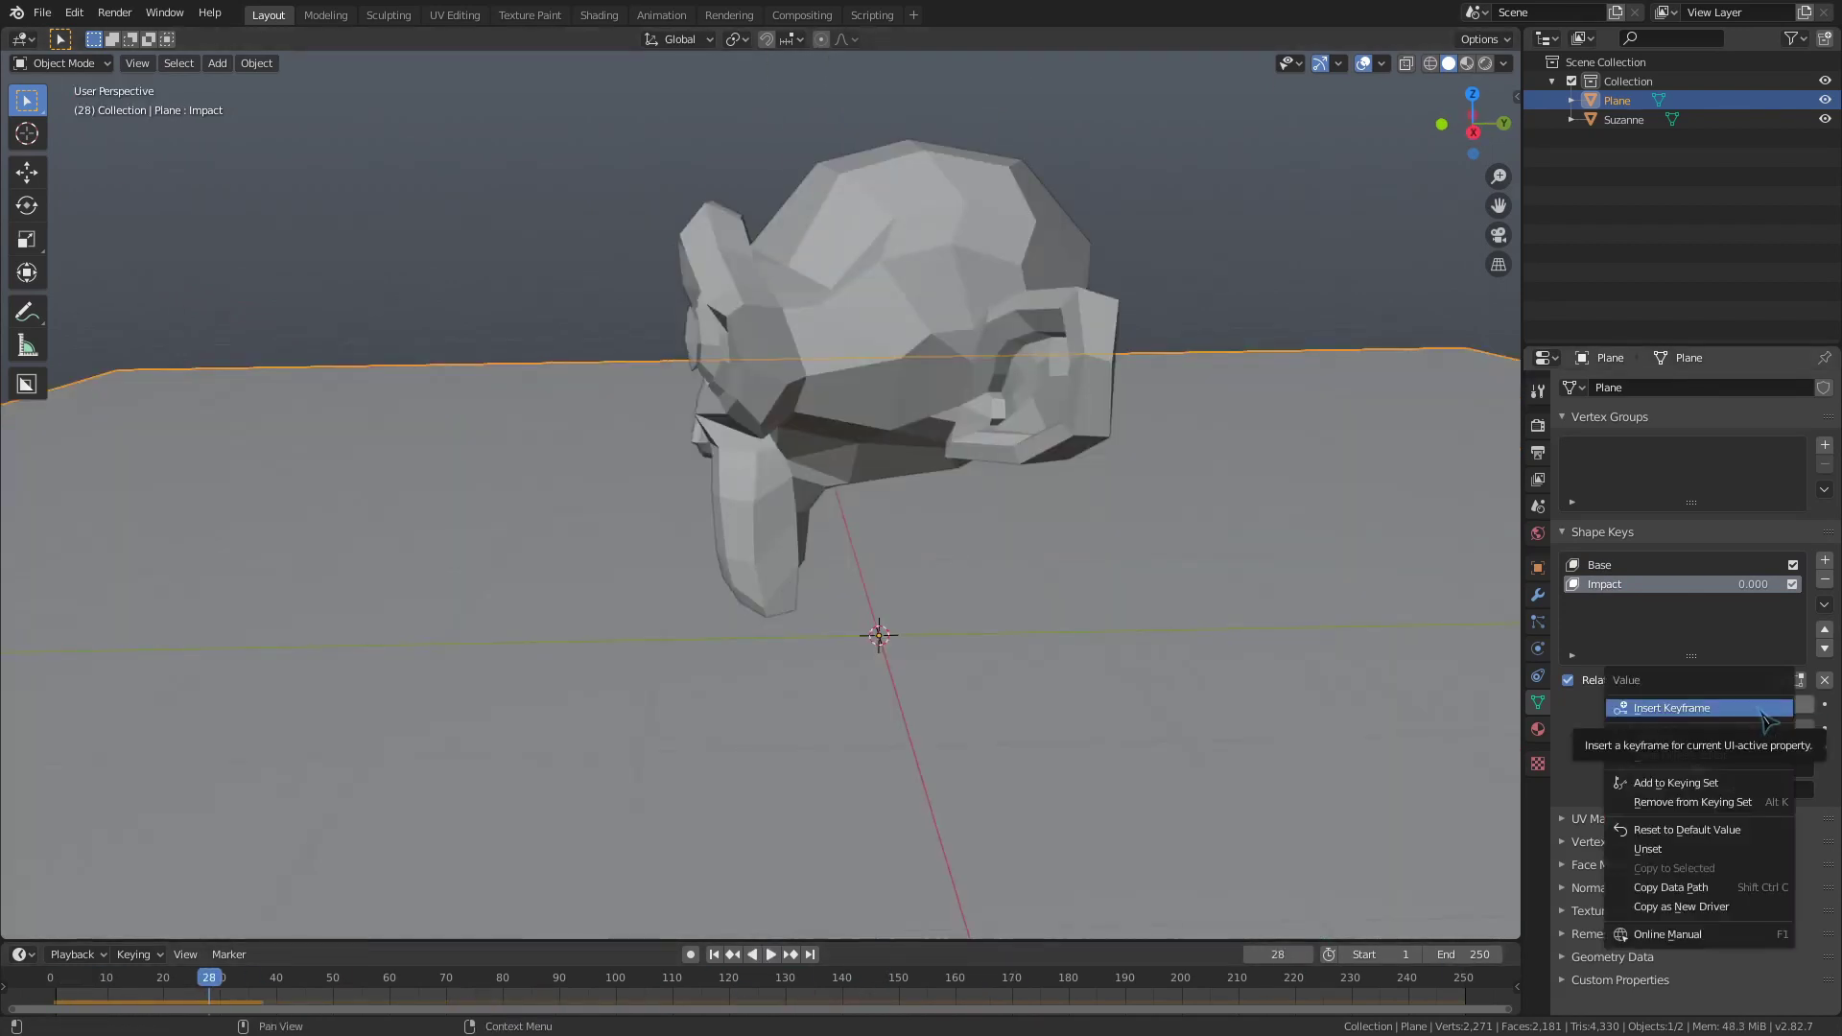
left_click(1761, 708)
key("Right")
left_click_drag(1750, 704, 1819, 708)
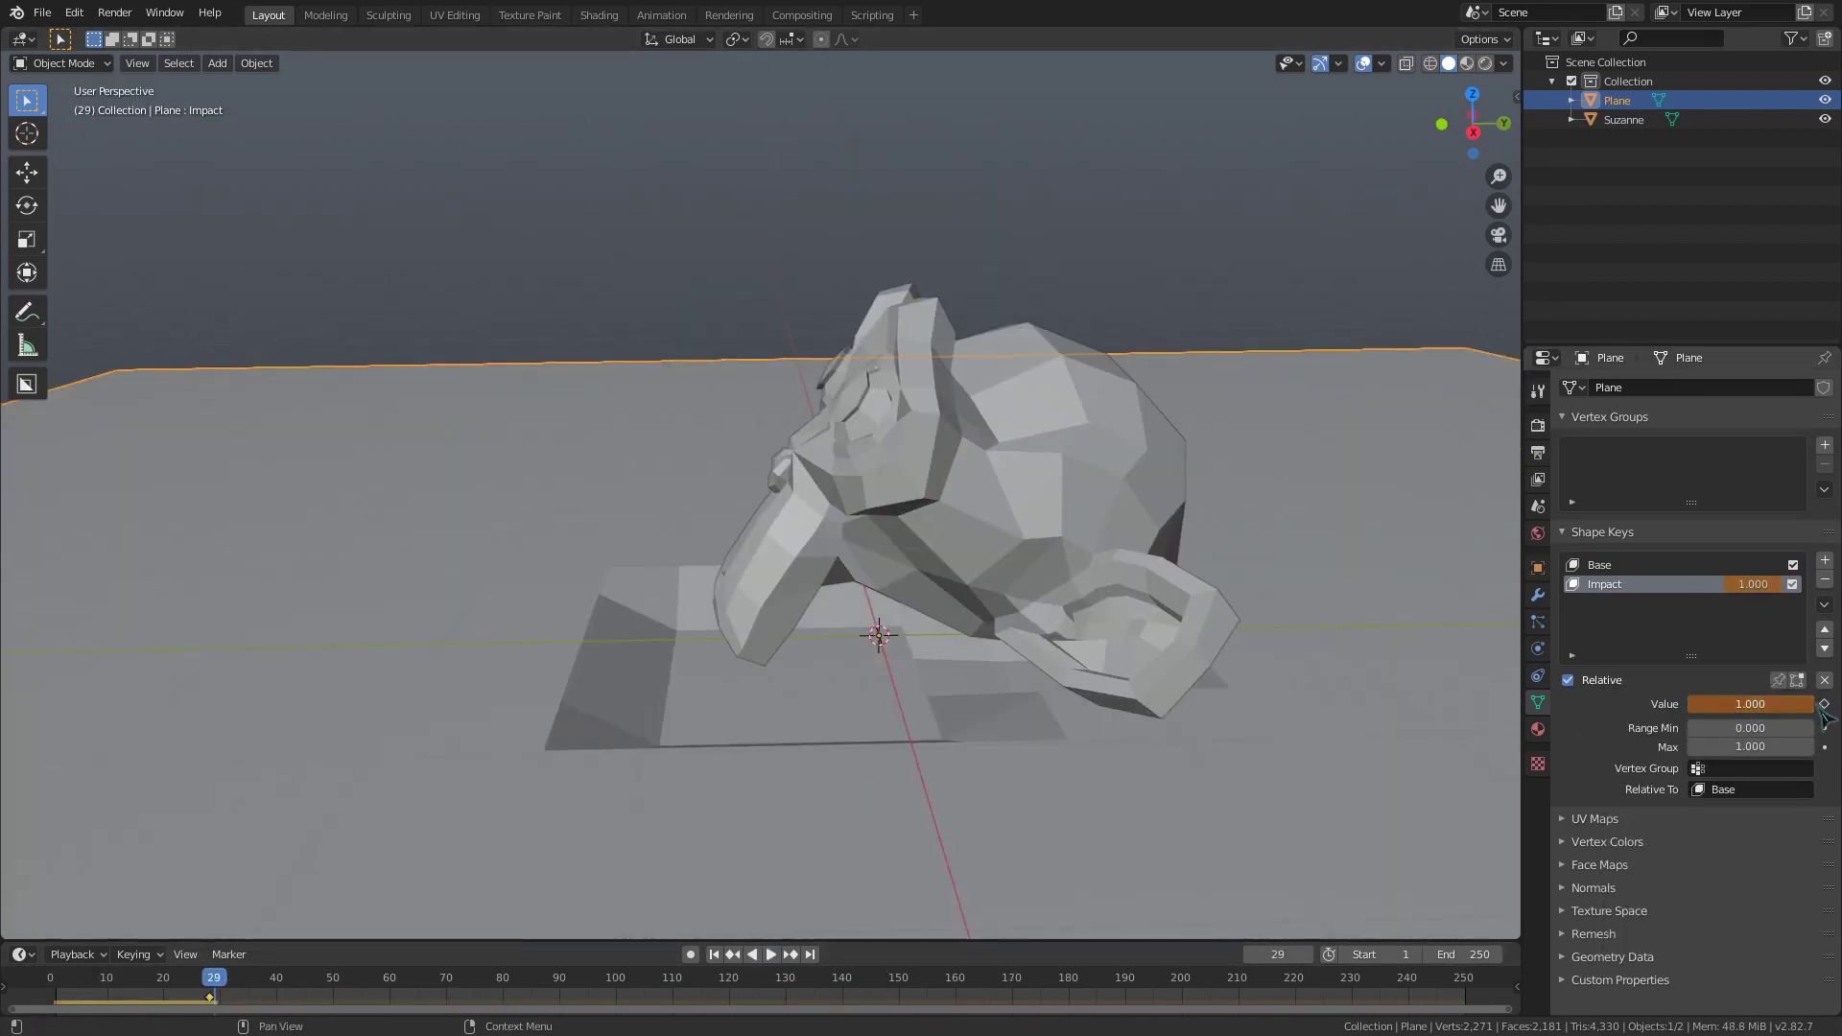
right_click(1780, 710)
left_click(1780, 710)
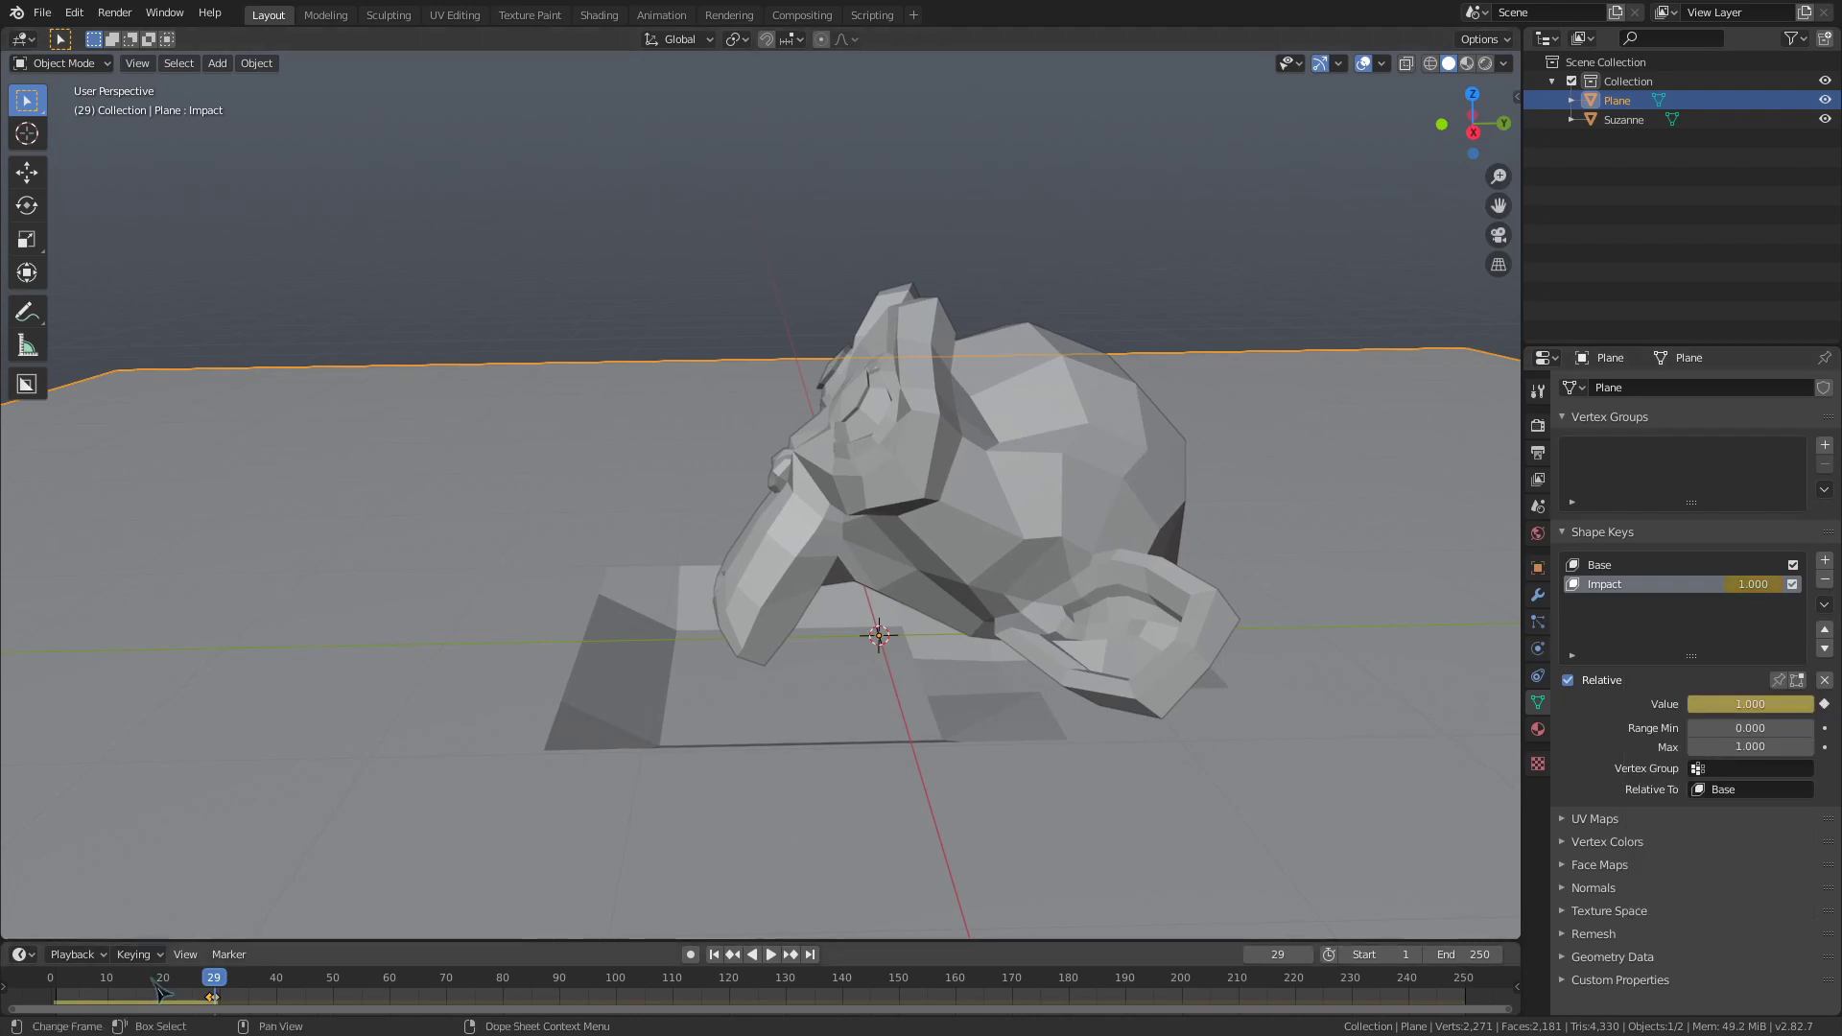
- Play the animation from the start to check the timing of the ground impact
left_click_drag(144, 980, 53, 980)
key("space")
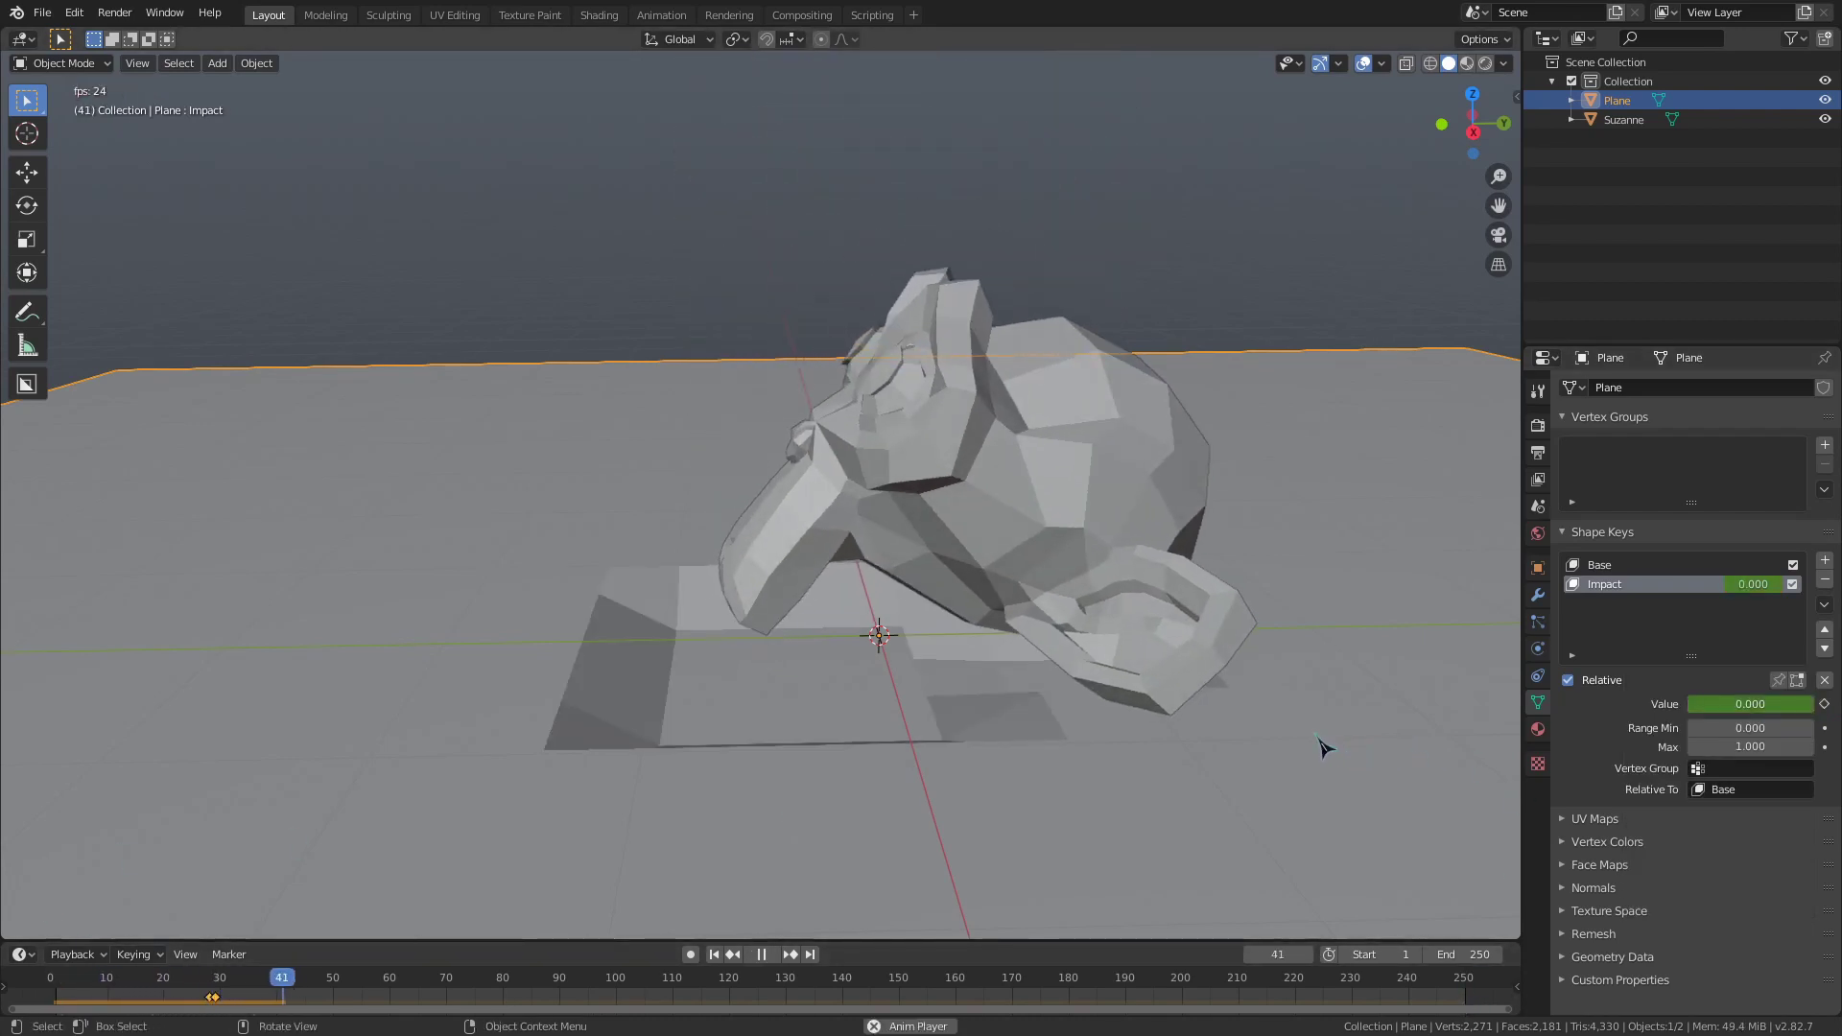
key("space")
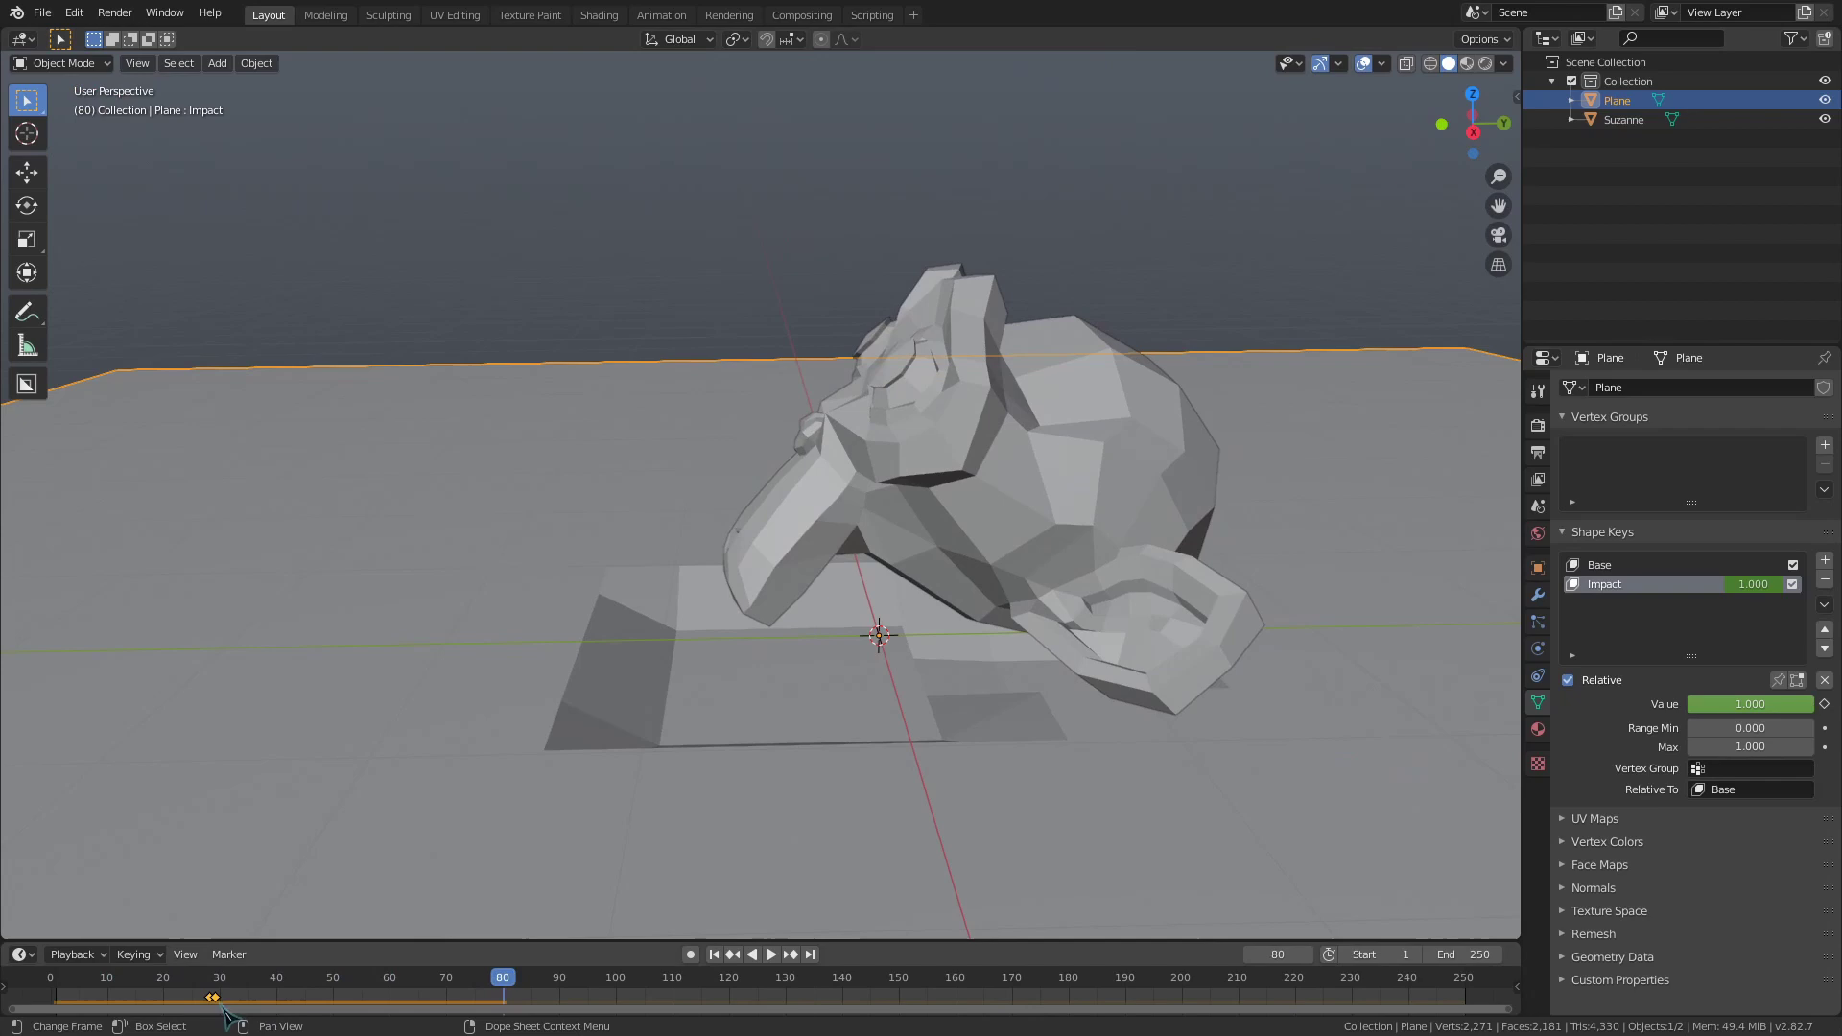
- Move the second Impact keyframe to frame 30
key("g")
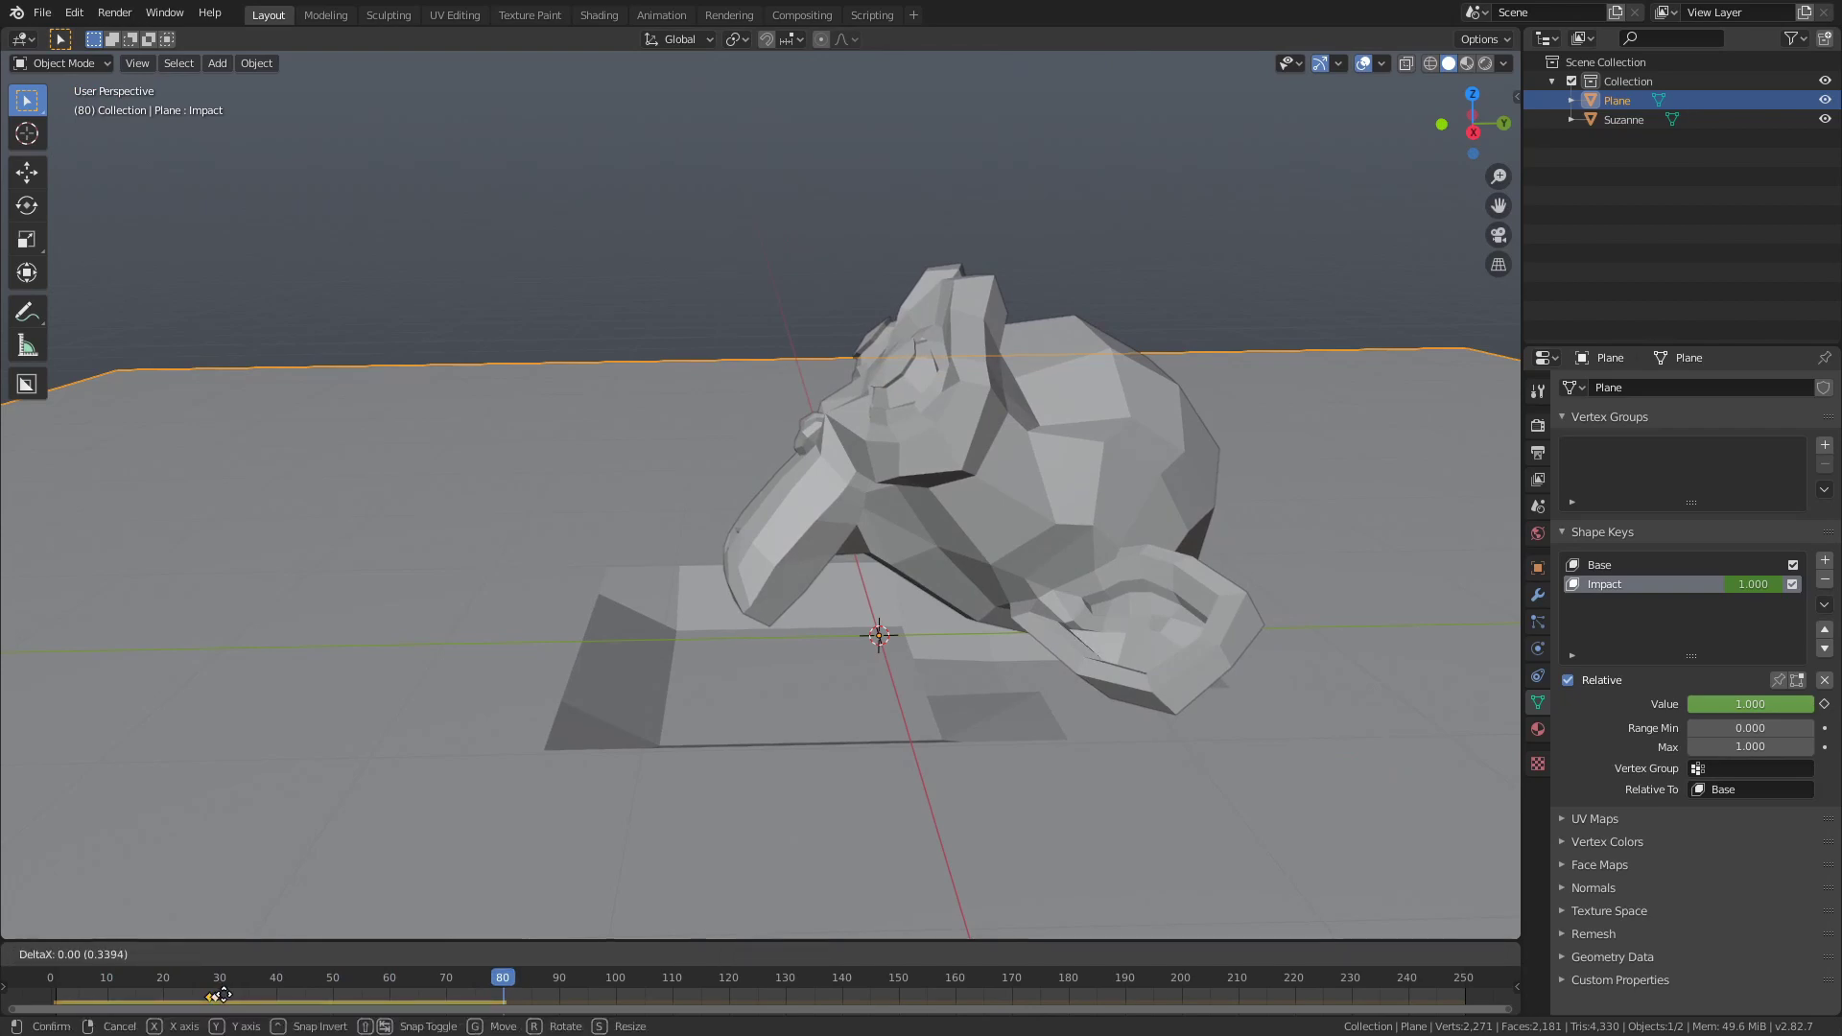
left_click(223, 994)
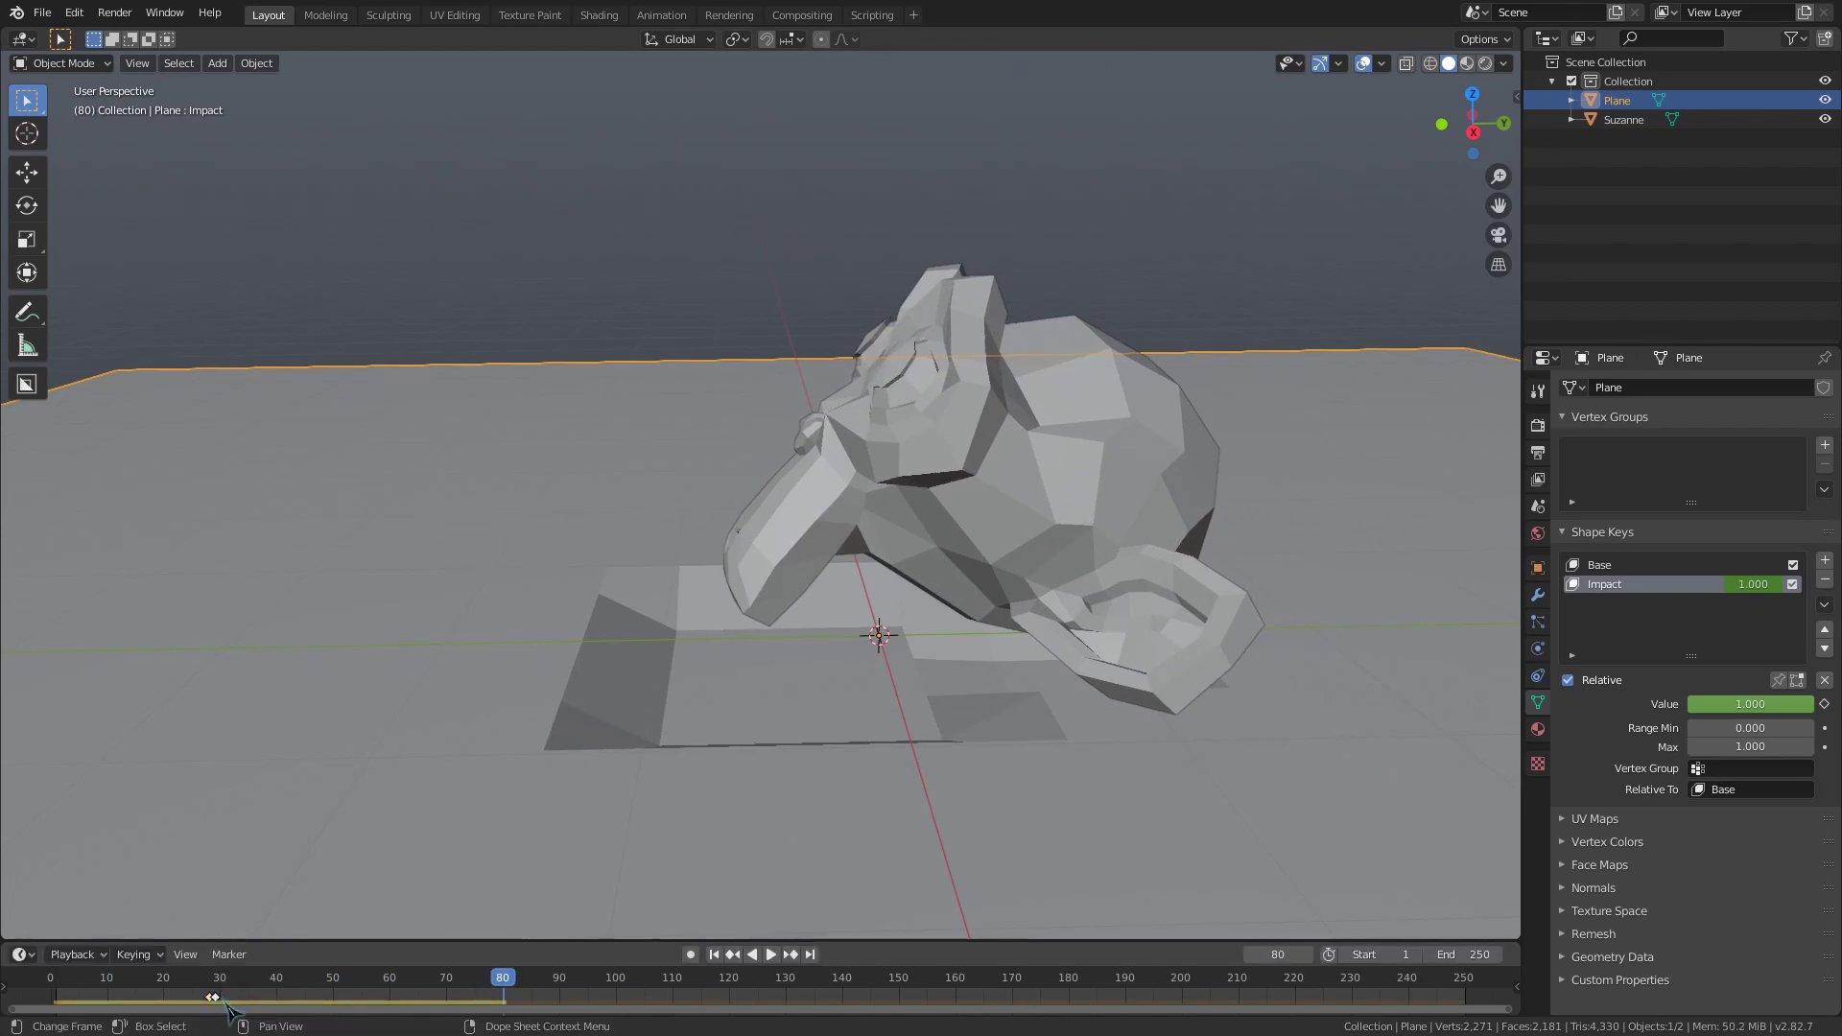
key("g")
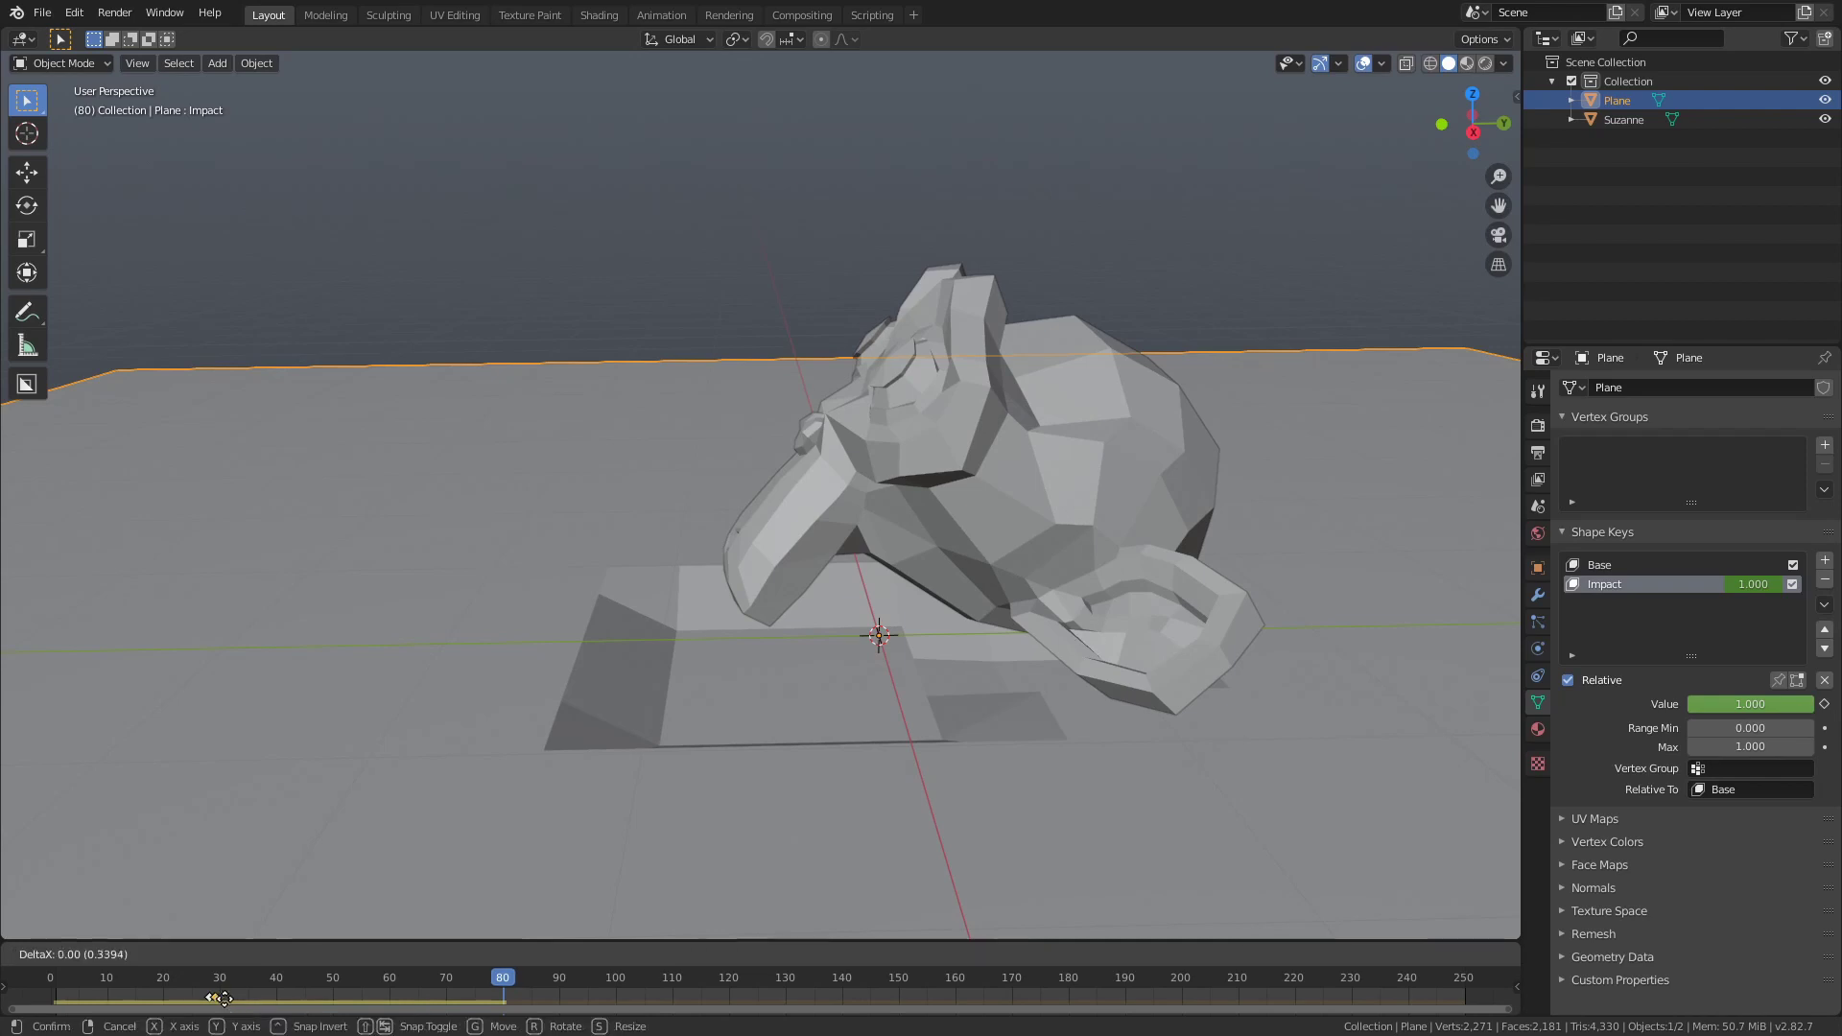
left_click(227, 1000)
- Replay the animation from the start and review the adjusted impact from another angle
left_click(96, 978)
key("space")
left_click(135, 981)
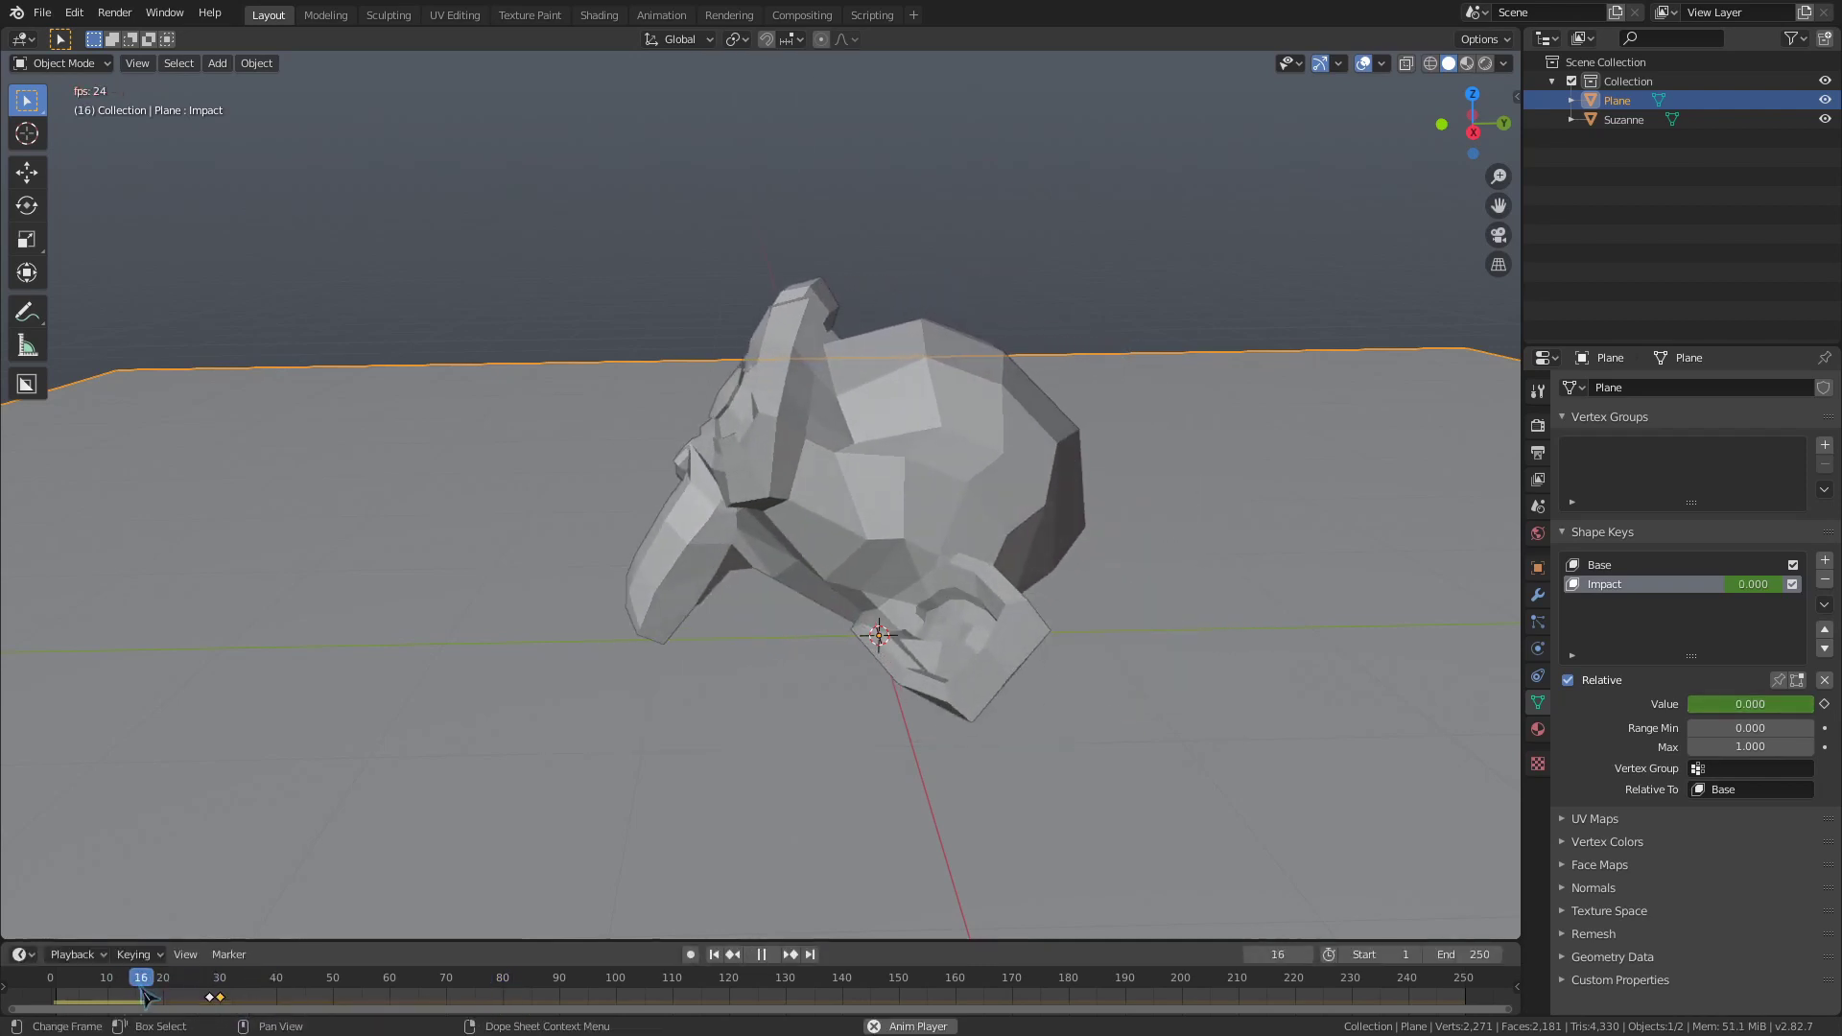
left_click(54, 980)
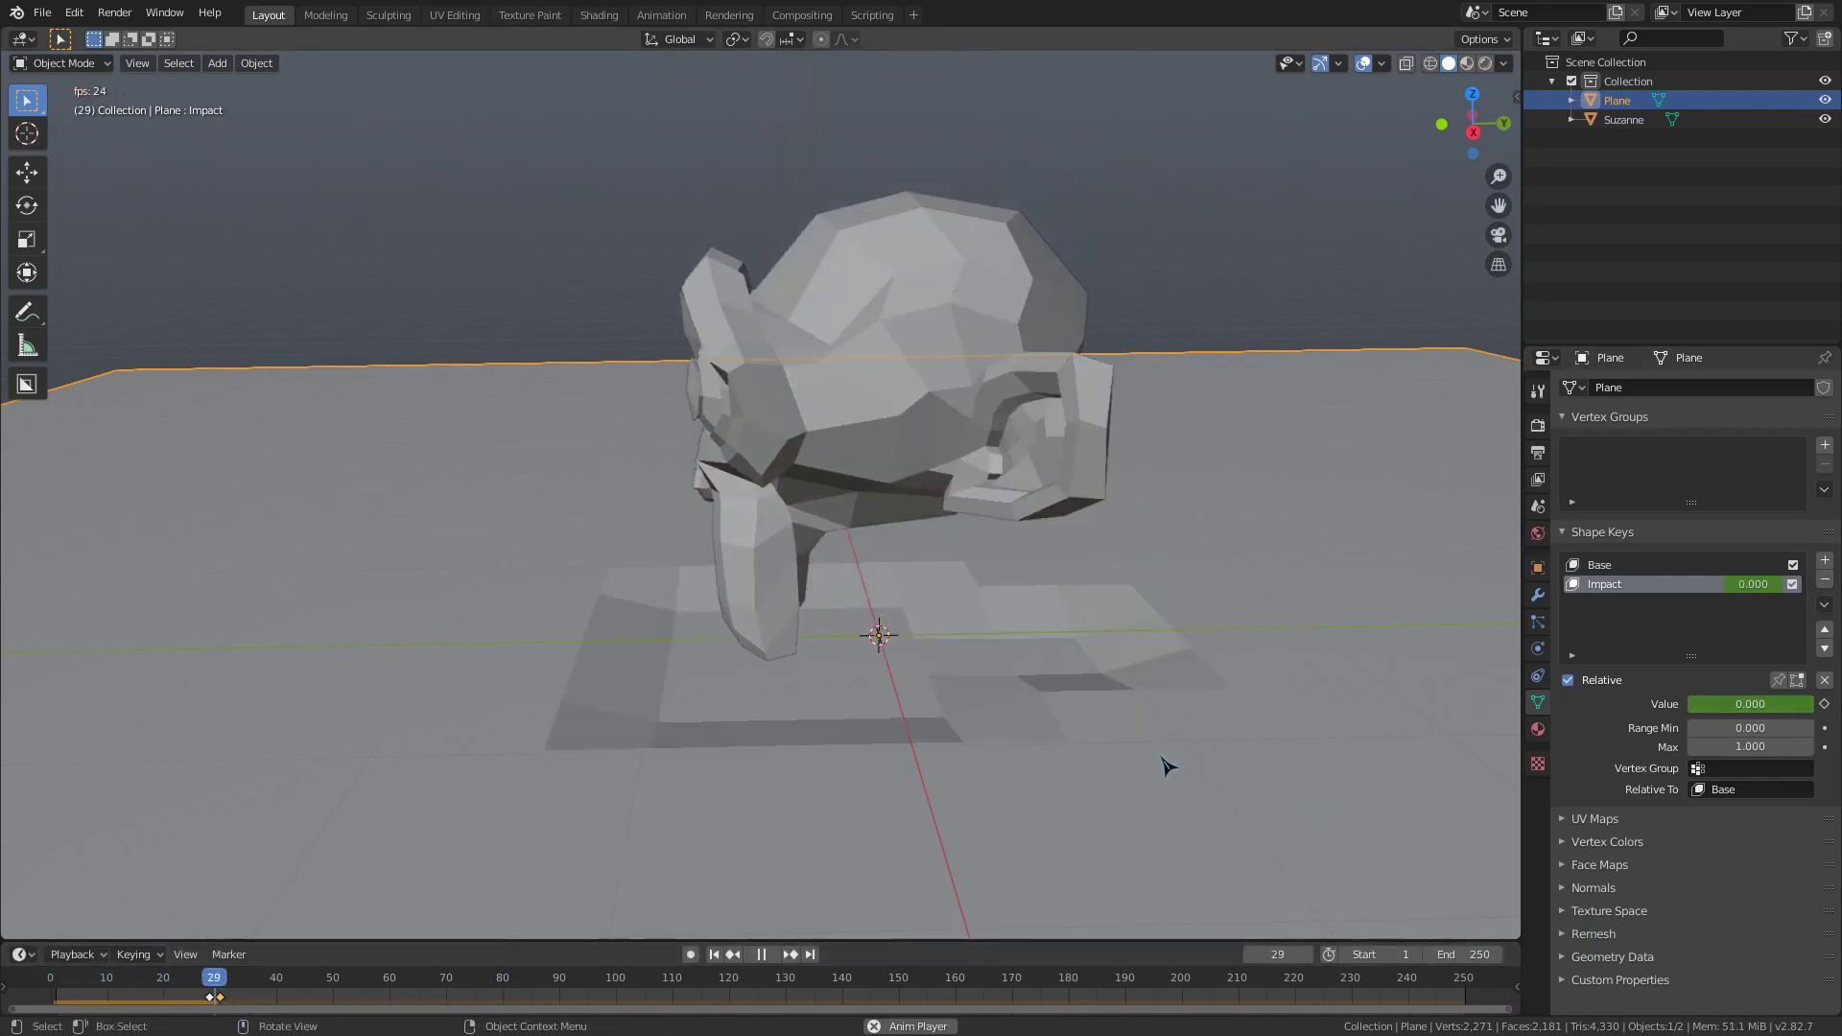
middle_click_drag(1171, 765, 1199, 719)
scroll(1199, 722, "up", 1)
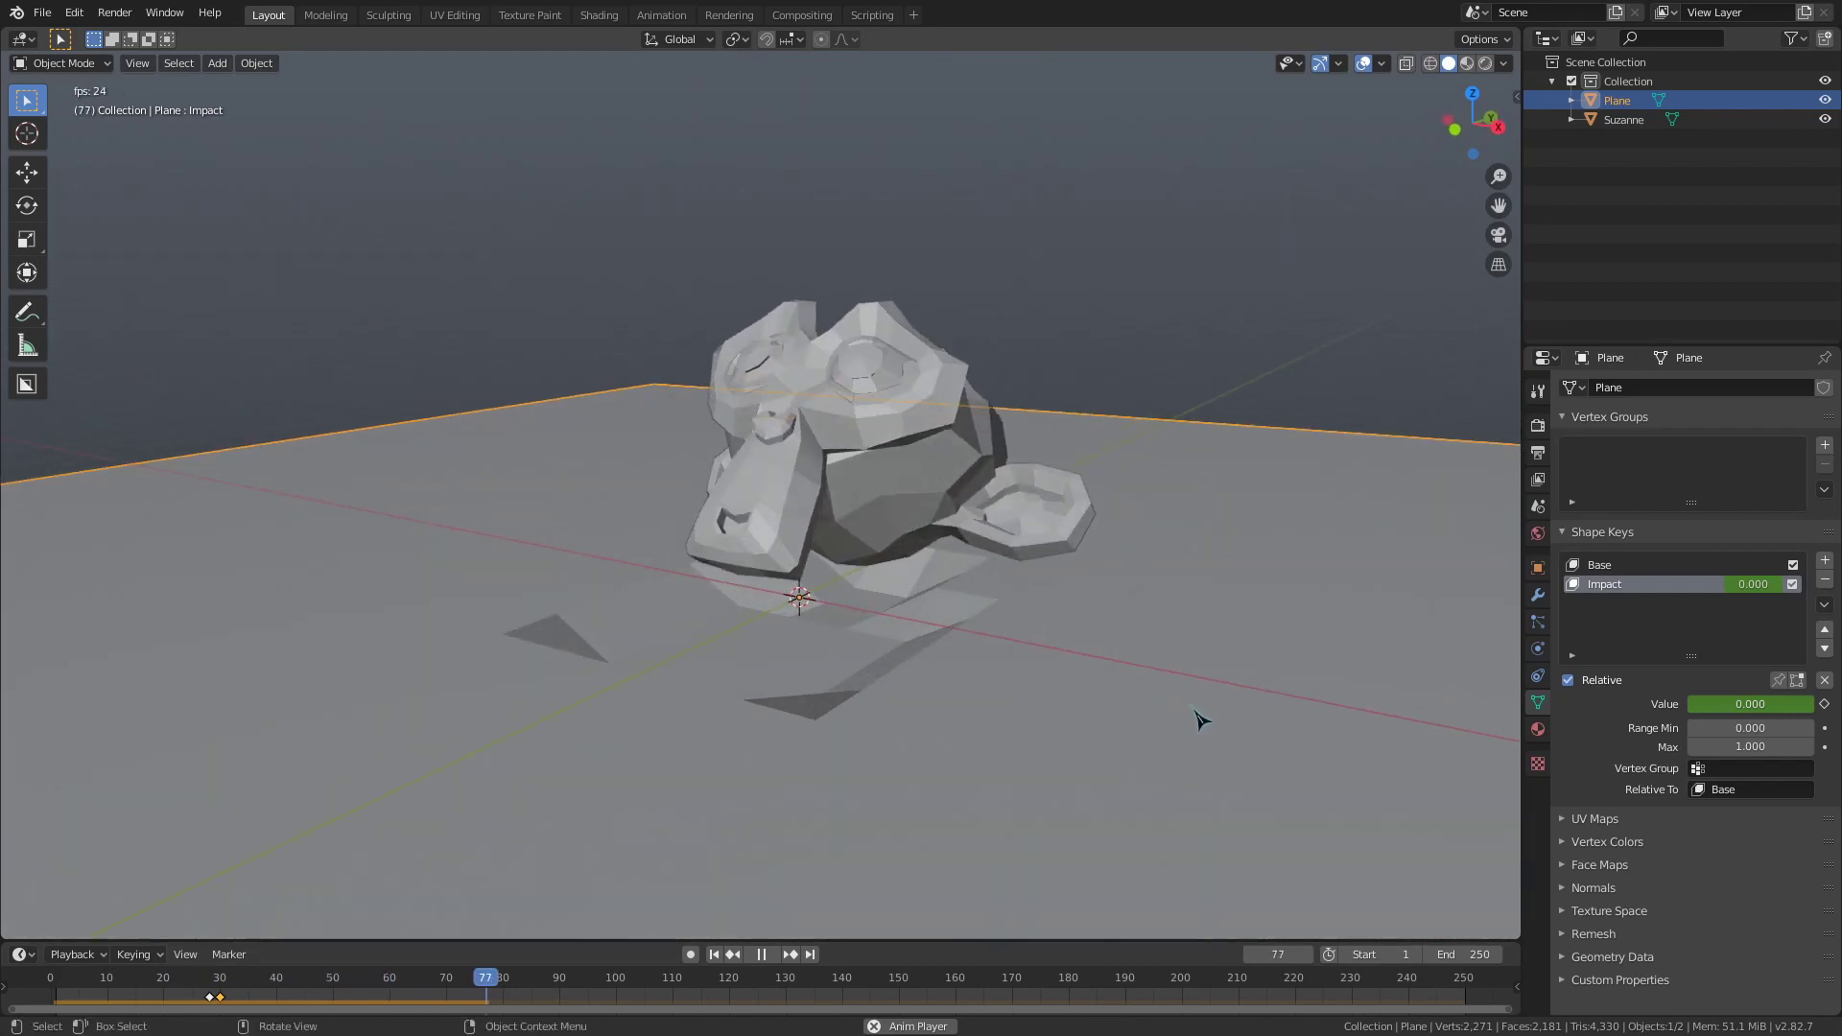
key("space")
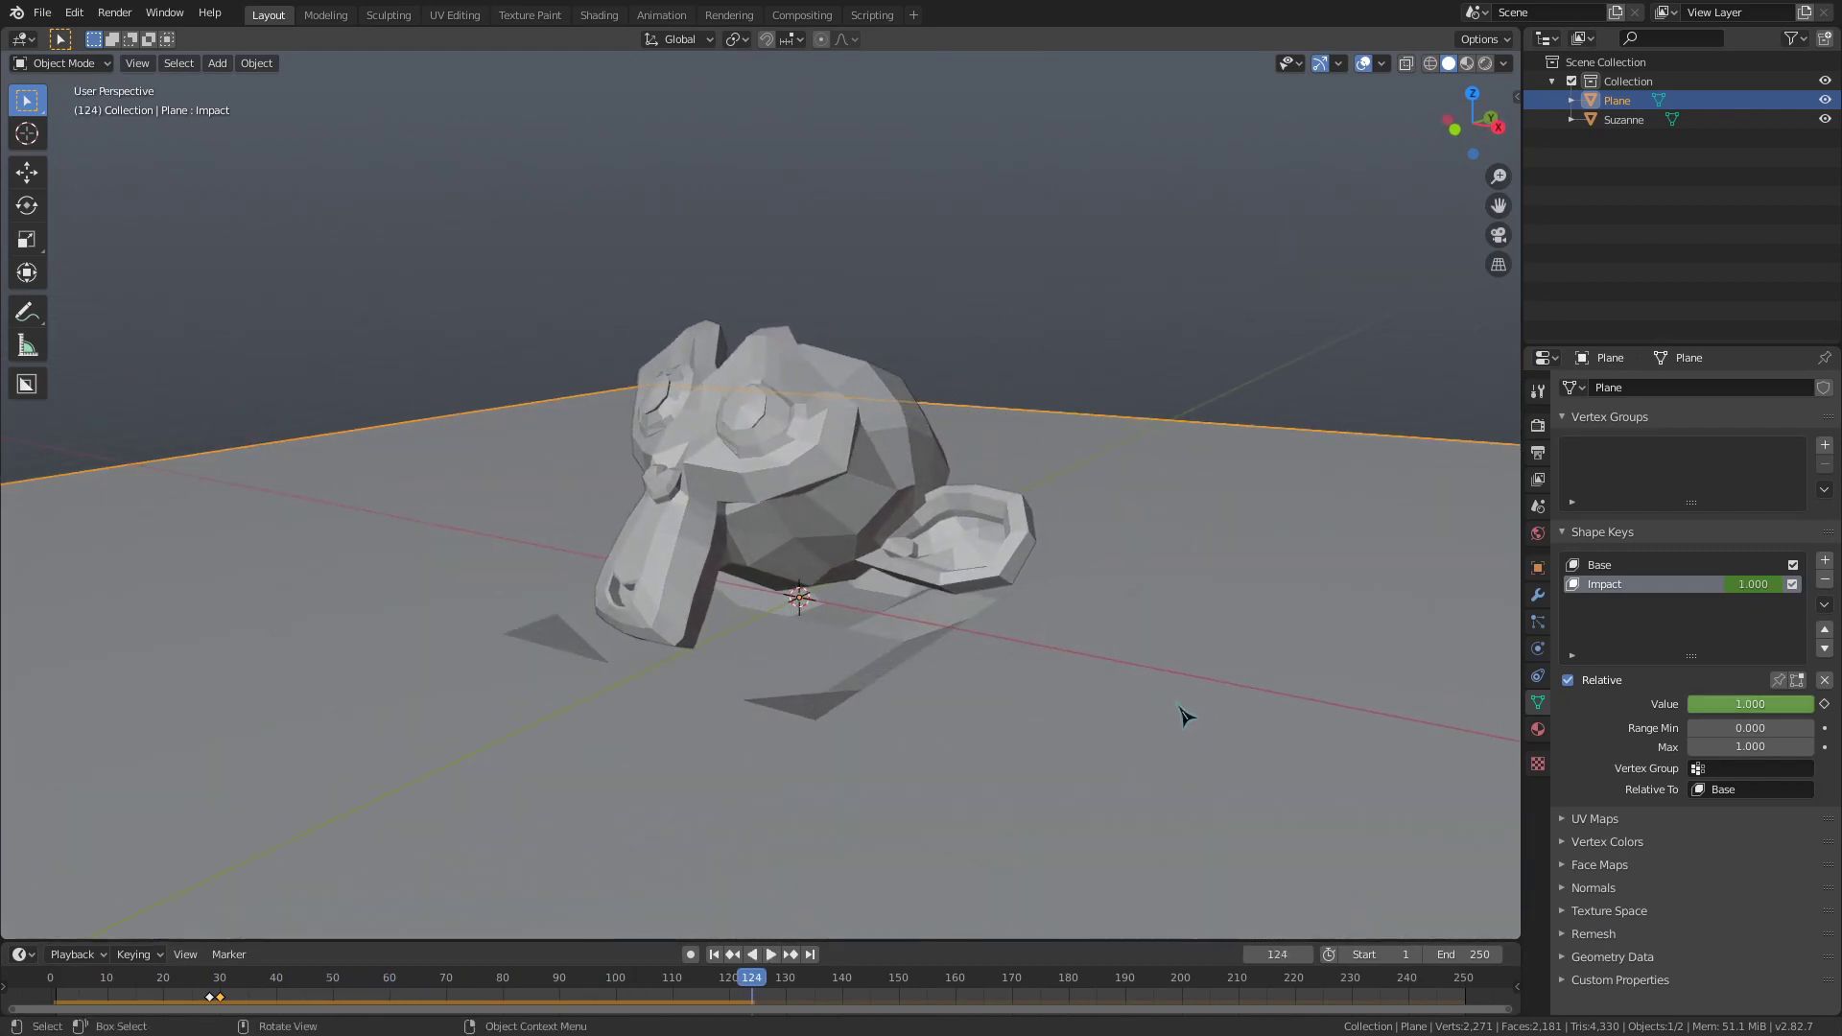
- Set the plane's rigid body collision shape to Mesh and its source to Final
left_click(1538, 650)
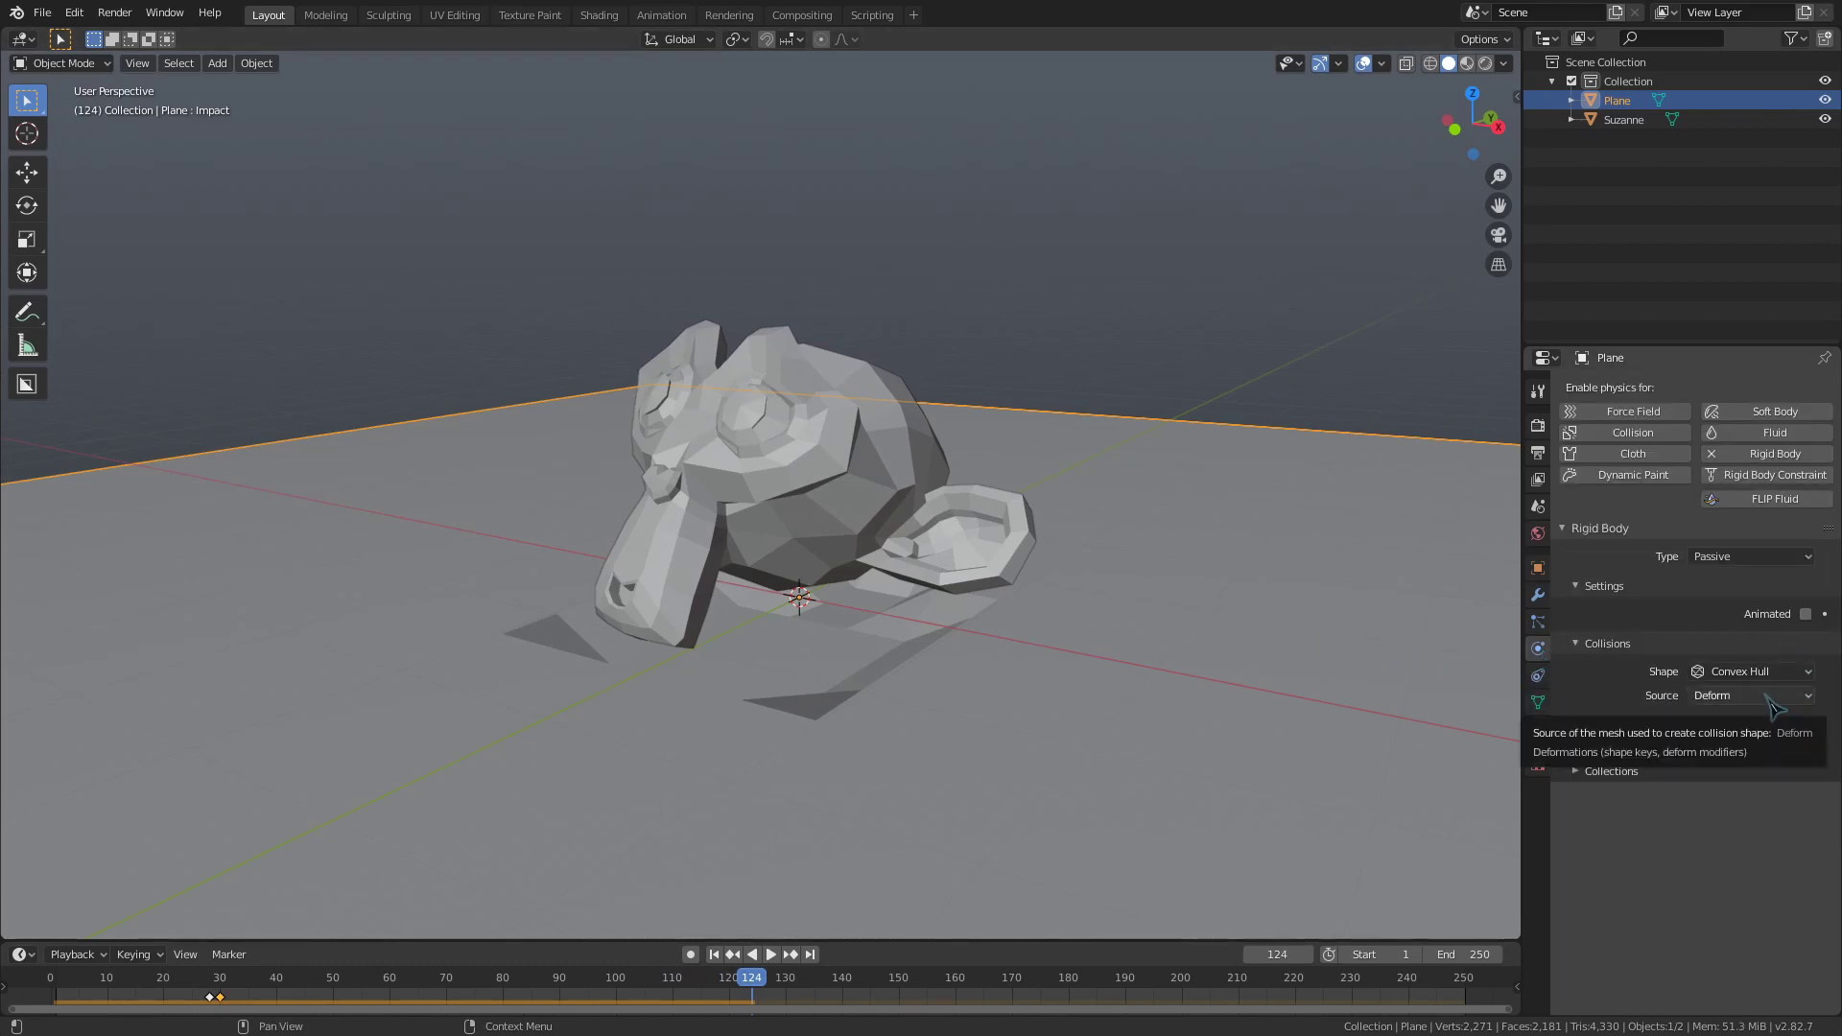
left_click(1748, 673)
left_click(1744, 822)
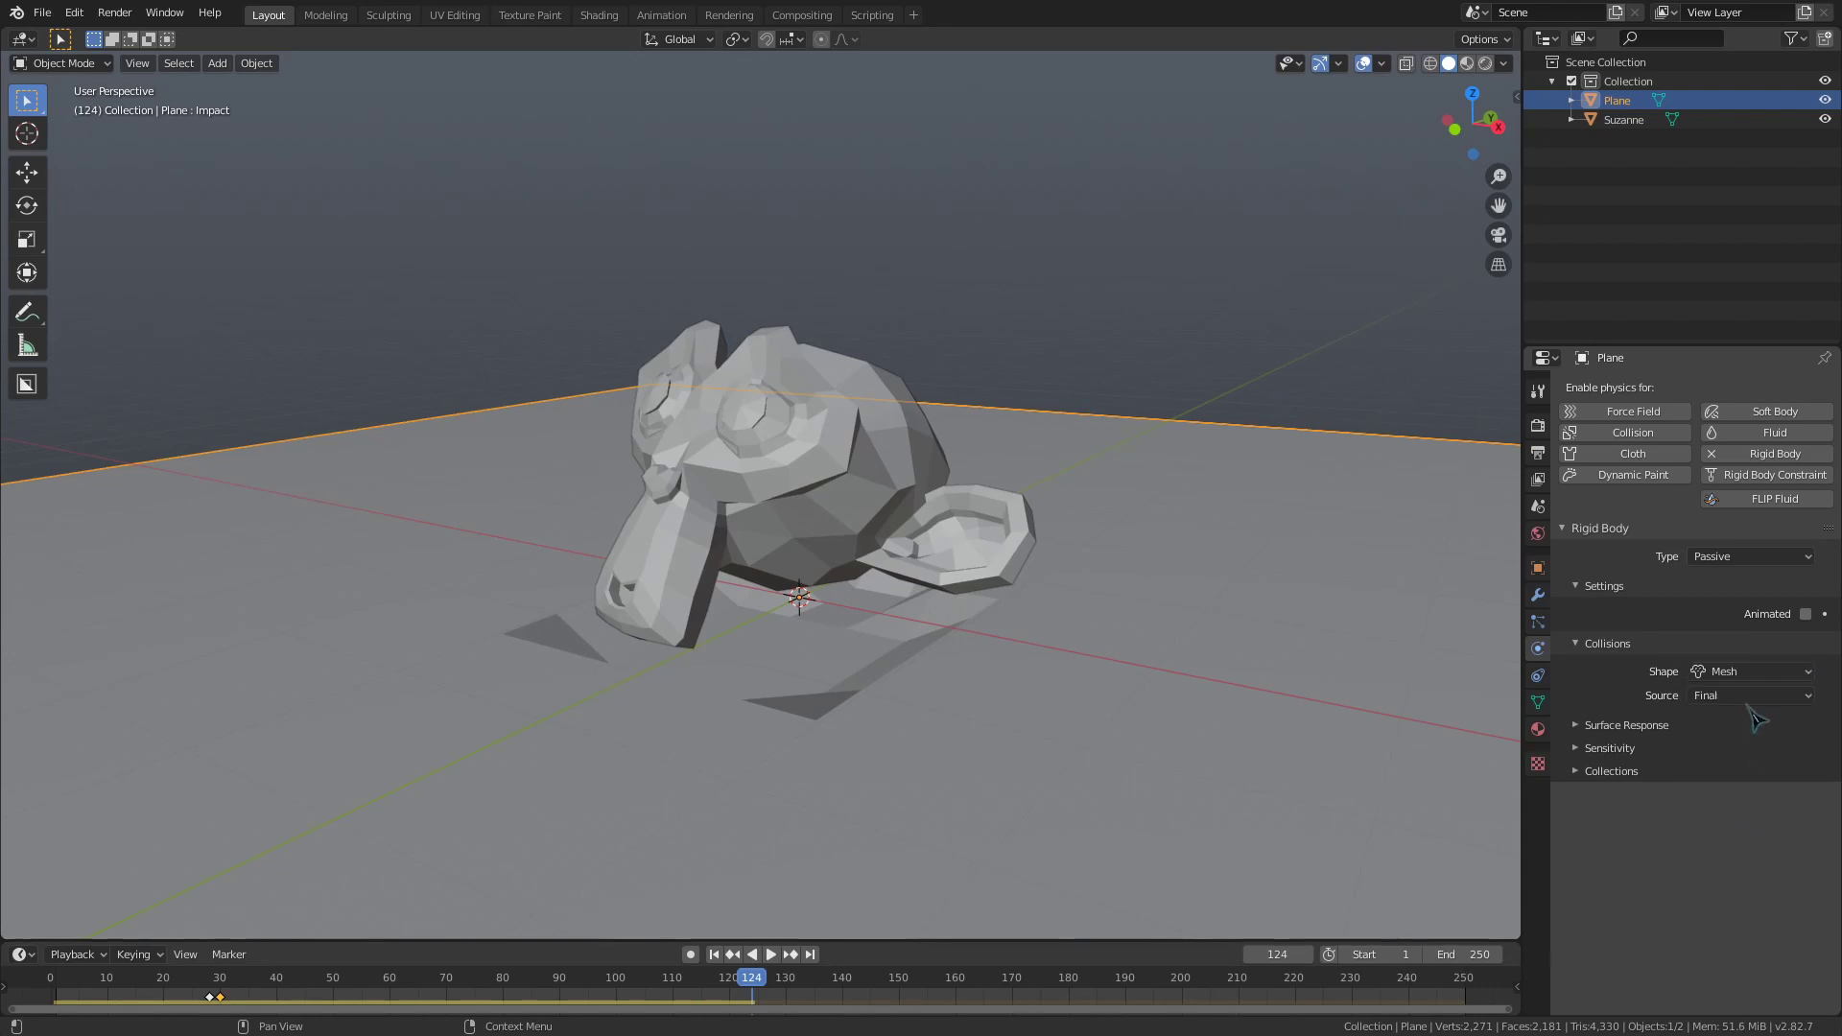
left_click(1750, 695)
left_click(1744, 758)
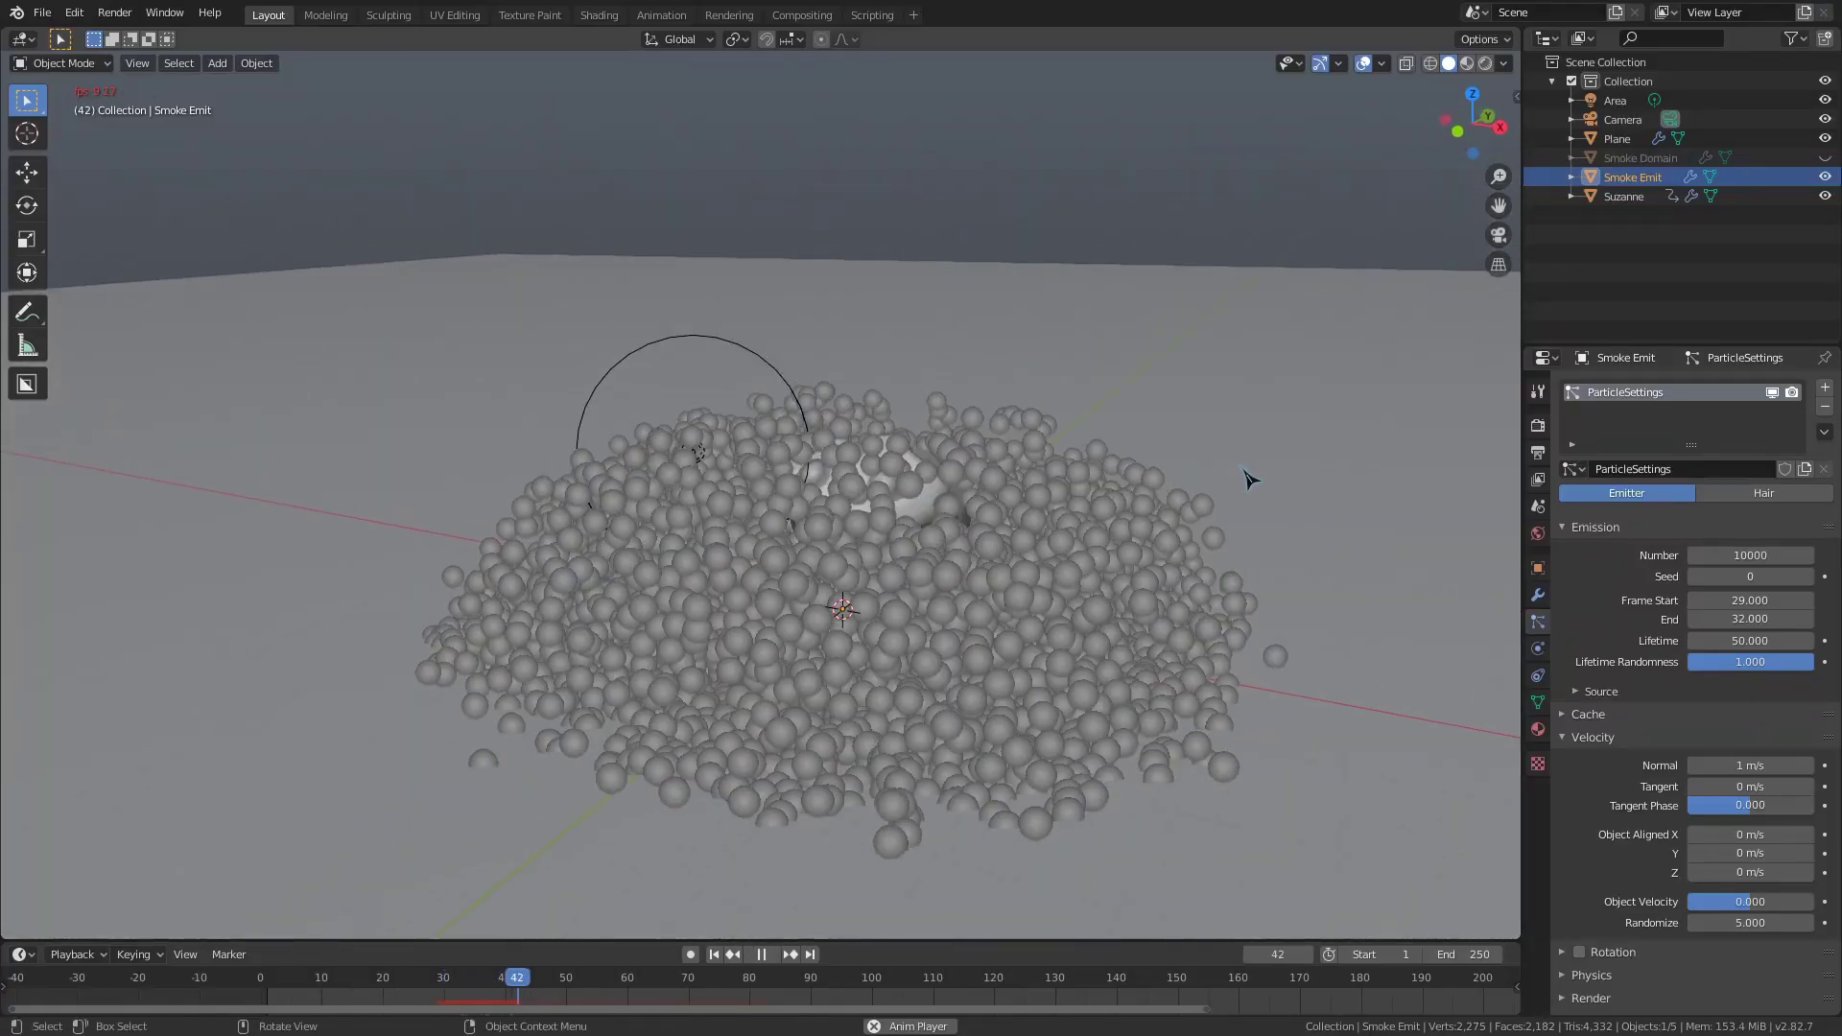
- Watch the Smoke Emit particle burst play around the monkey head and stop the playback
scroll(1243, 468, "down", 2)
middle_click_drag(1243, 468, 1225, 448)
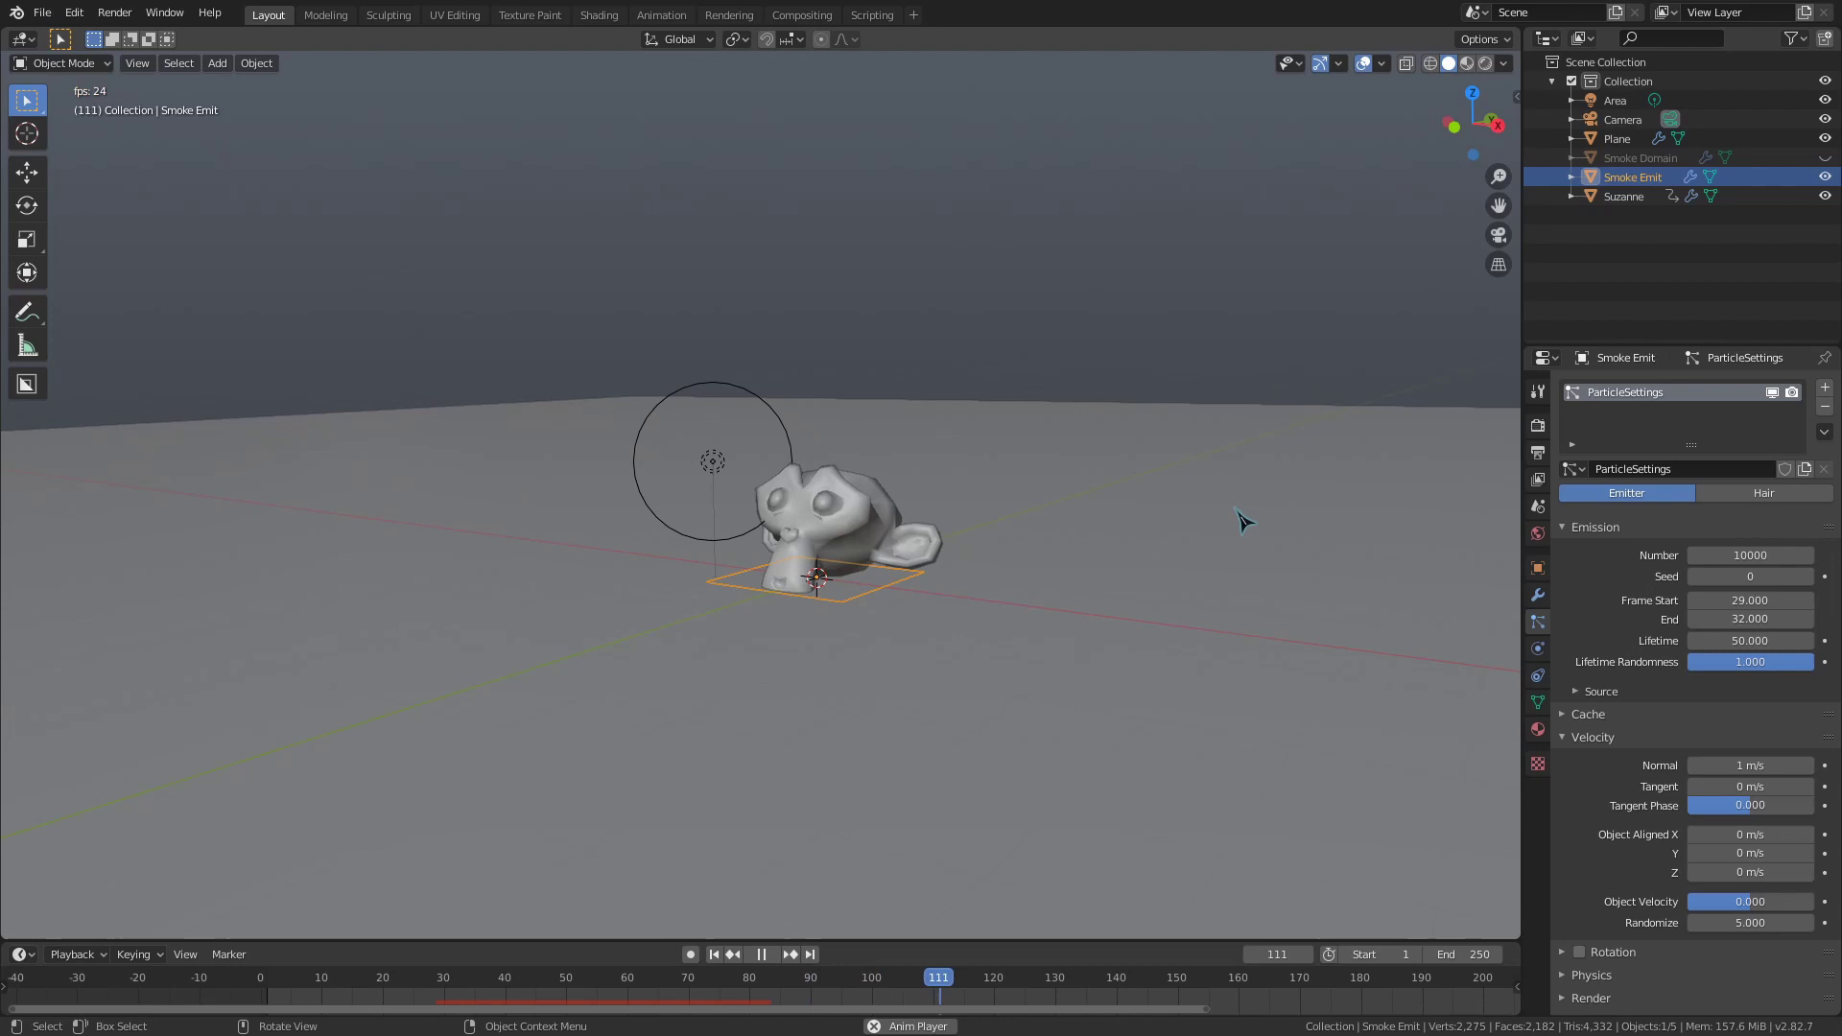
scroll(1242, 519, "up", 5)
key("space")
- Select the monkey head and examine its baked keyframes in an enlarged timeline together with its collision physics settings
left_click(977, 501)
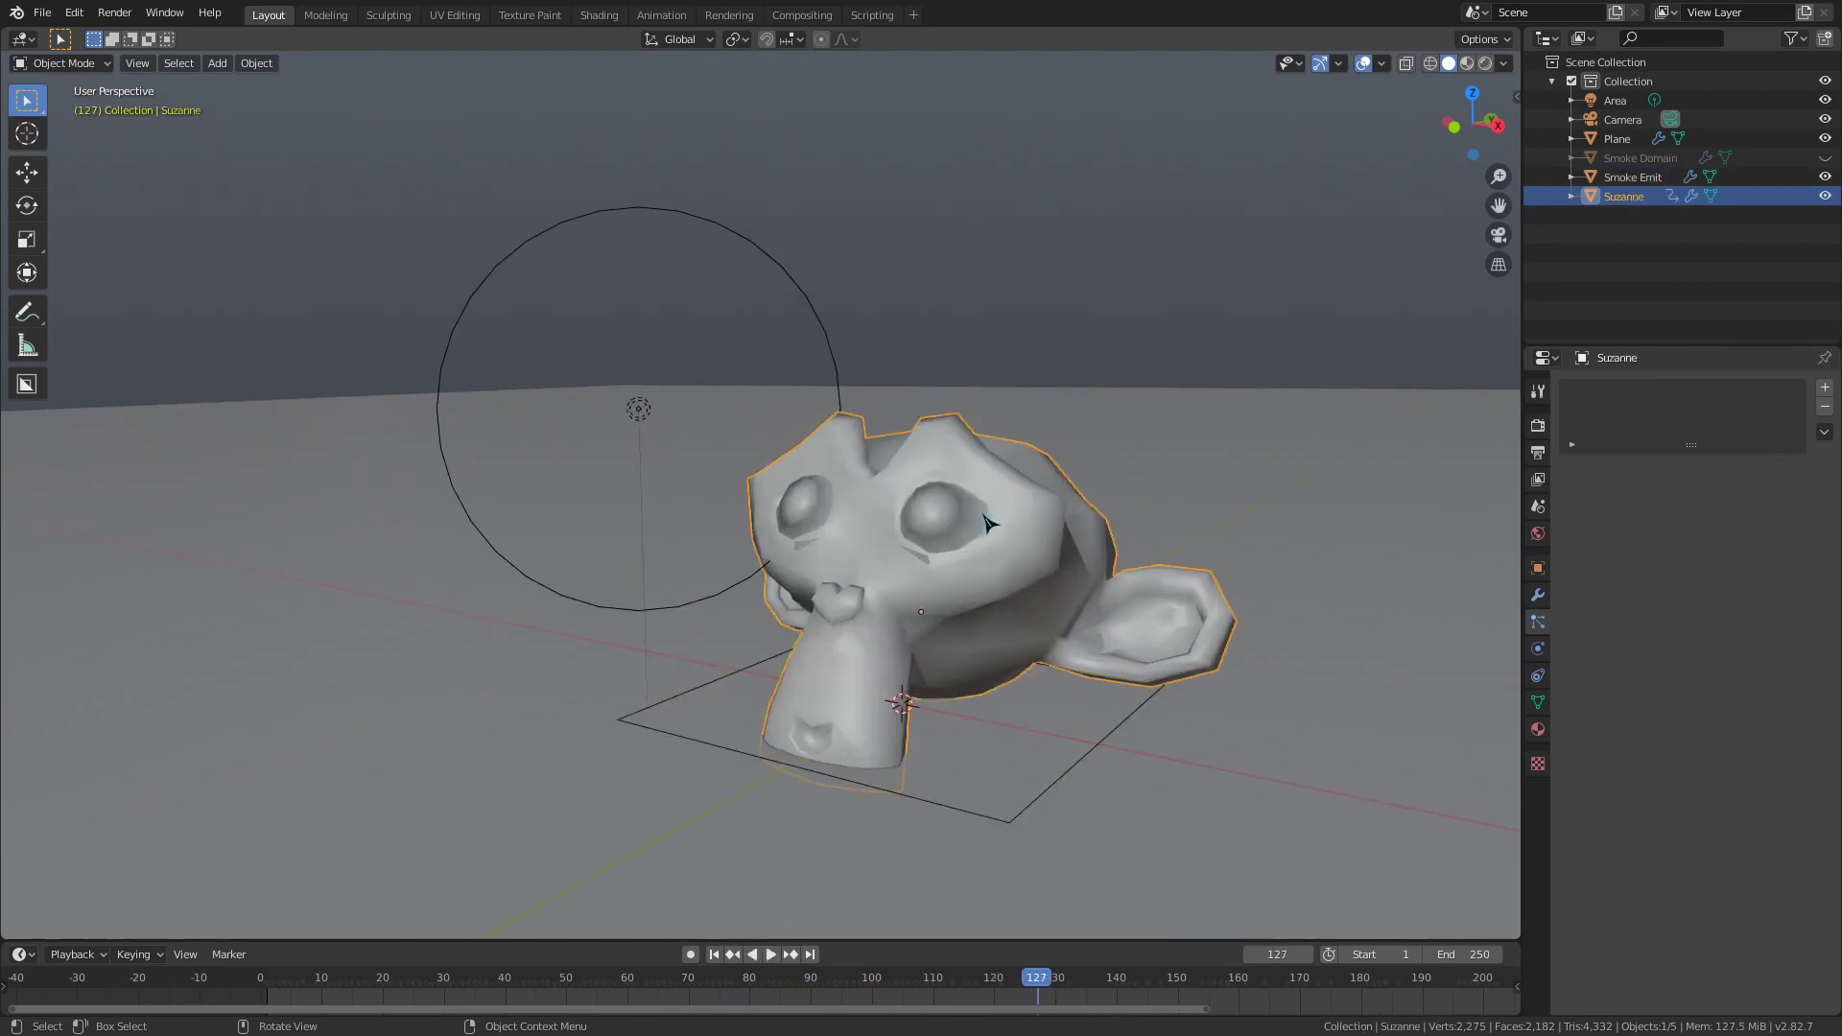
left_click_drag(1085, 941, 1065, 822)
scroll(1053, 919, "down", 1)
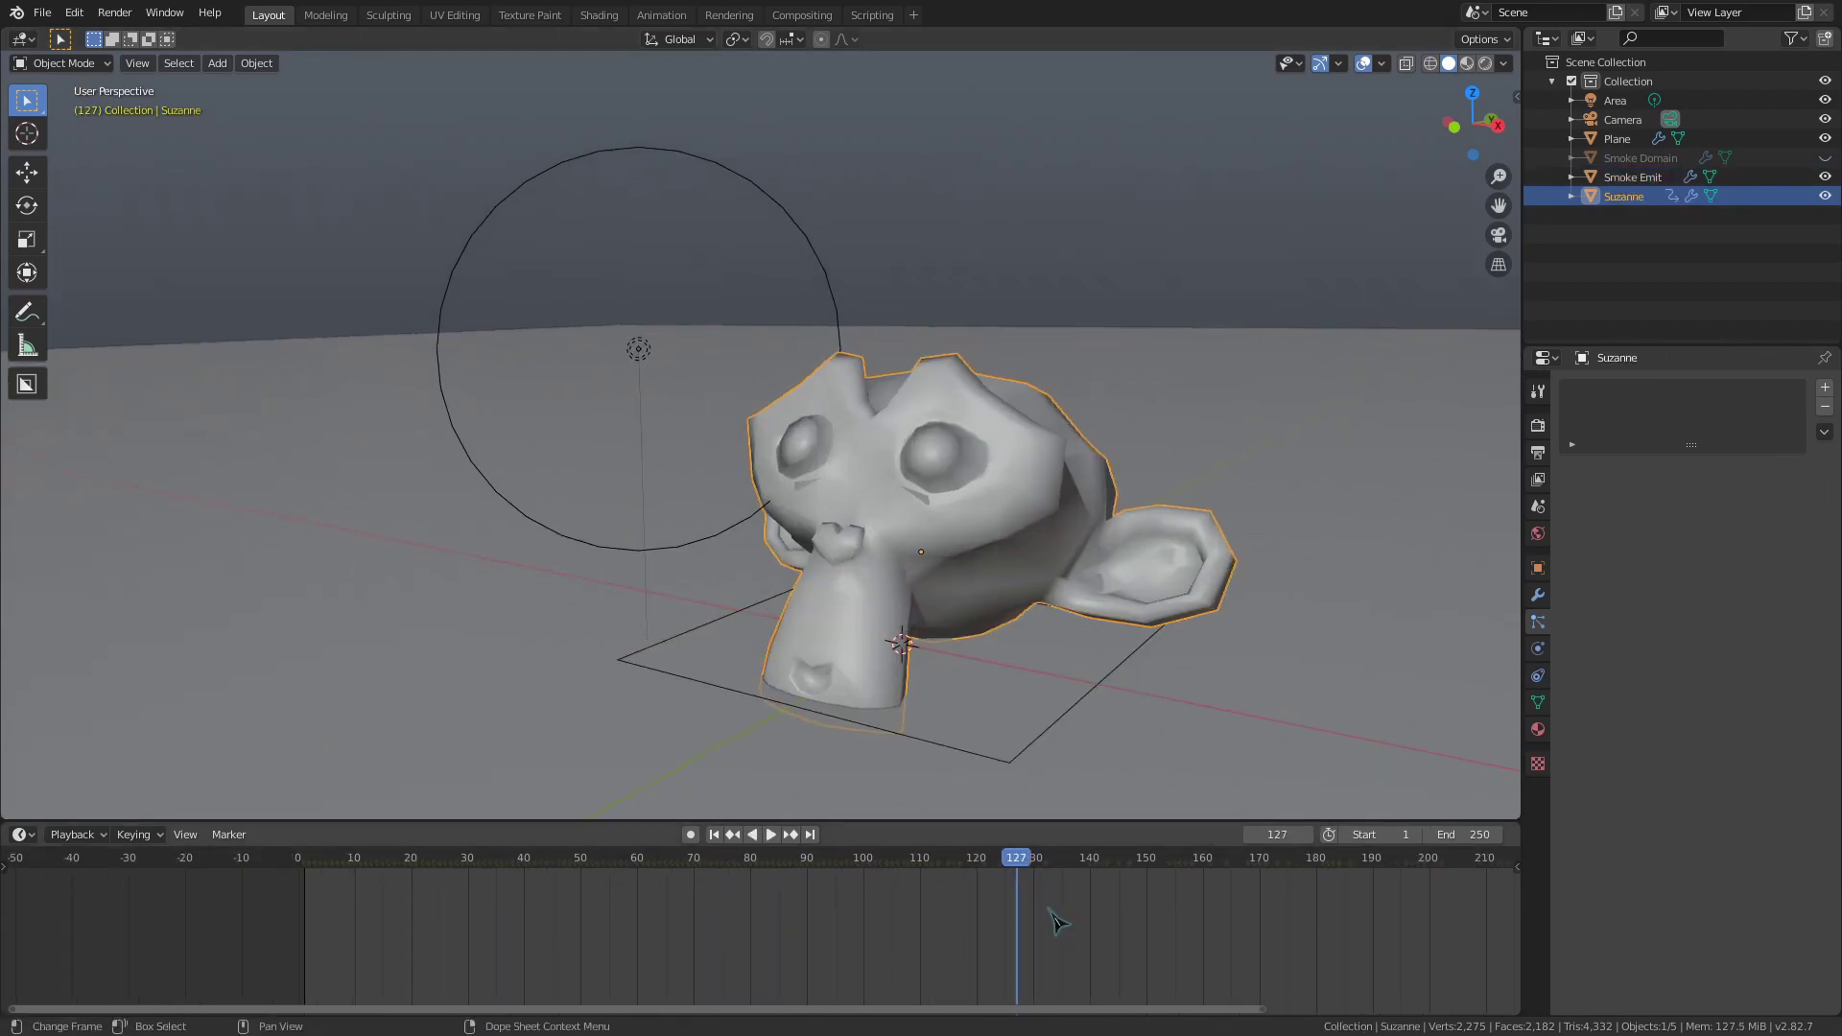
middle_click_drag(1053, 921, 1037, 982)
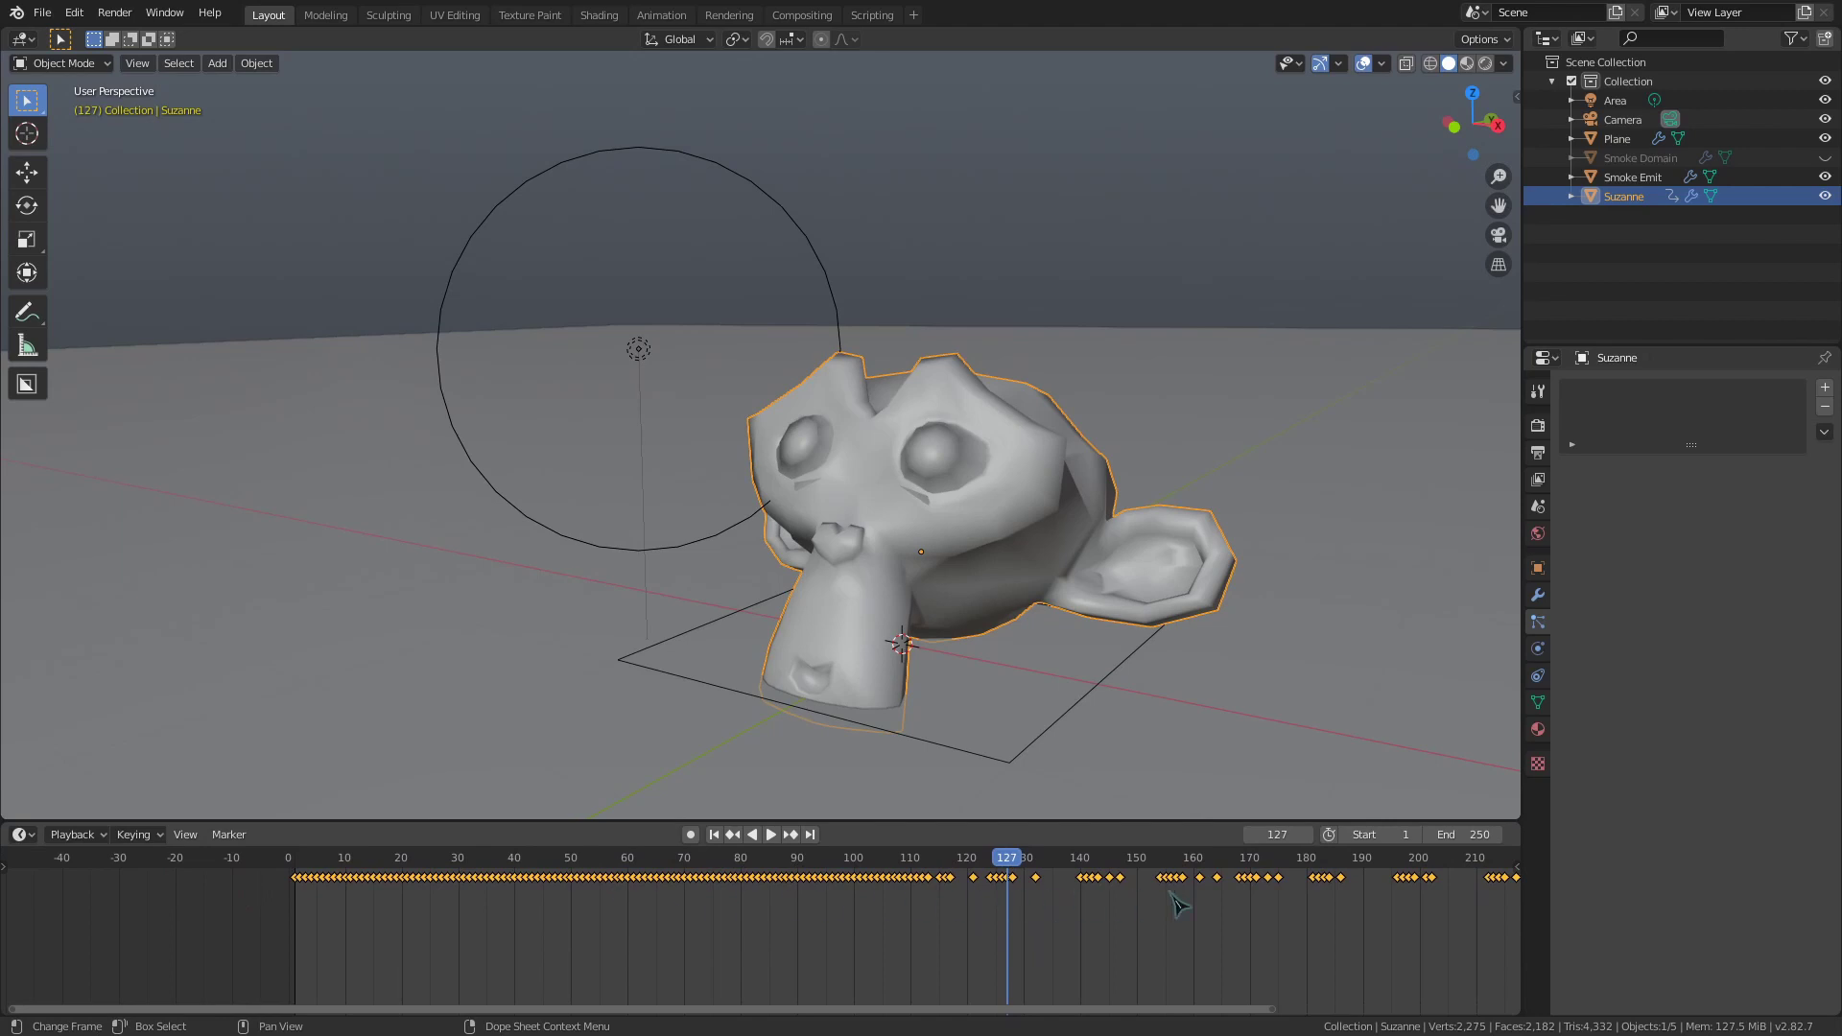
left_click(1538, 648)
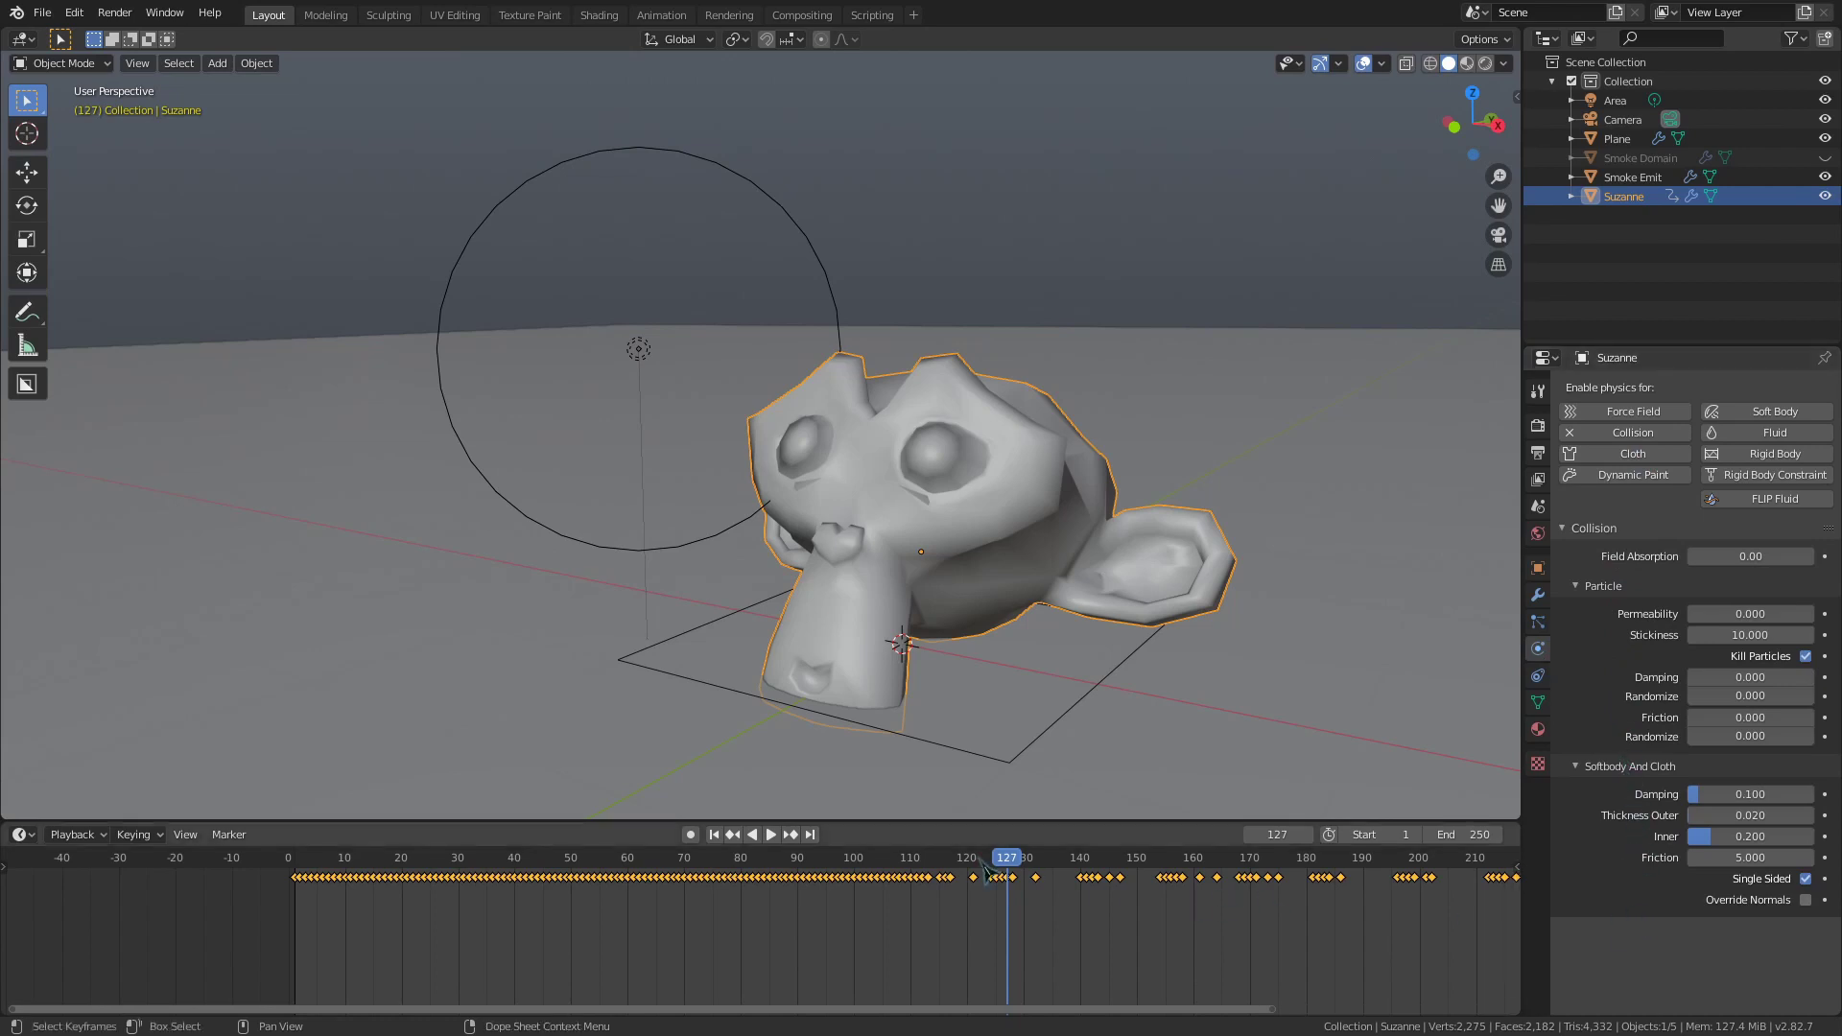
left_click_drag(888, 875, 311, 890)
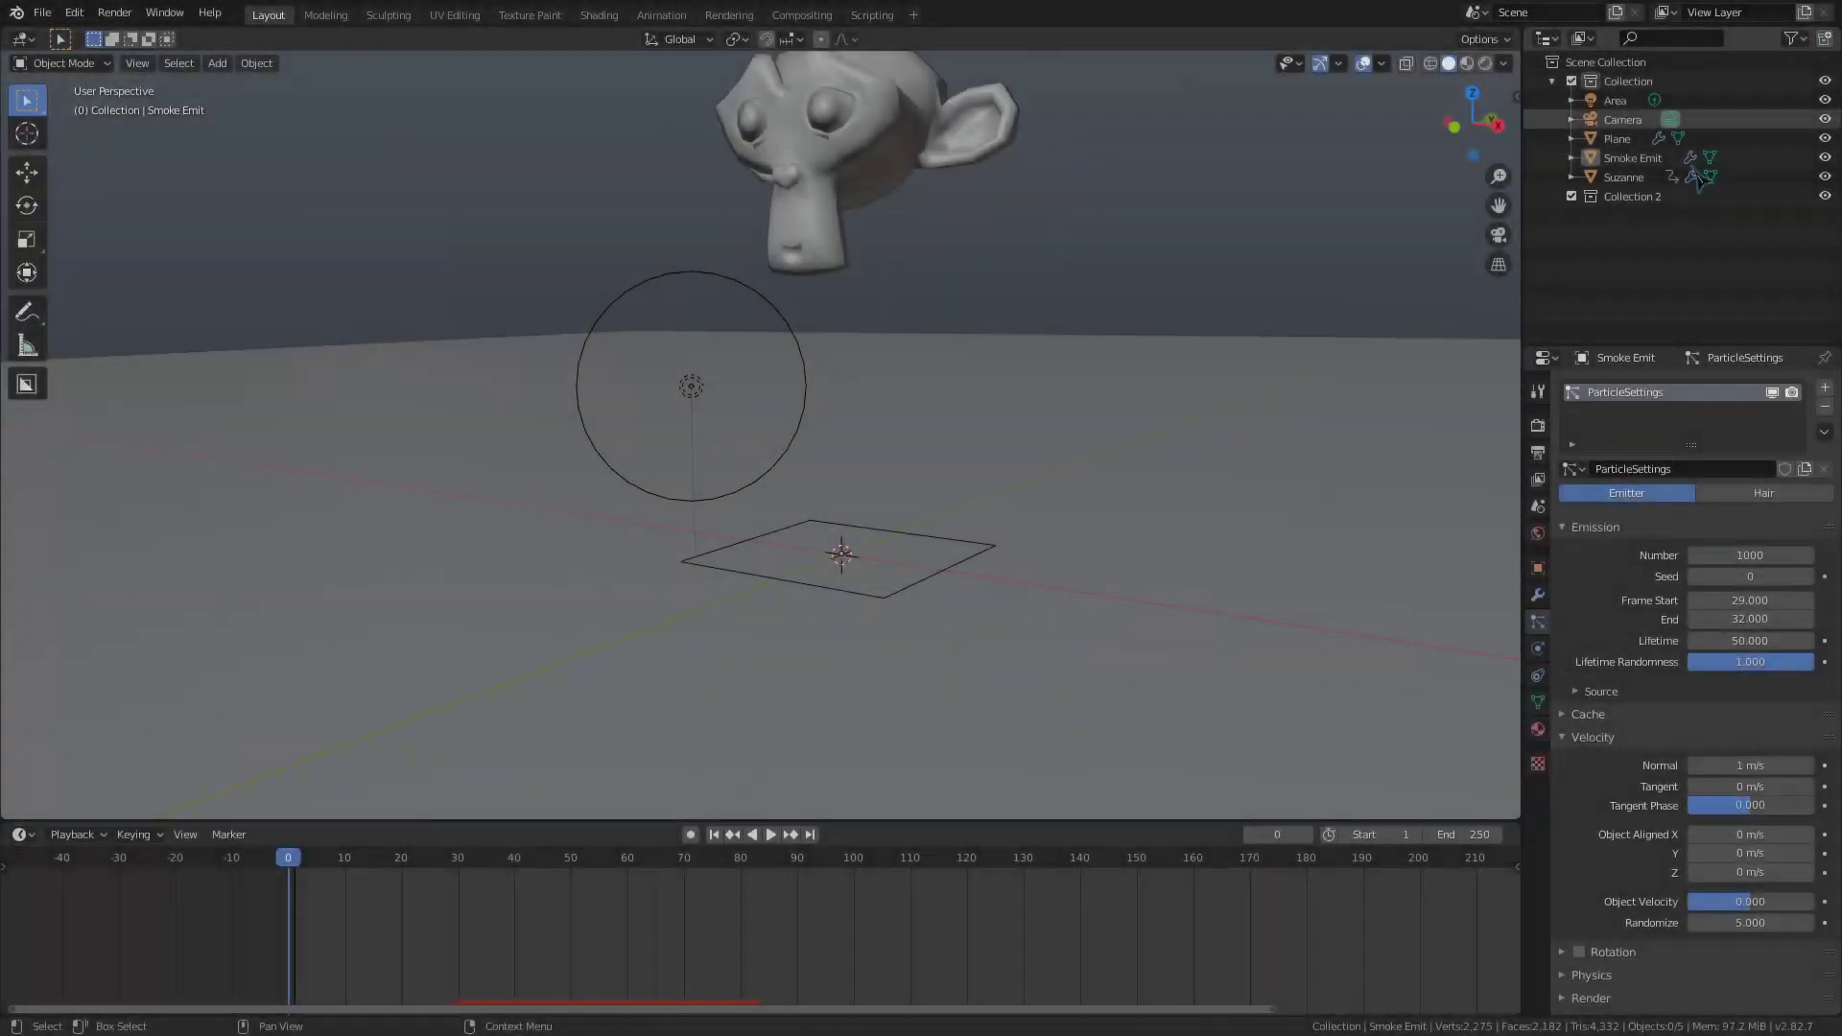
- Name the new collection Particle Rubble and render the Smoke Emit particles as instances of that collection
double_click(1635, 197)
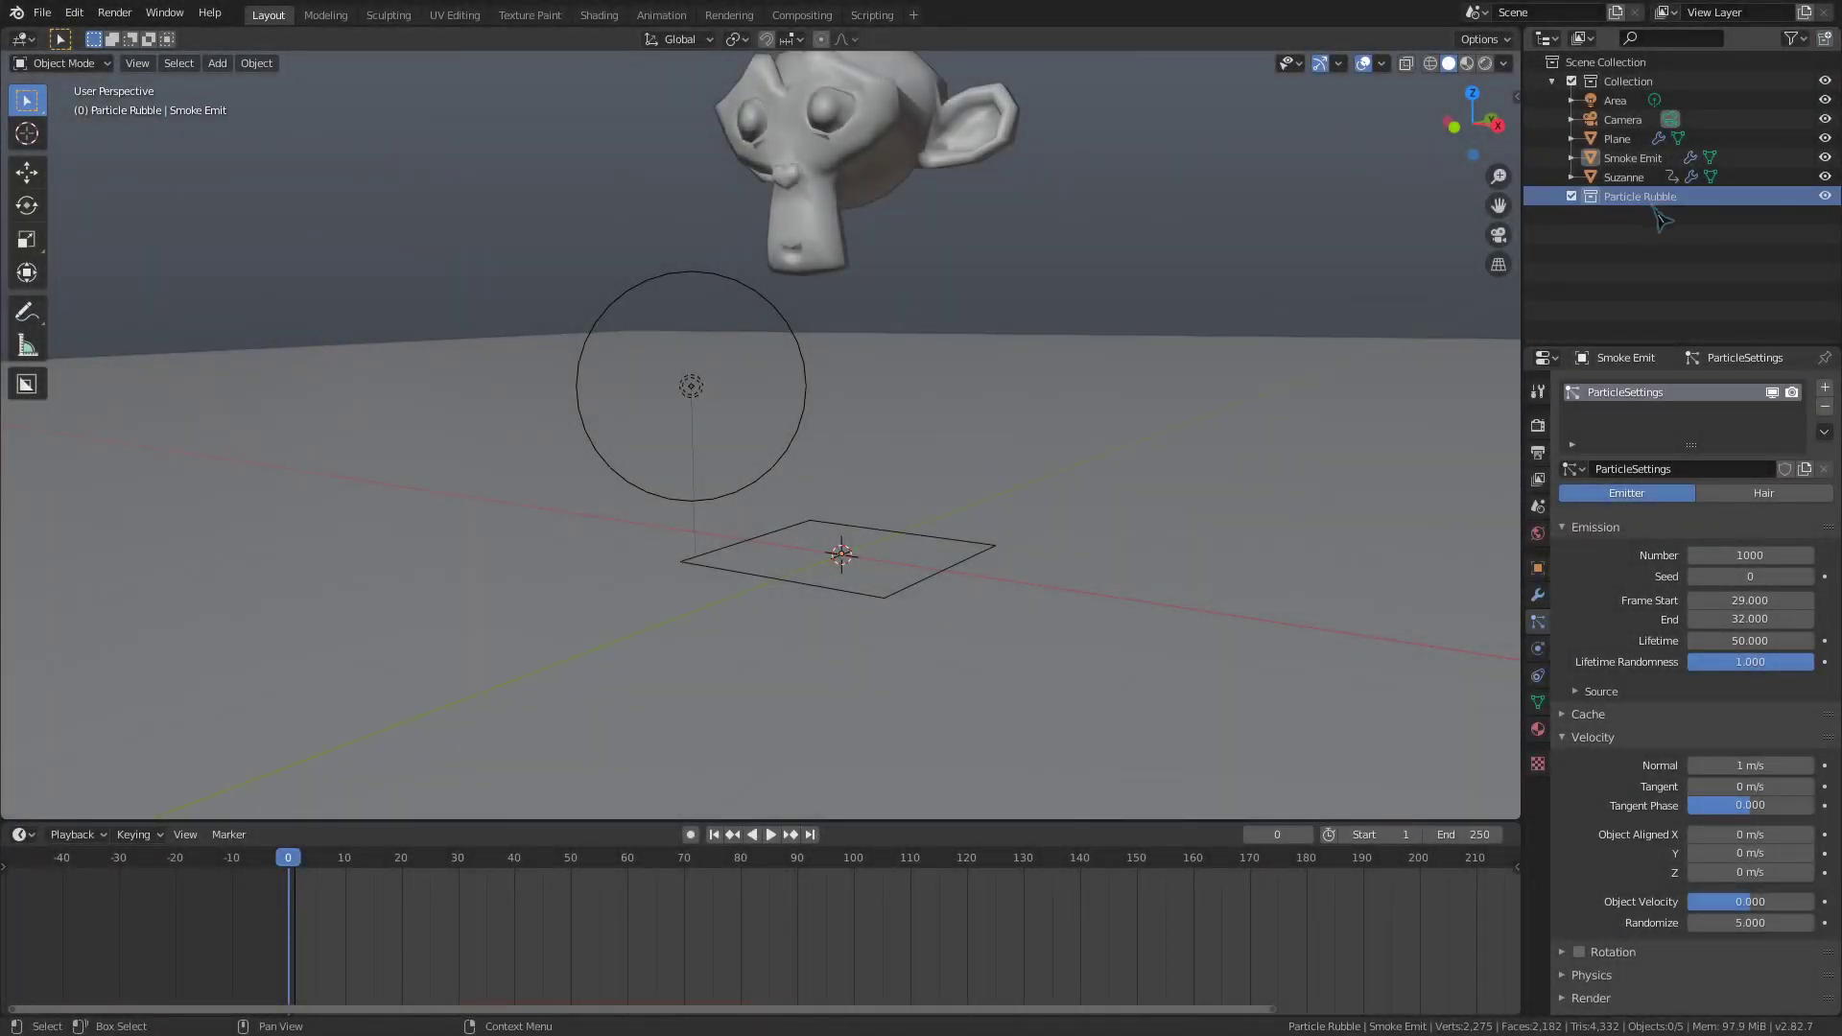
scroll(1617, 730, "down", 2)
left_click(1629, 846)
scroll(1643, 842, "down", 3)
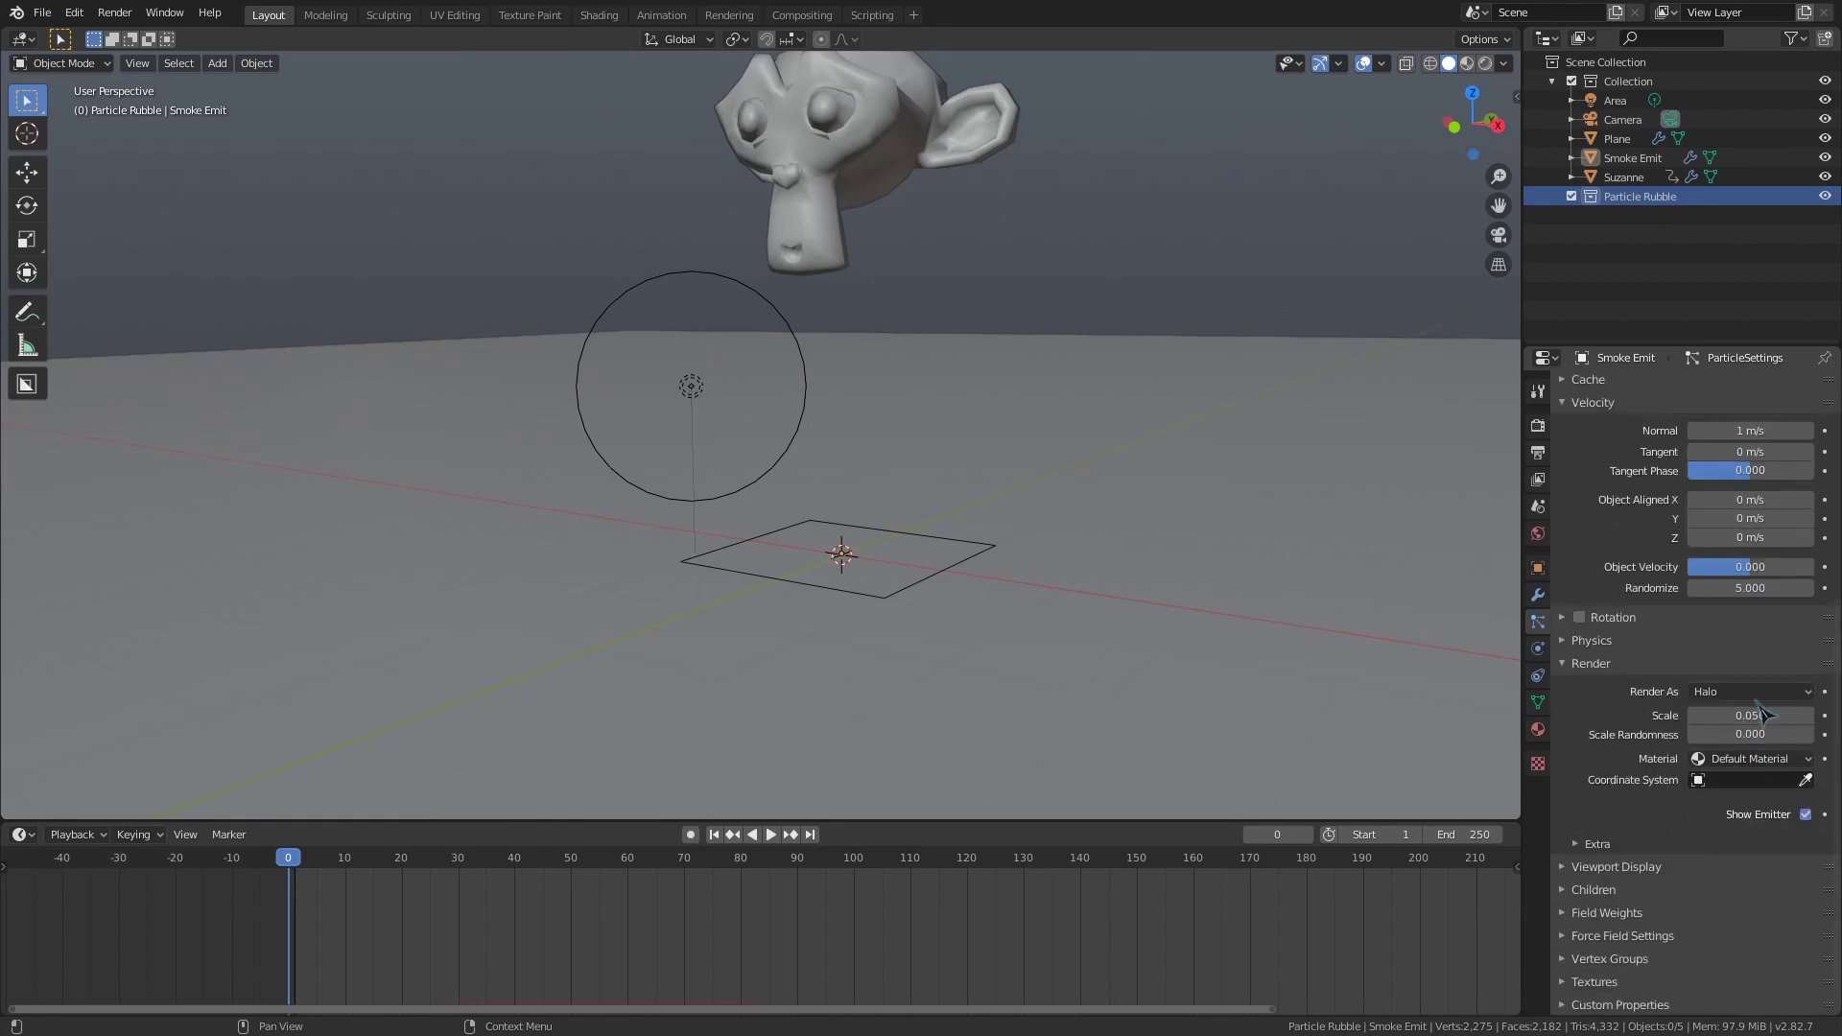
left_click(1751, 692)
left_click(1747, 808)
left_click(1748, 833)
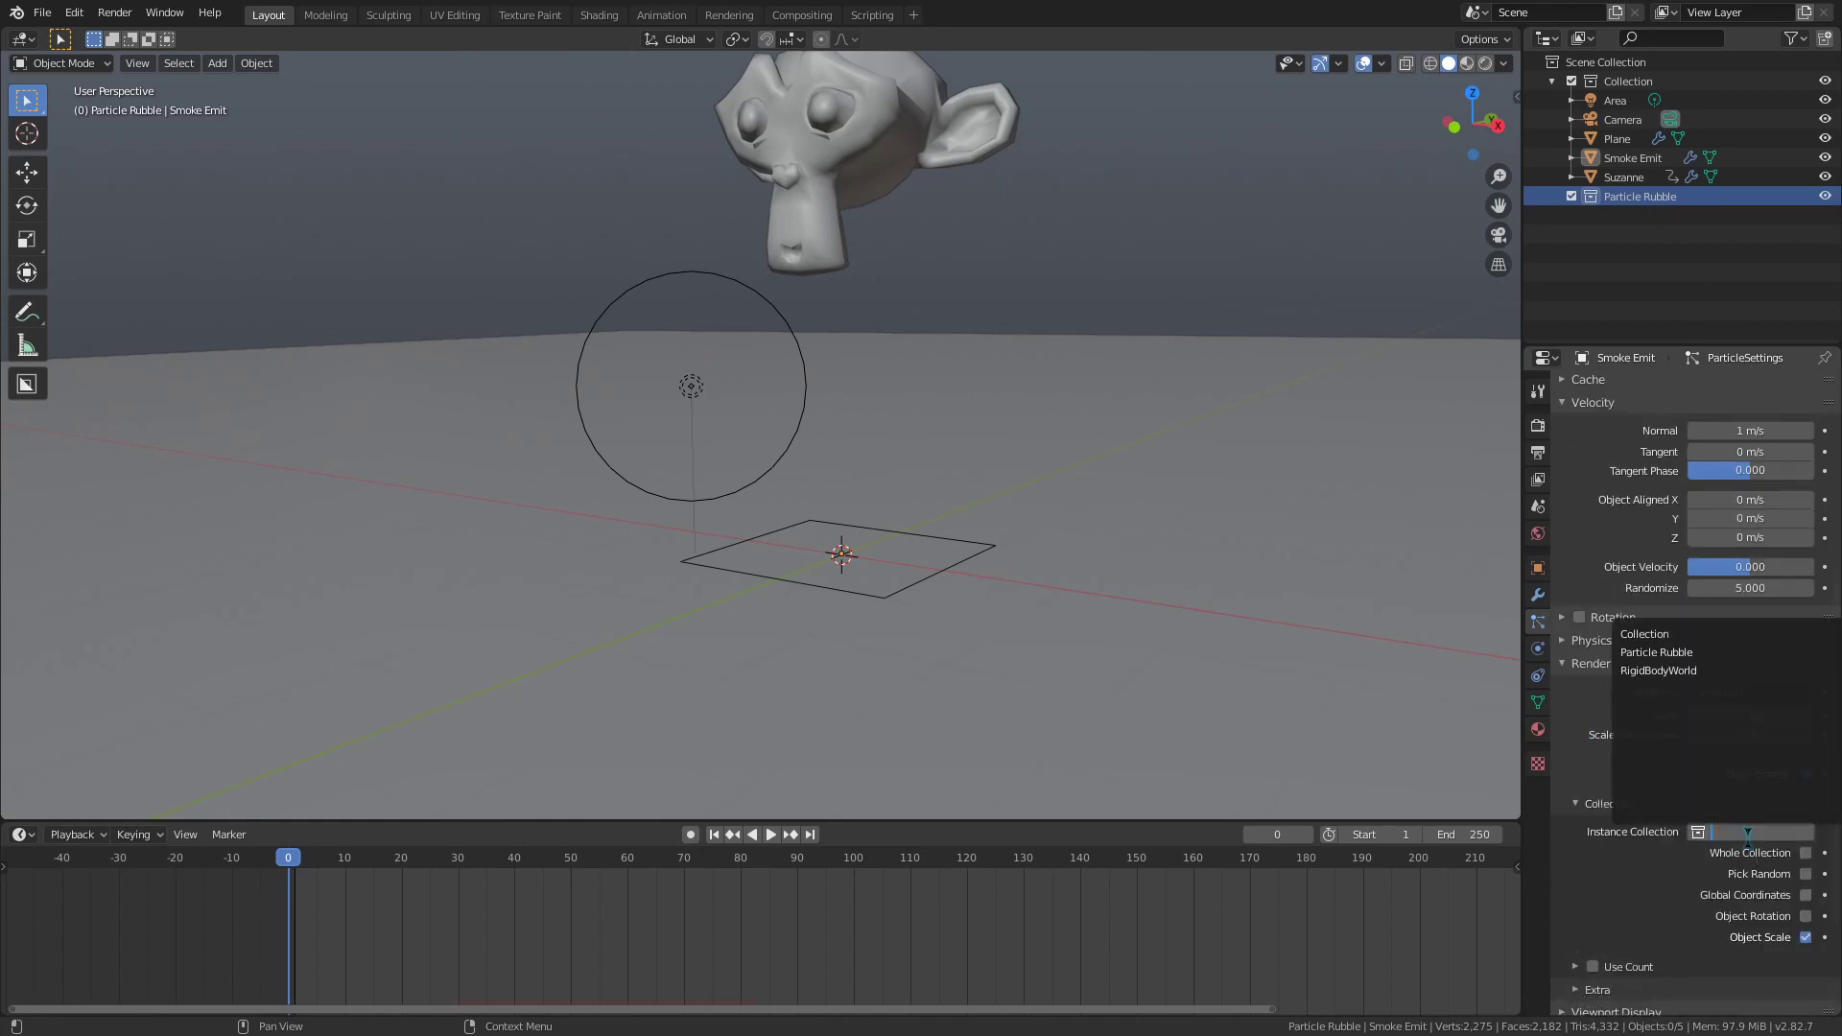
left_click(1669, 653)
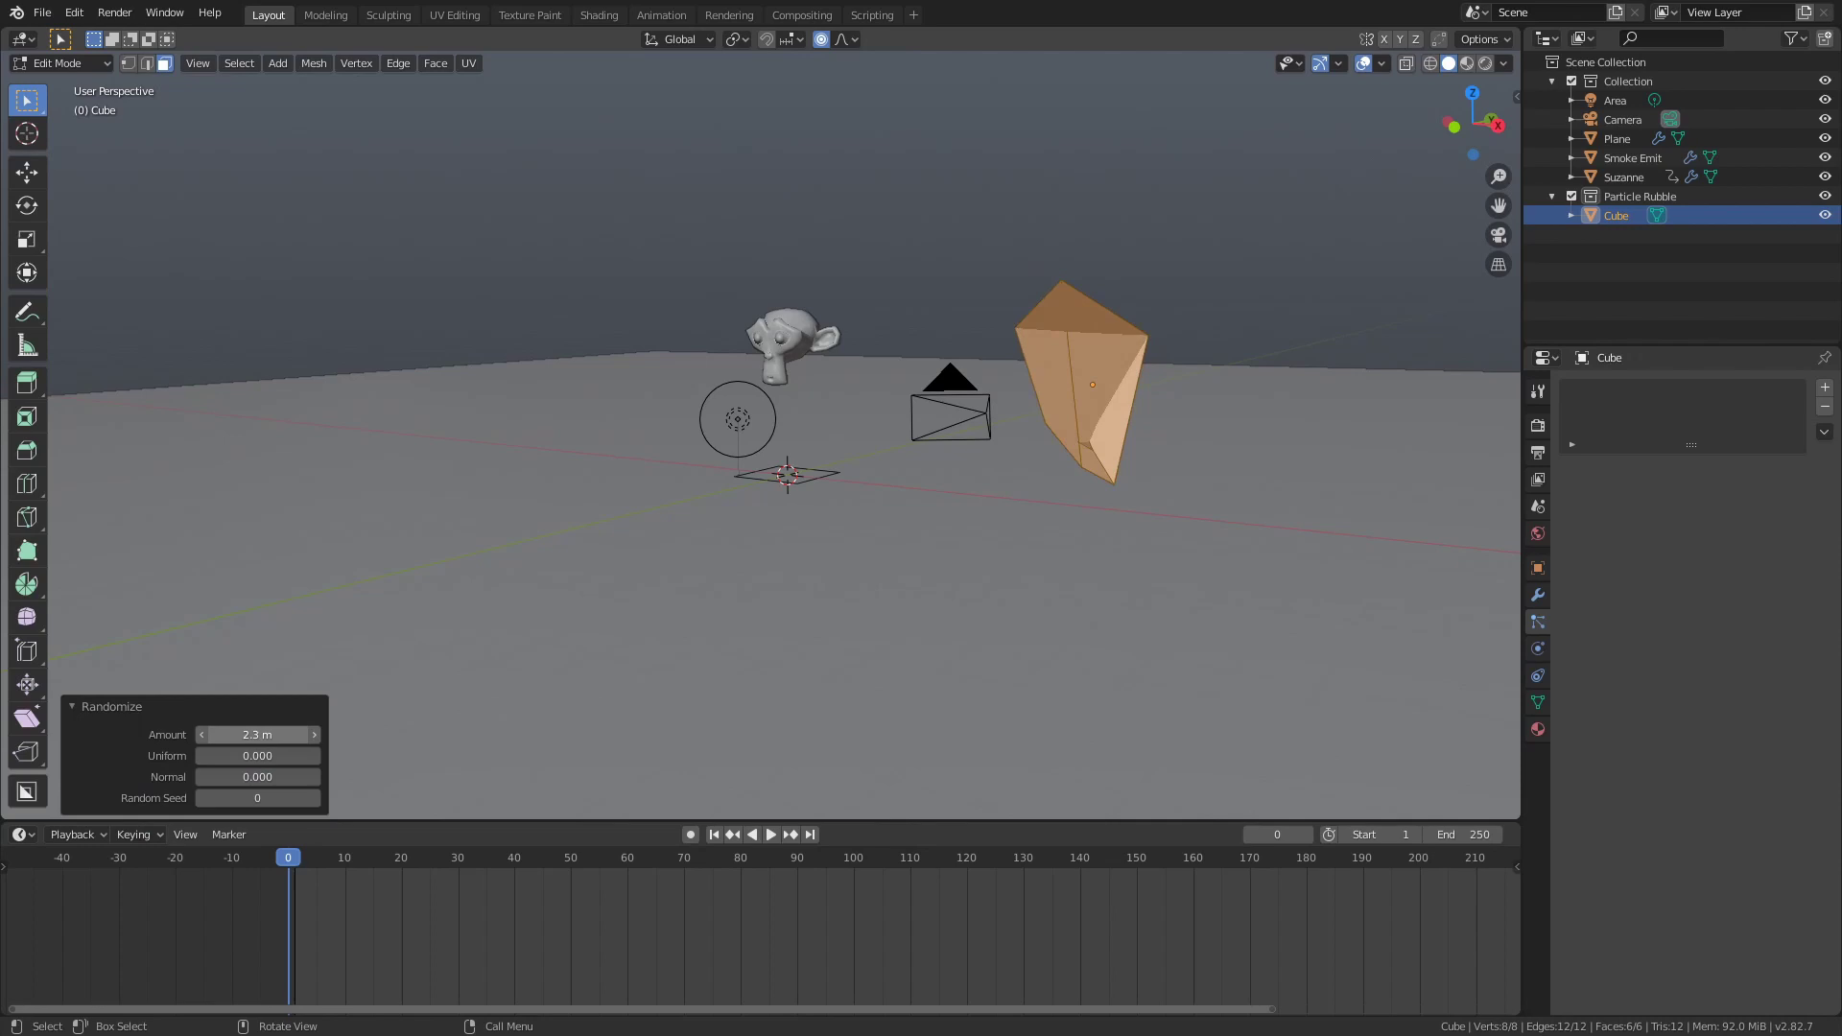
- Randomize the rubble cube's vertices and review the rubble particle burst around the monkey head, returning to frame 0
left_click_drag(257, 734, 288, 733)
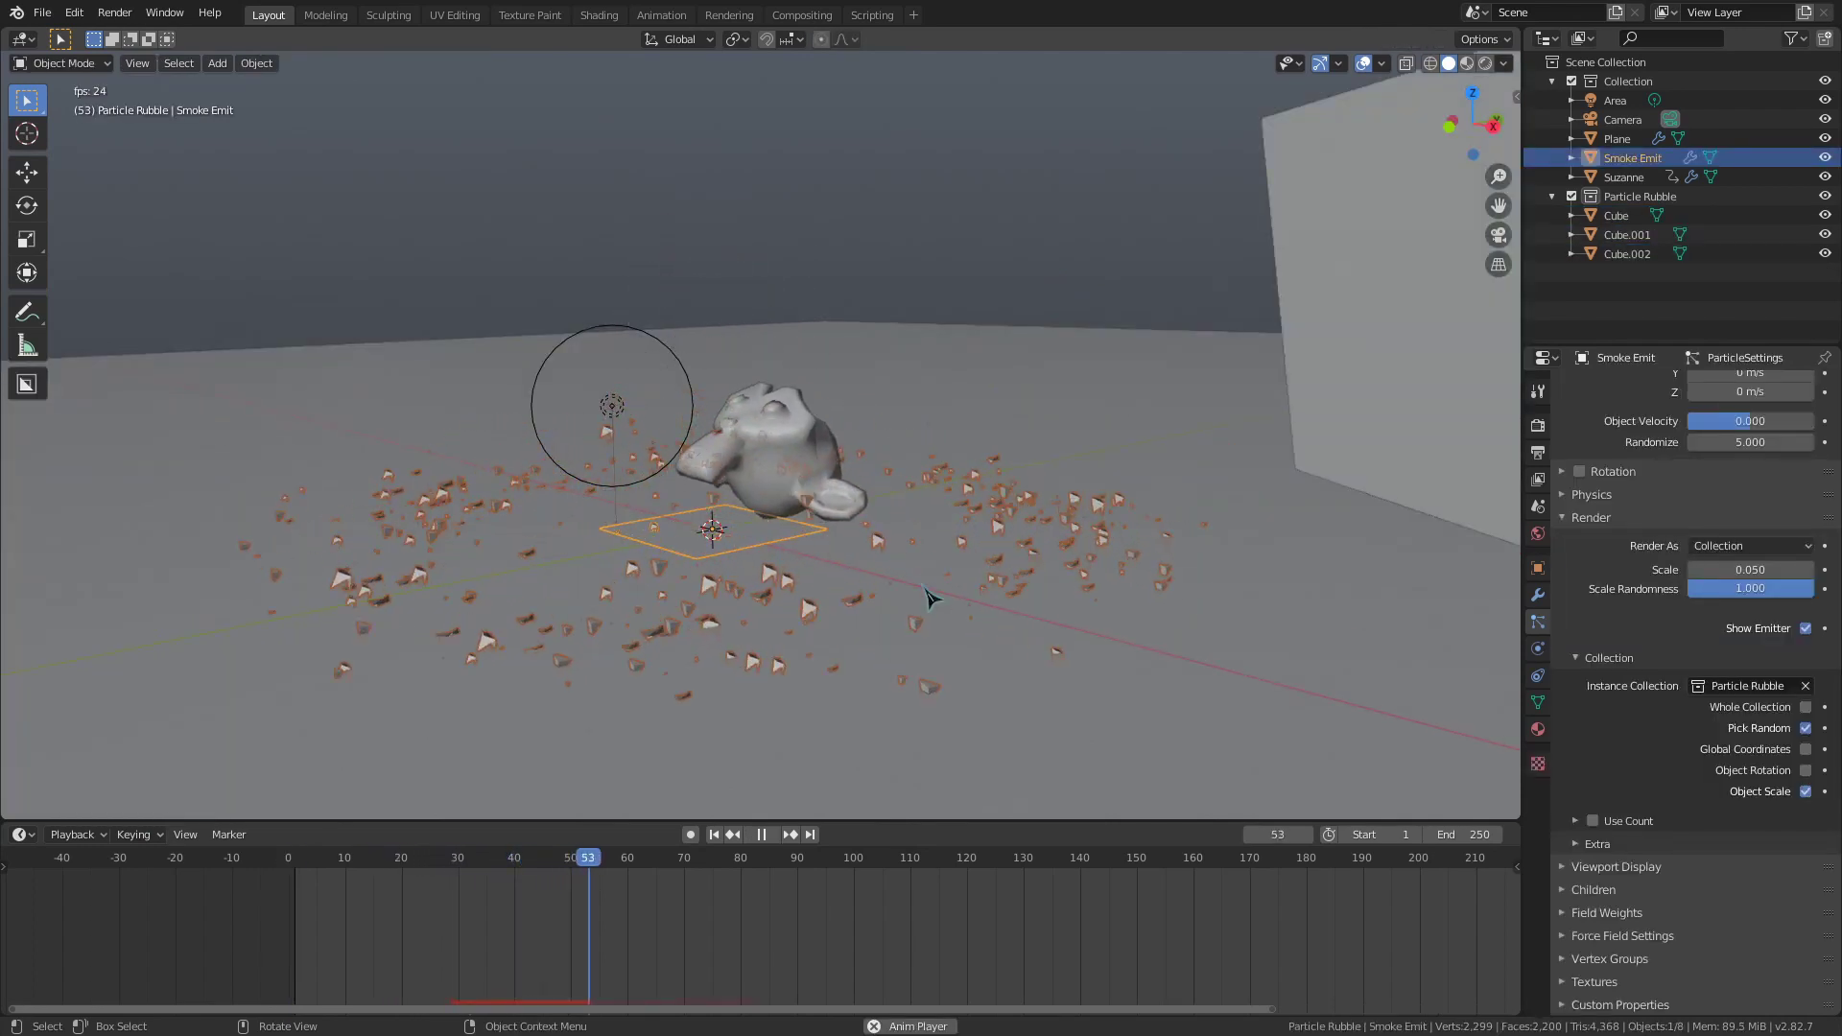
scroll(916, 585, "up", 3)
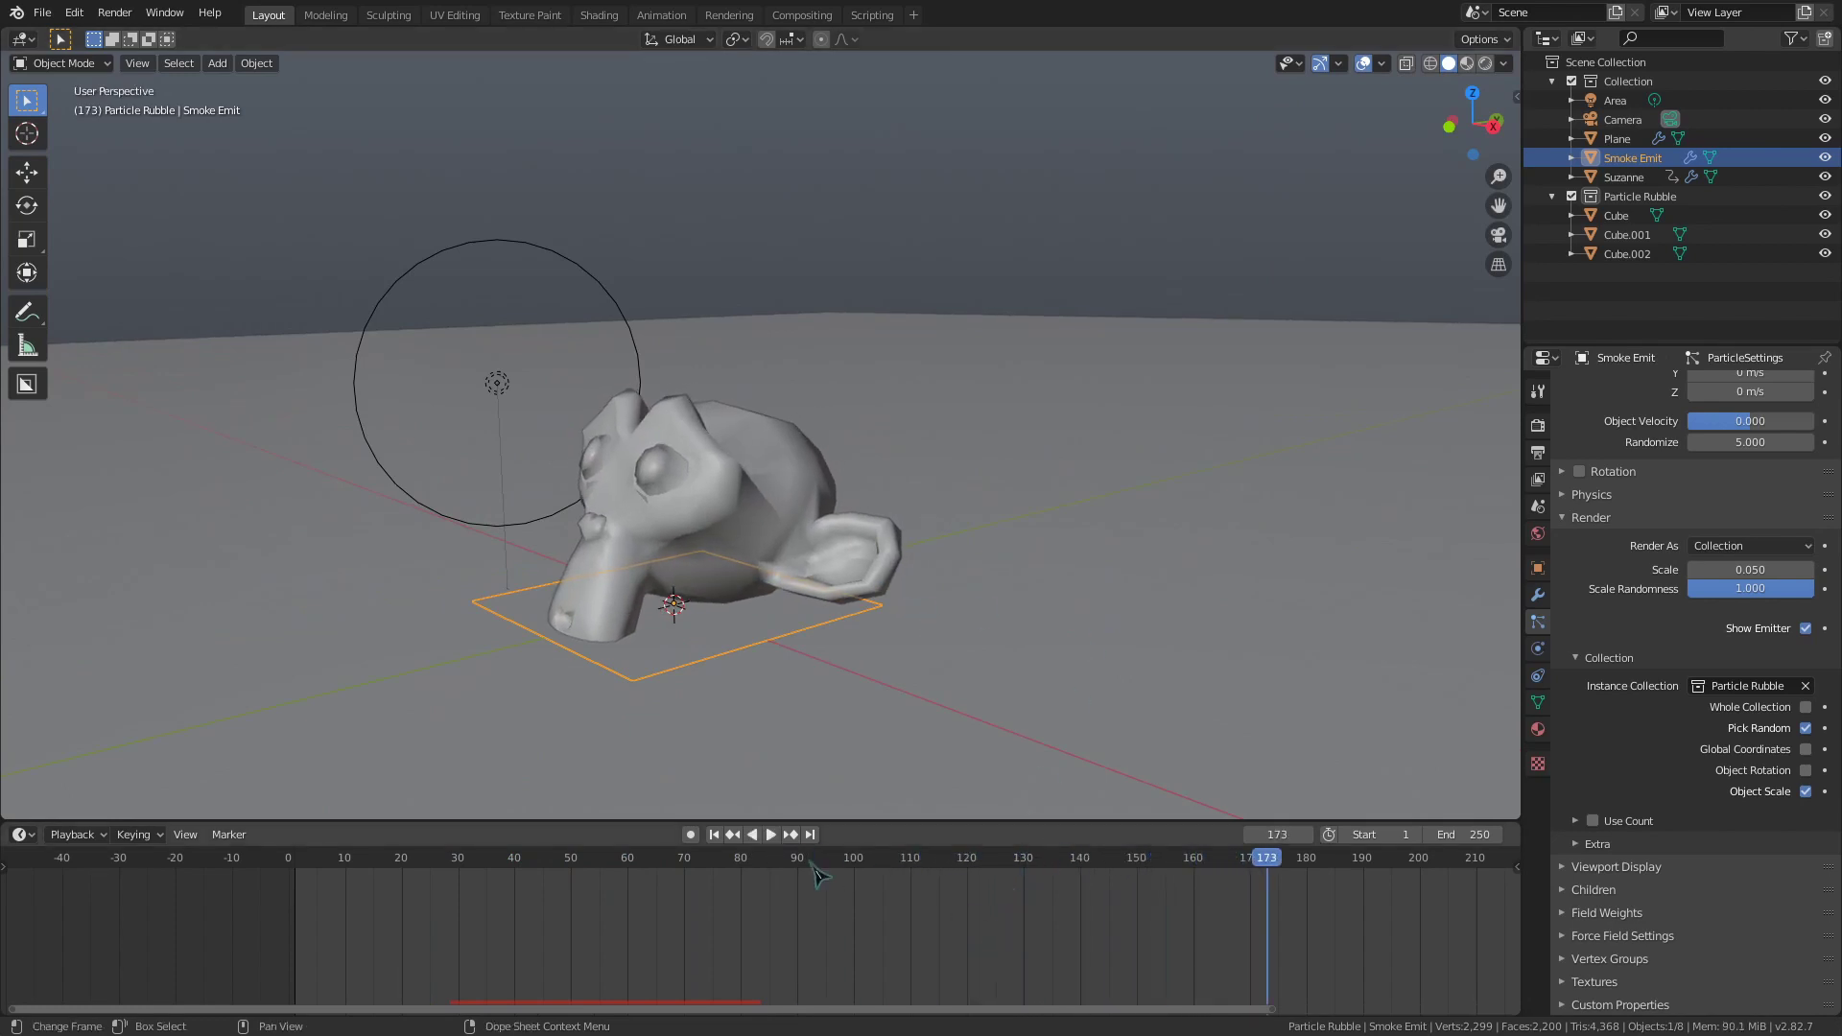
left_click_drag(816, 875, 288, 875)
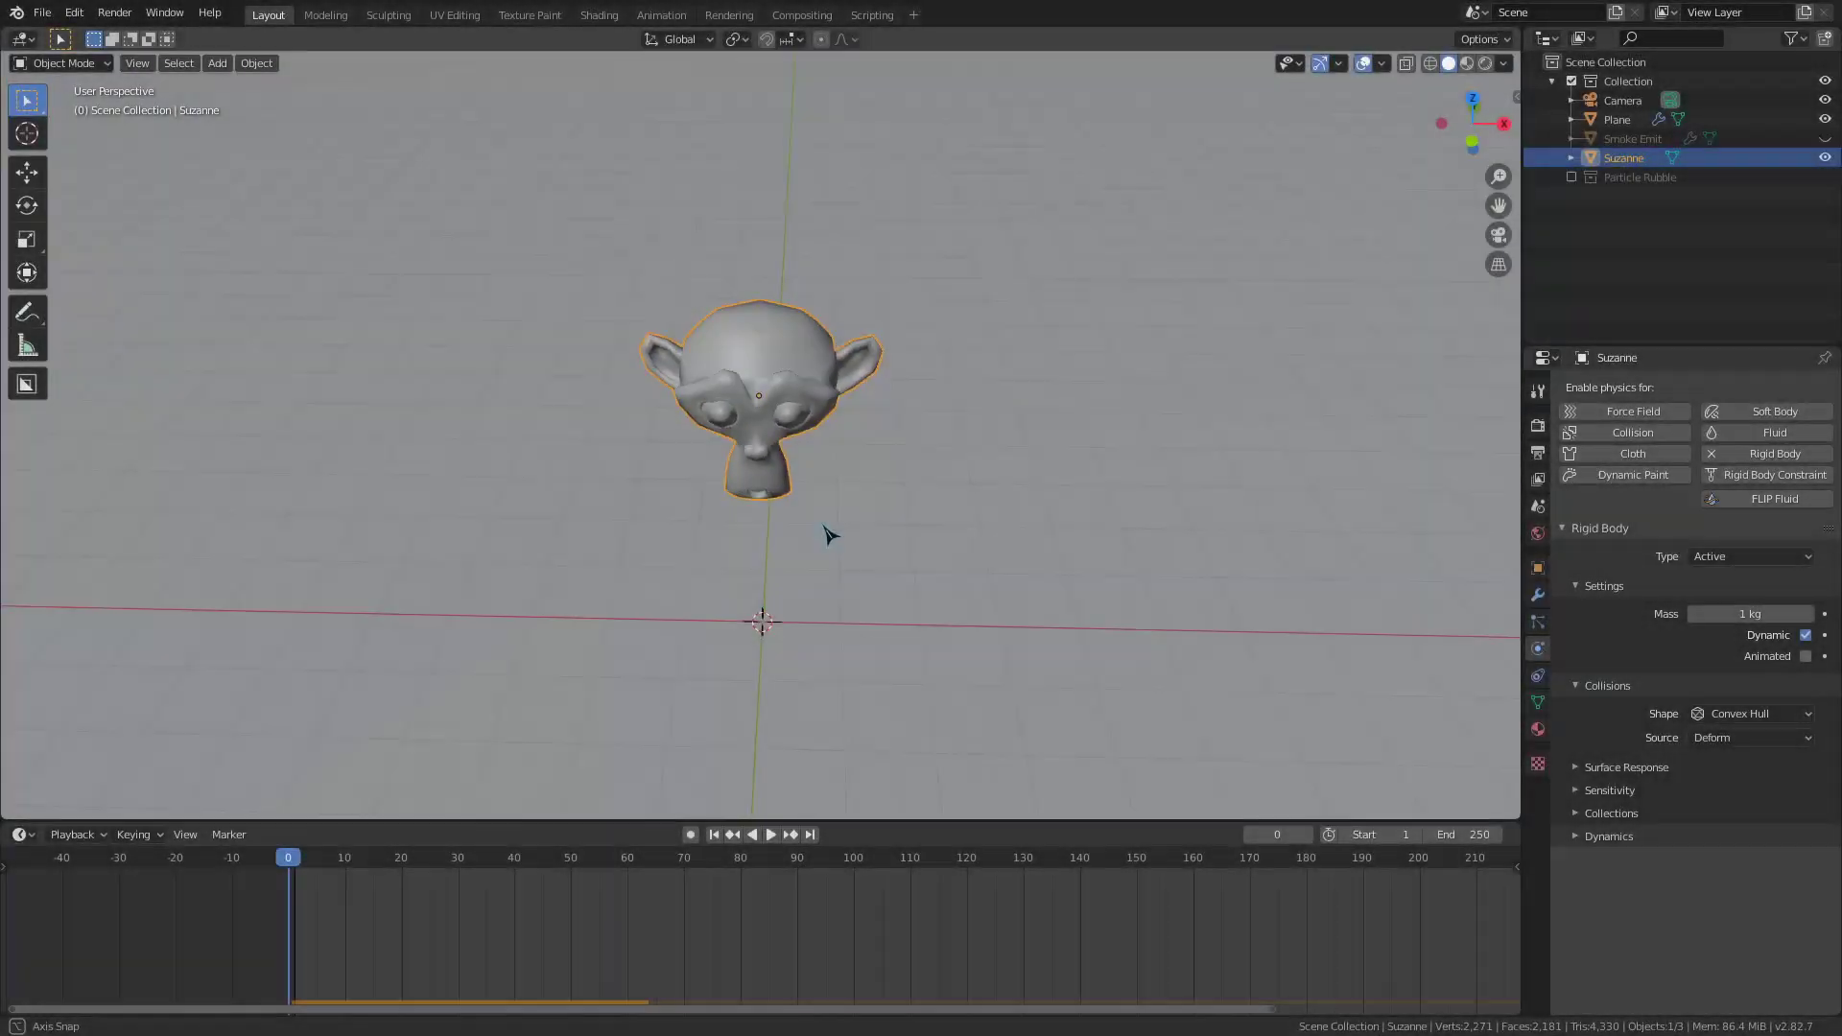
- Move the monkey head's whole mesh off its origin by about -0.73 m in X, -0.04 m in Y and -0.37 m in Z
middle_click_drag(831, 534, 892, 626)
key("Tab")
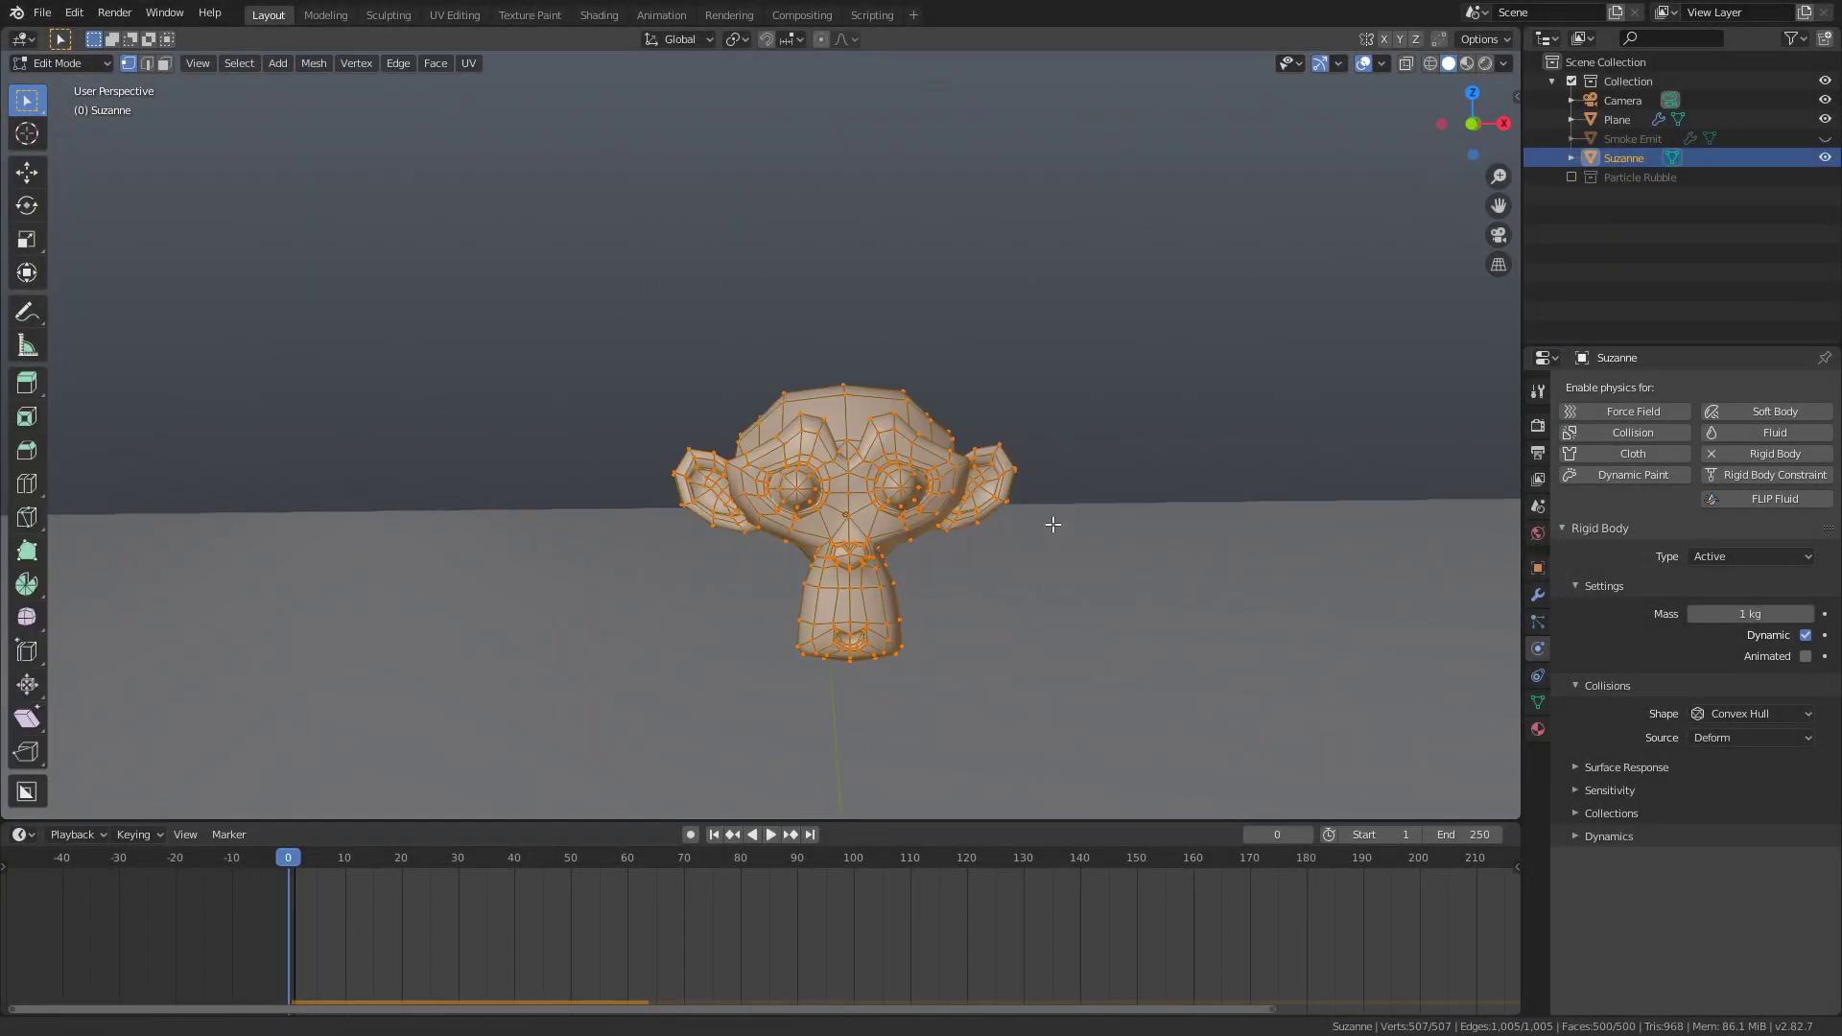
key("g")
left_click(371, 727)
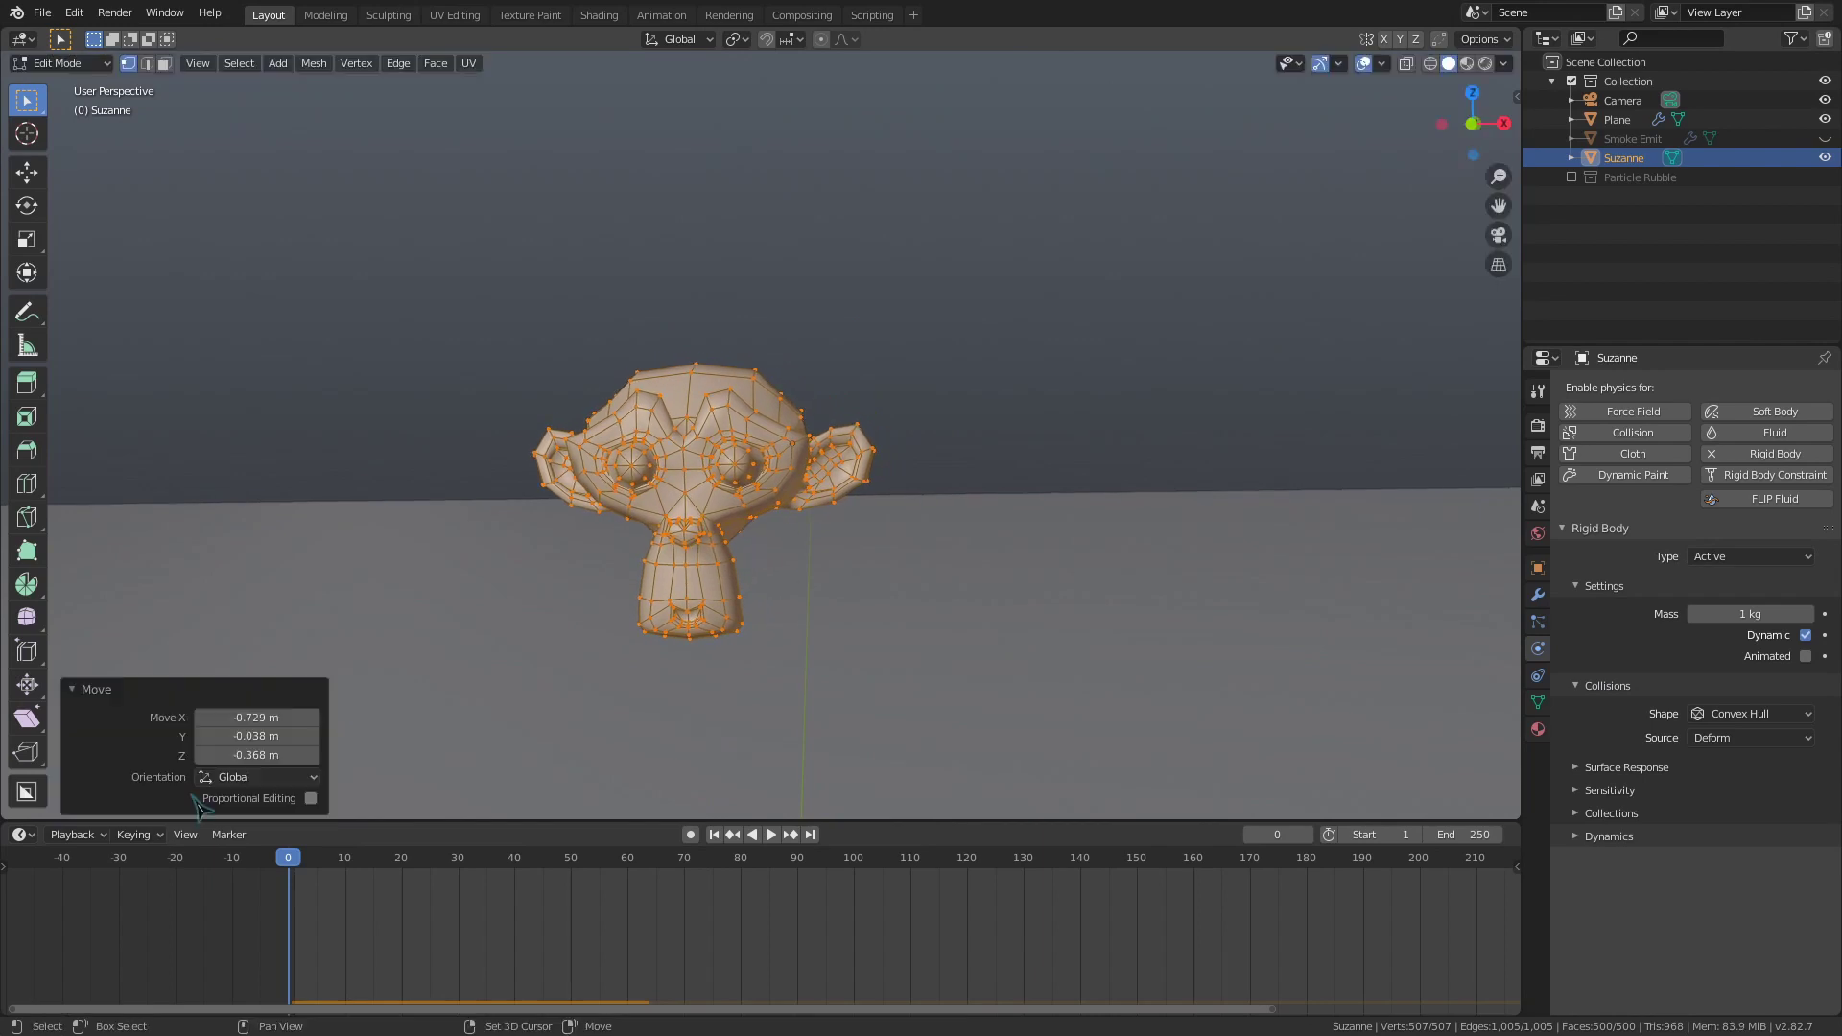
key("Tab")
- Play the fall of the monkey head with the offset origin, watch it from another angle and rewind
key("space")
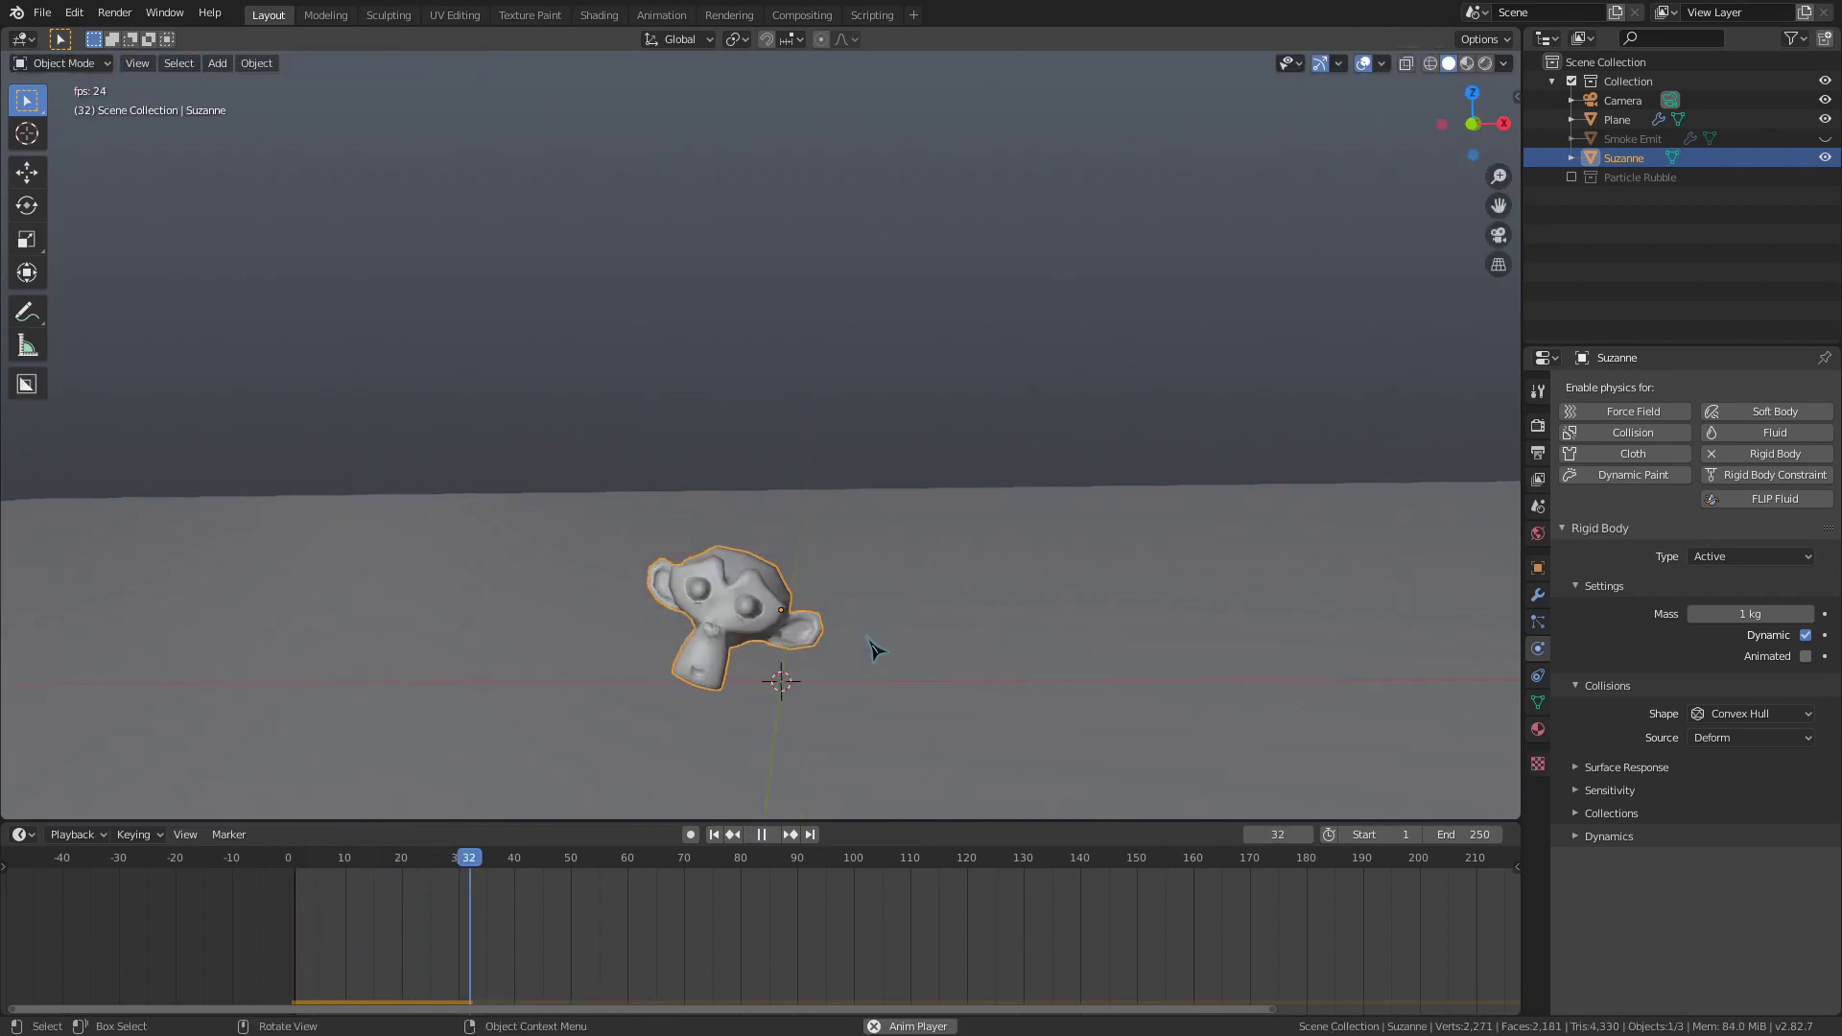
middle_click_drag(872, 650, 825, 670)
key("space")
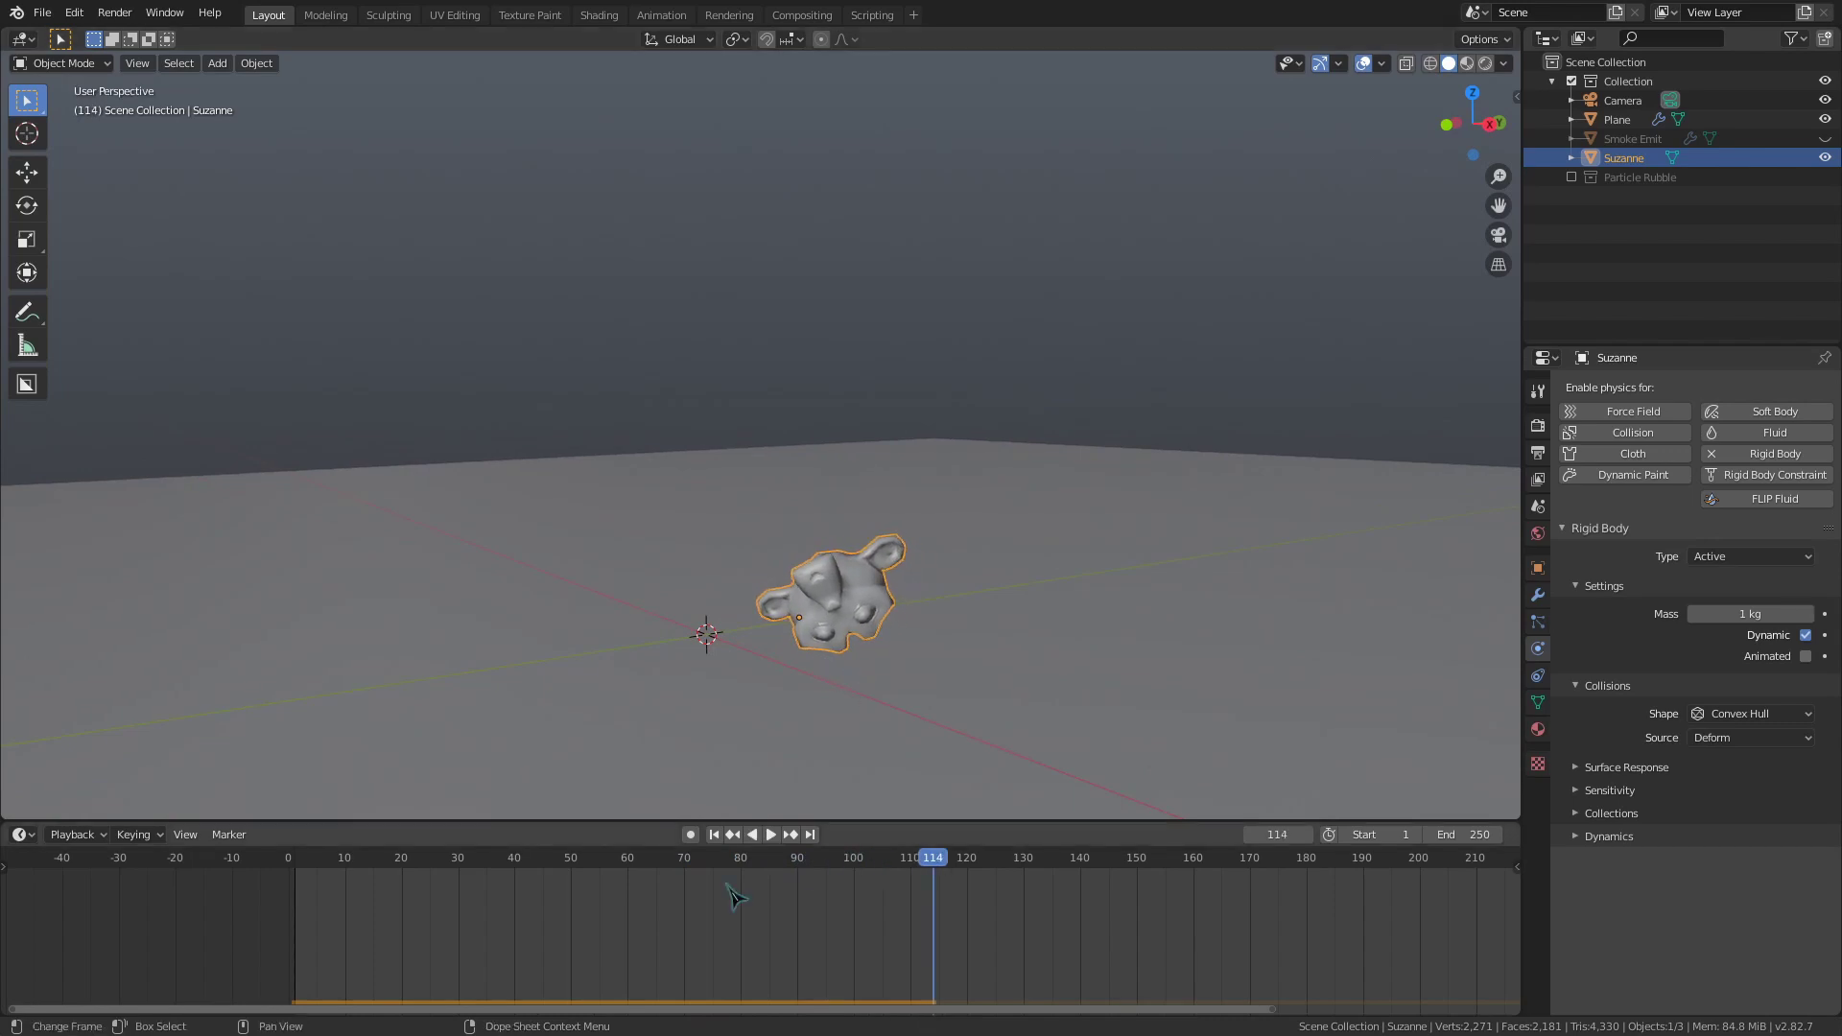
key("shift+Left")
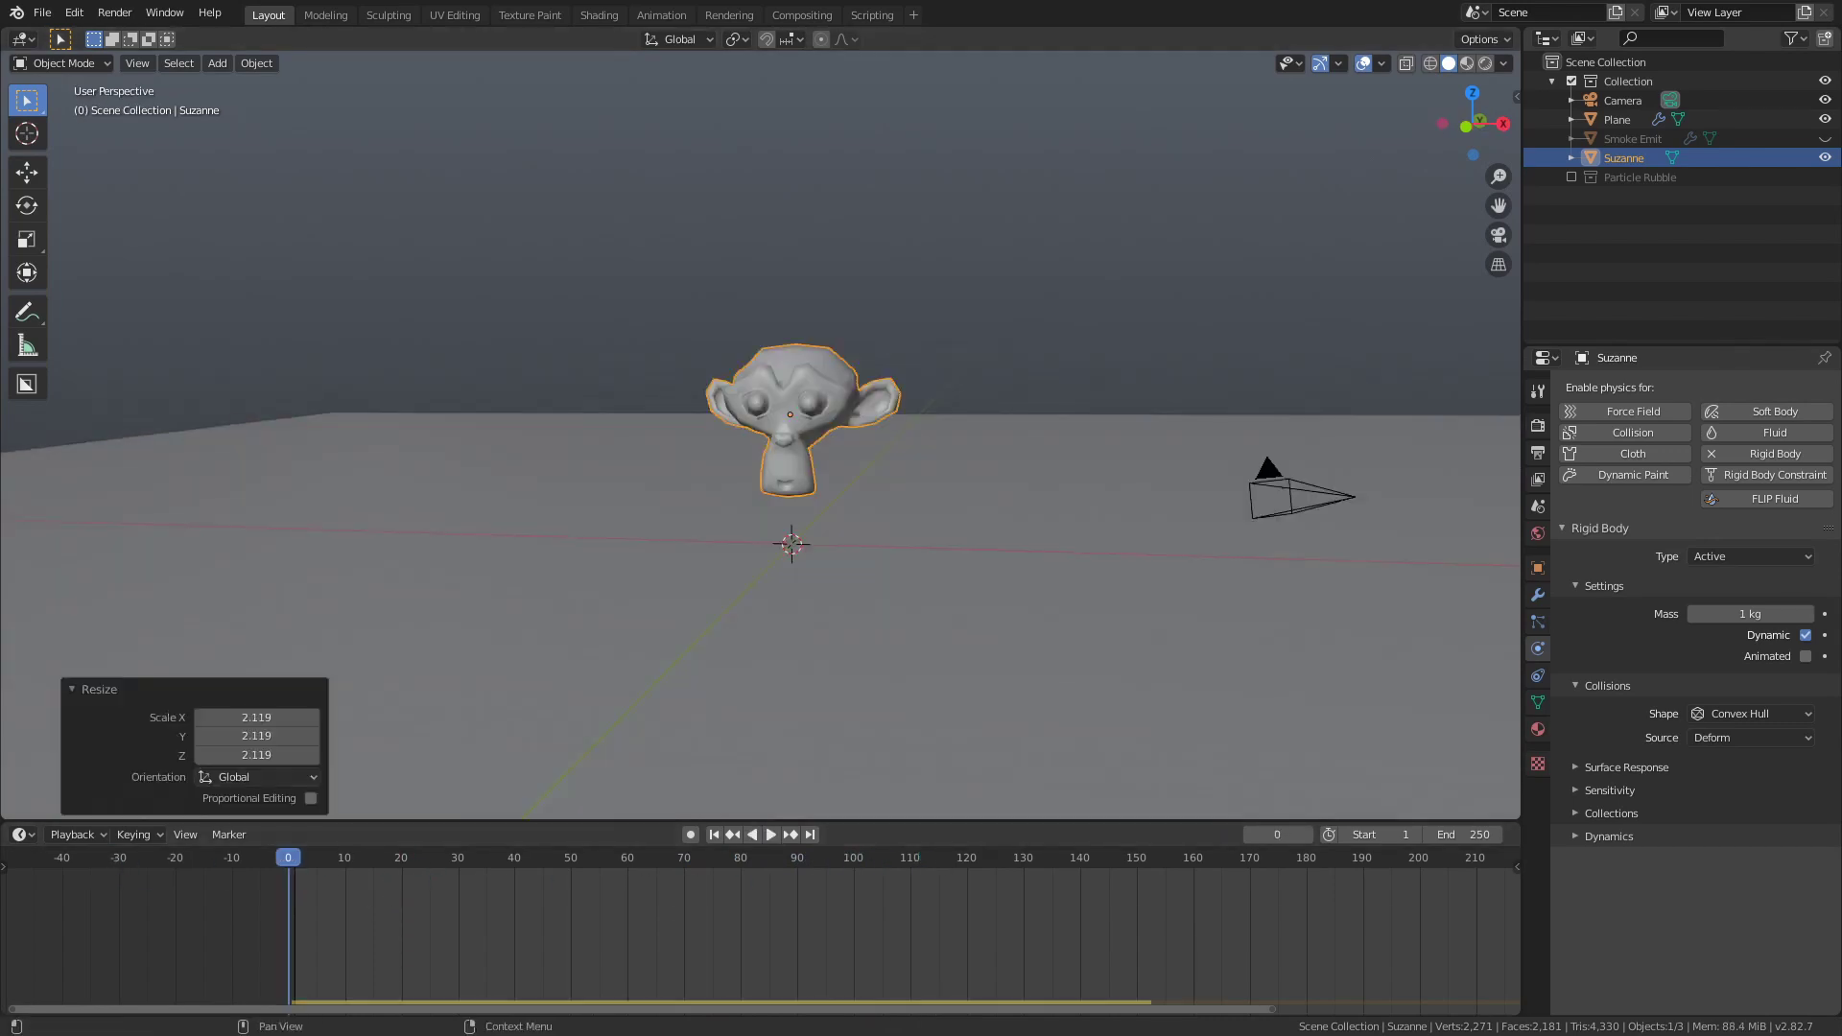
- Enlarge the monkey head by a factor of 2.119 with its scale applied, and play its rigid body fall
scroll(921, 460, "up", 3)
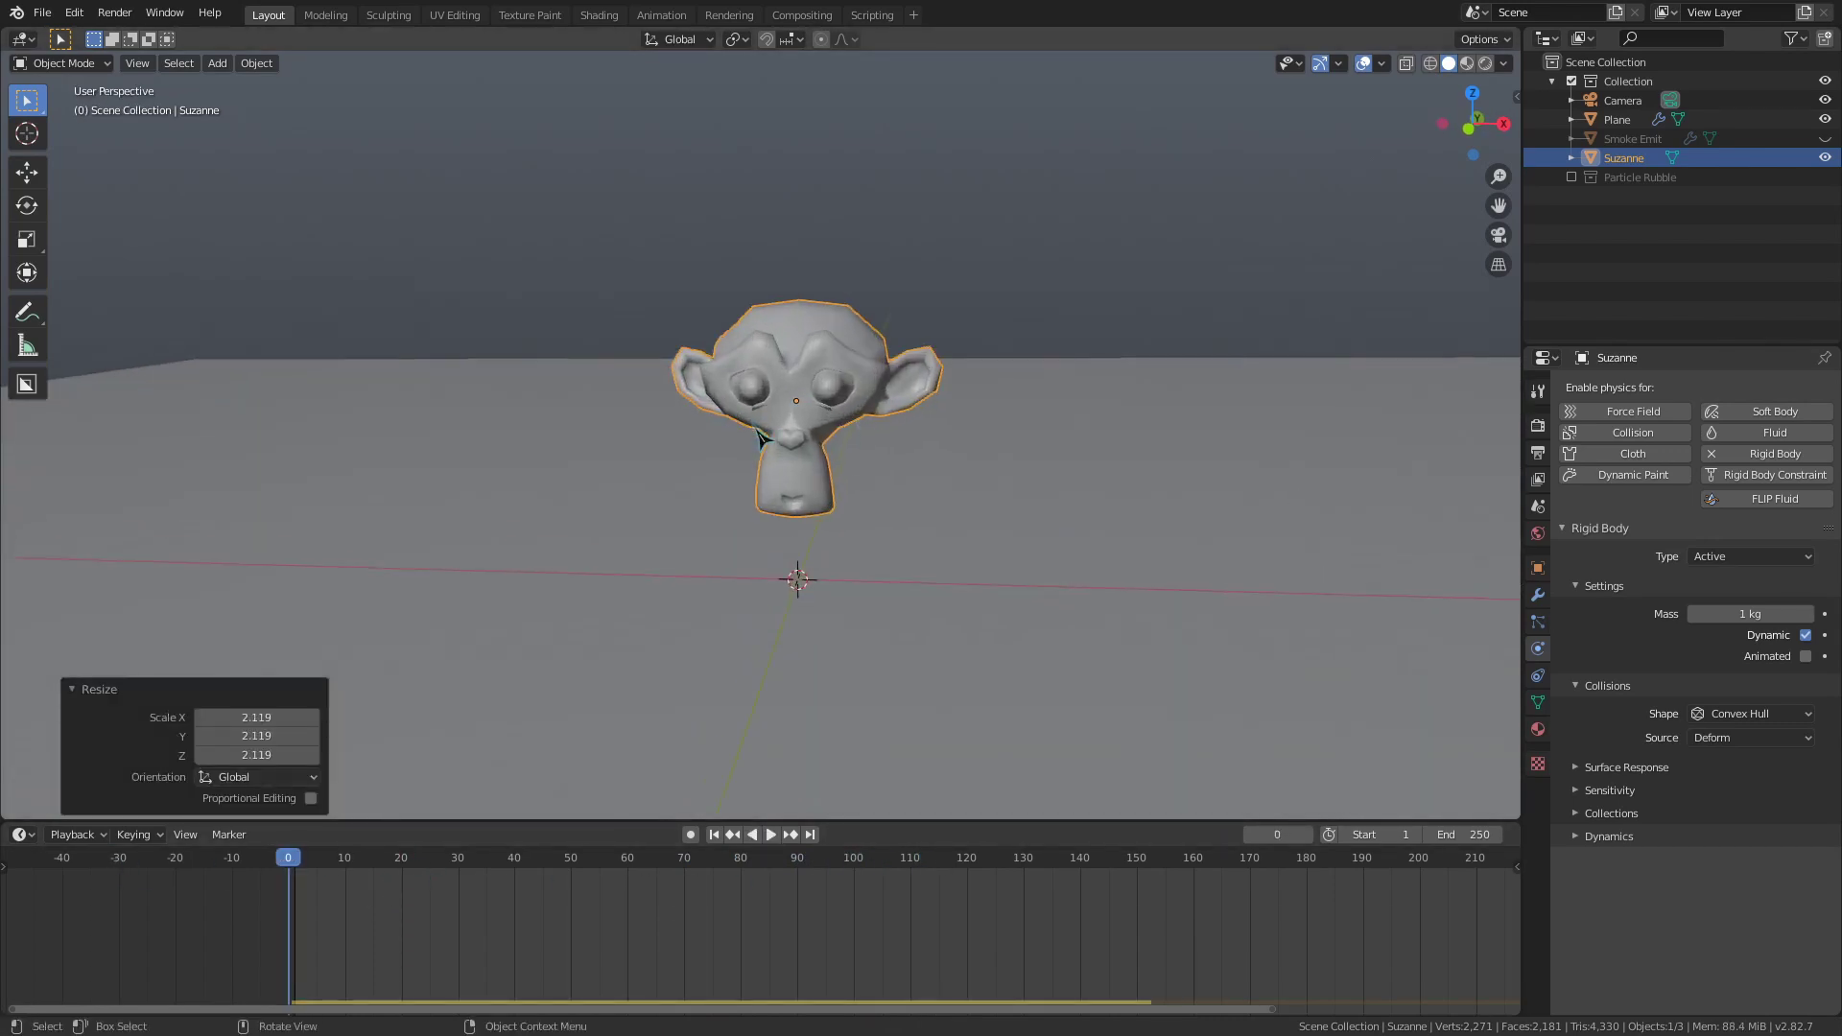
key("ctrl+a")
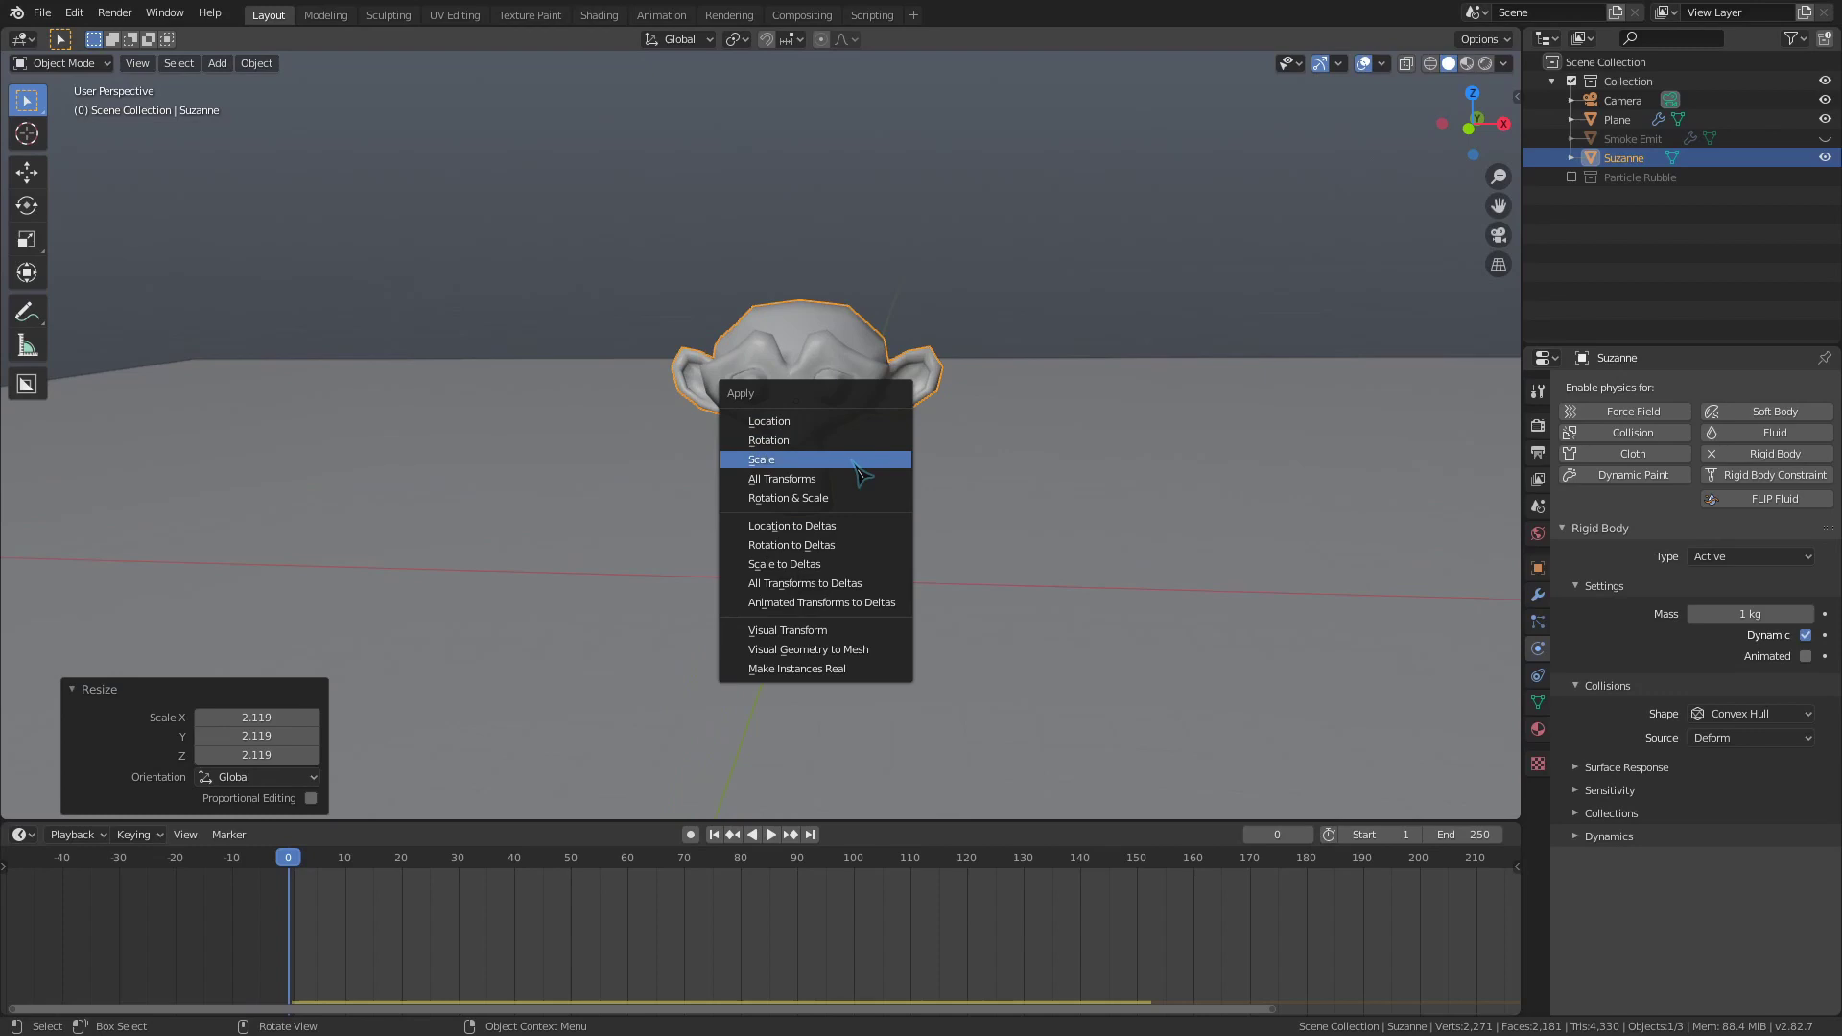
left_click(859, 469)
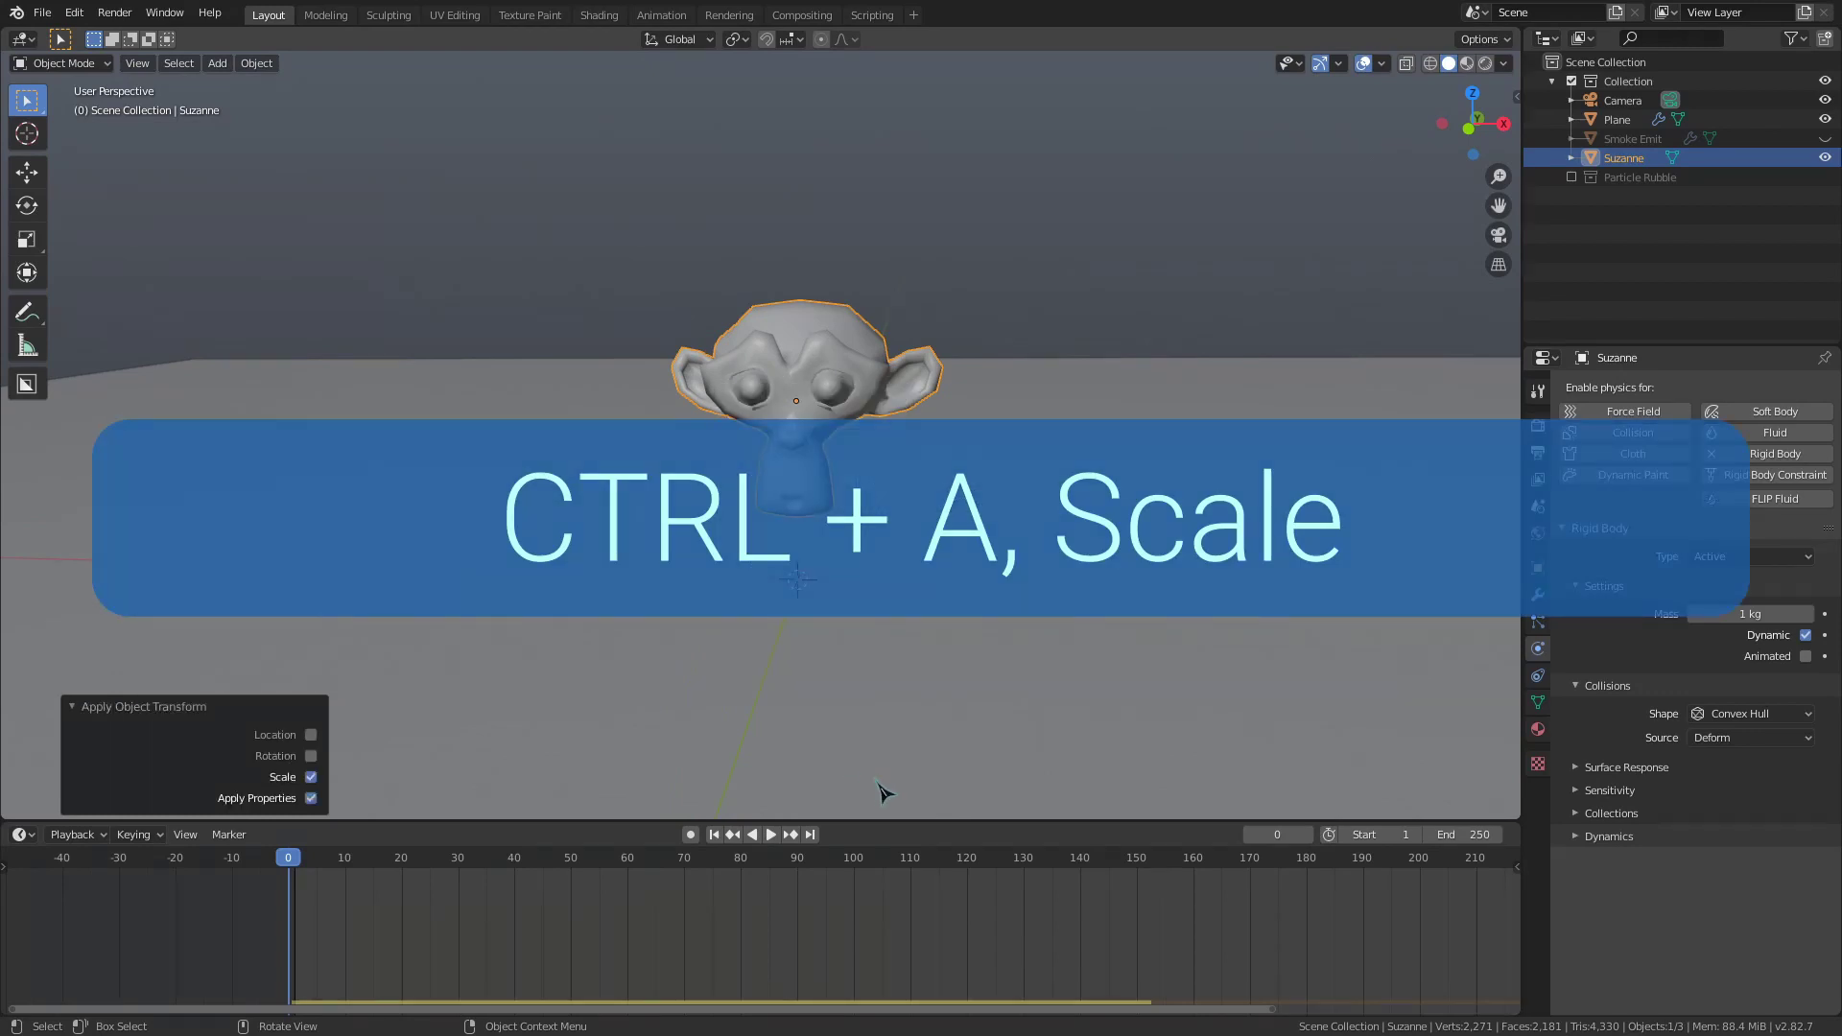
key("space")
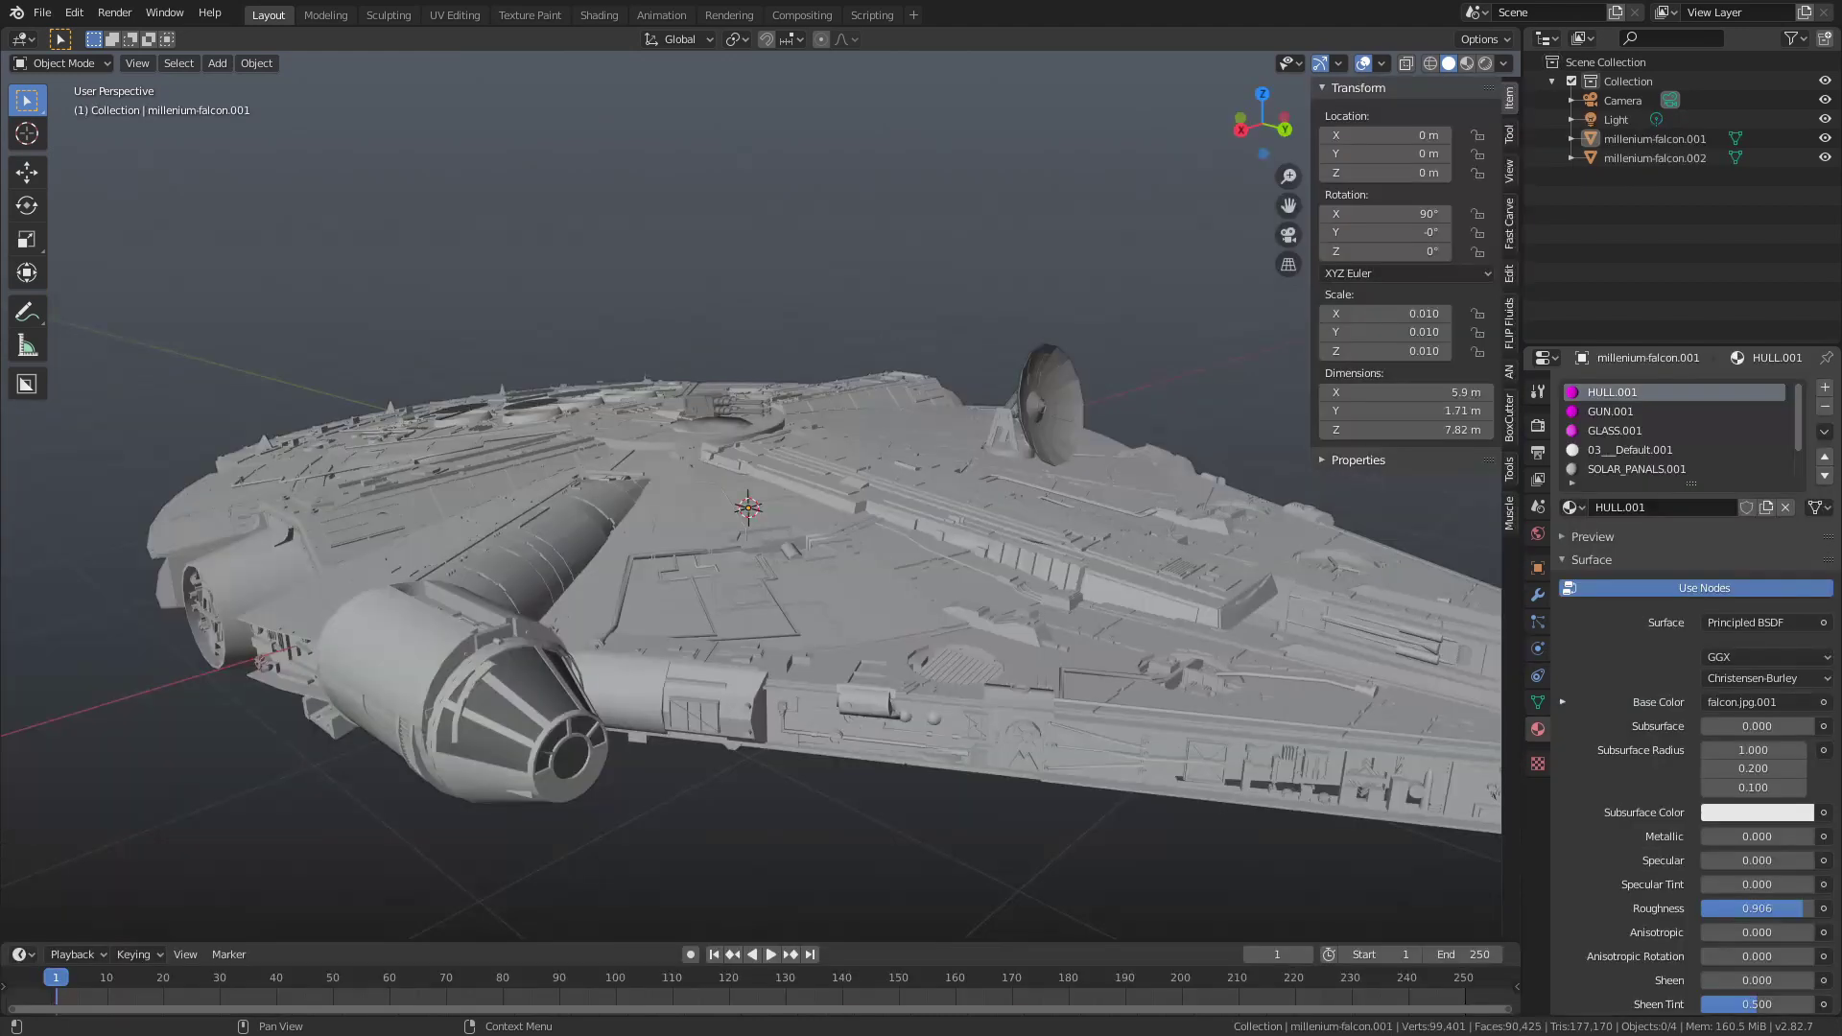
middle_click_drag(1103, 604, 1204, 638)
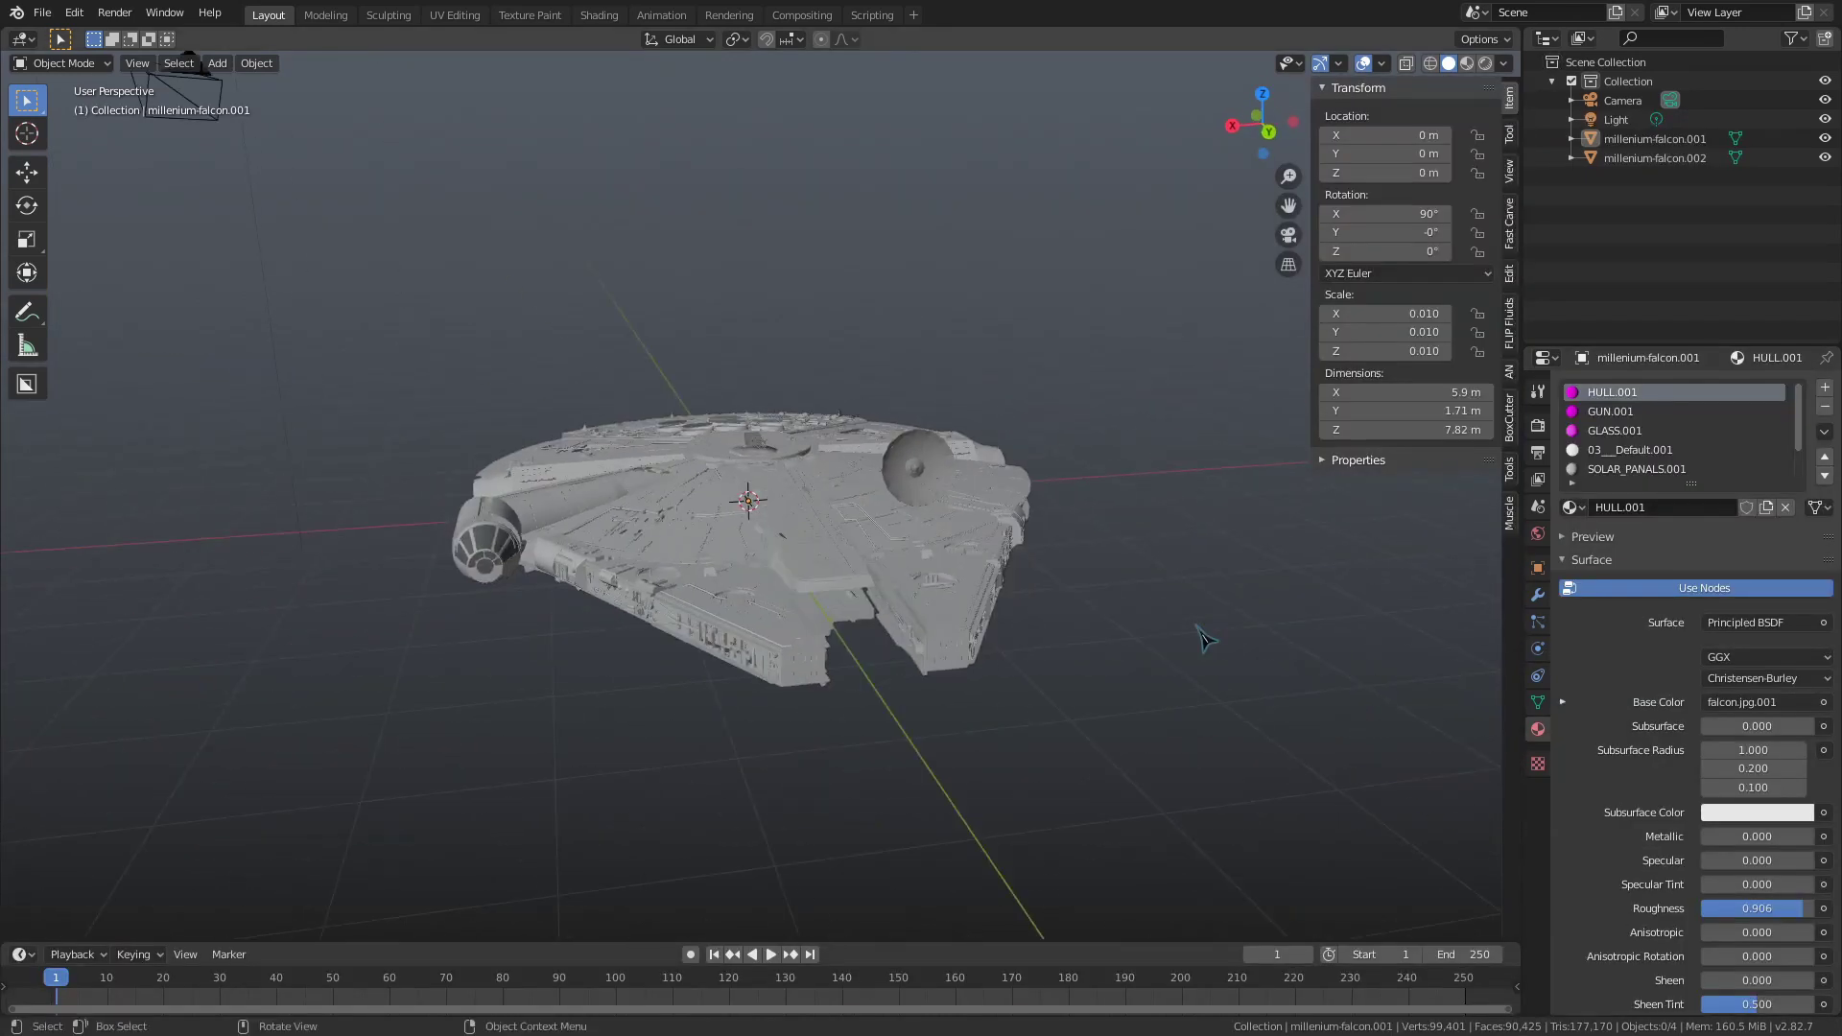
- Add a cube over the Millennium Falcon and stretch its mesh along the Y axis beyond the ship's length
left_click(1015, 626)
key("shift+a")
left_click(1166, 605)
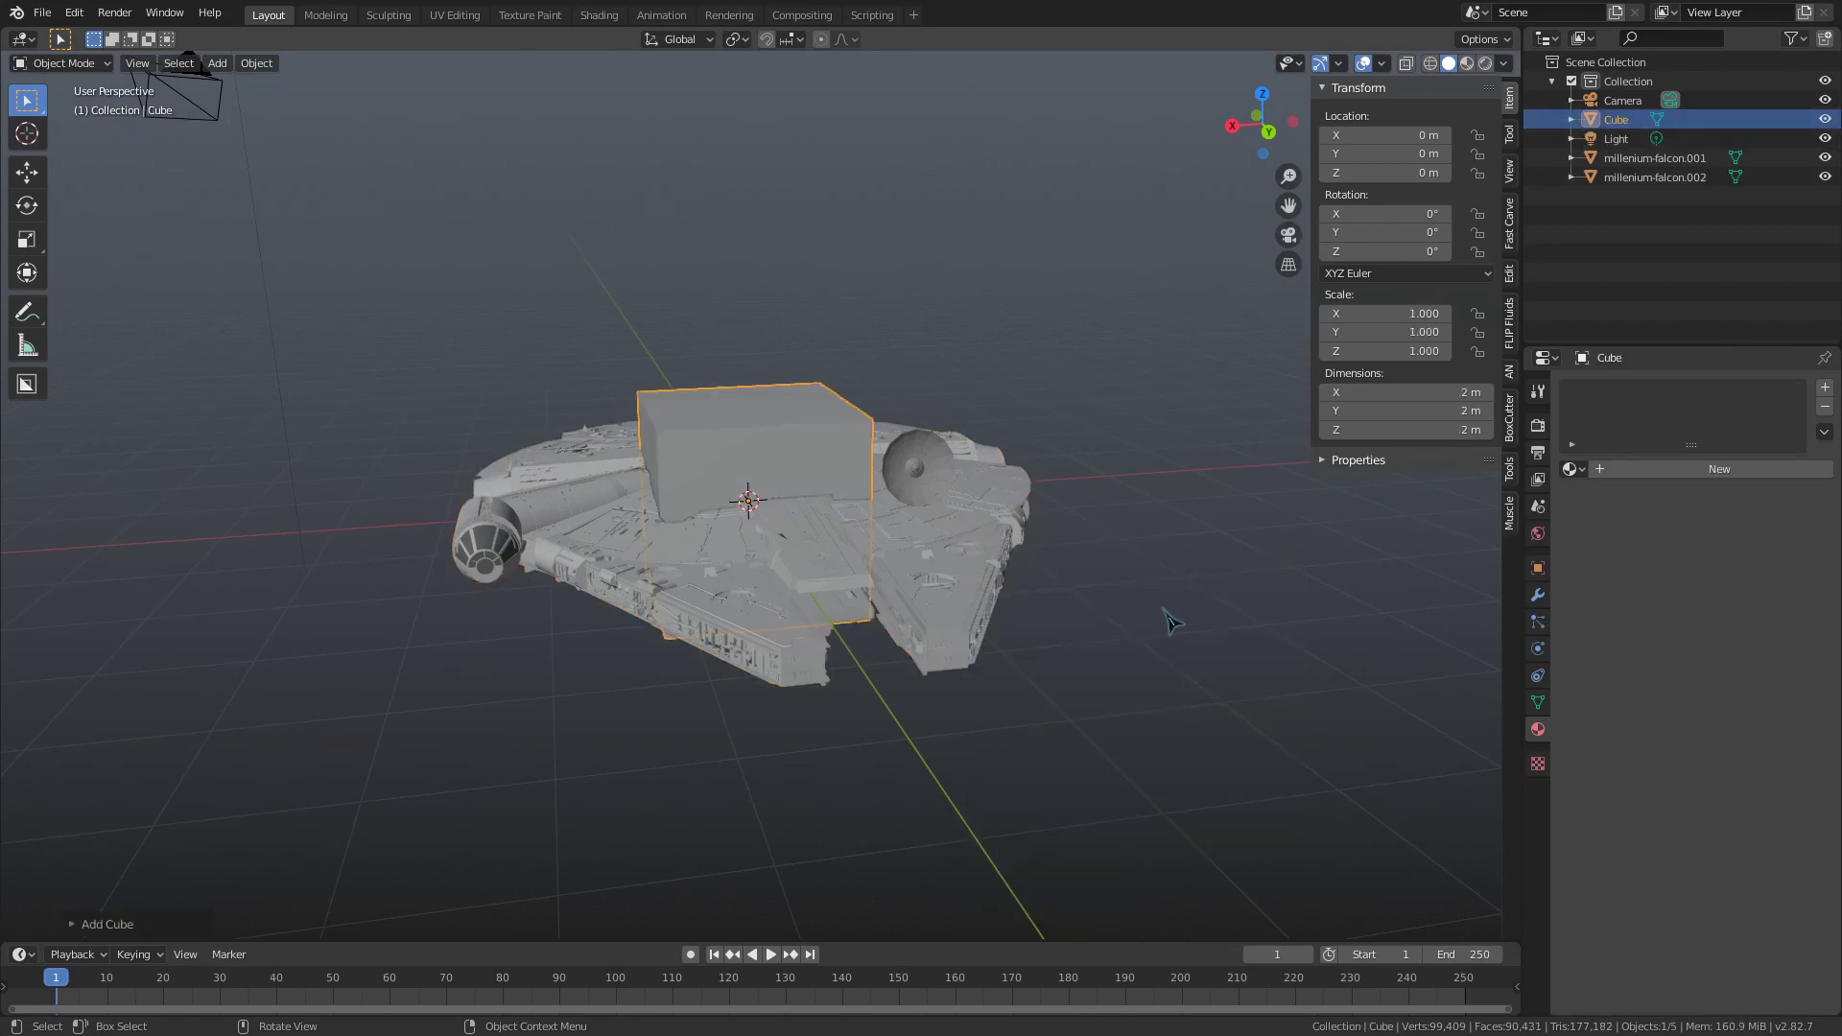
middle_click_drag(1172, 621, 1152, 587)
key("Tab")
left_click(1164, 467)
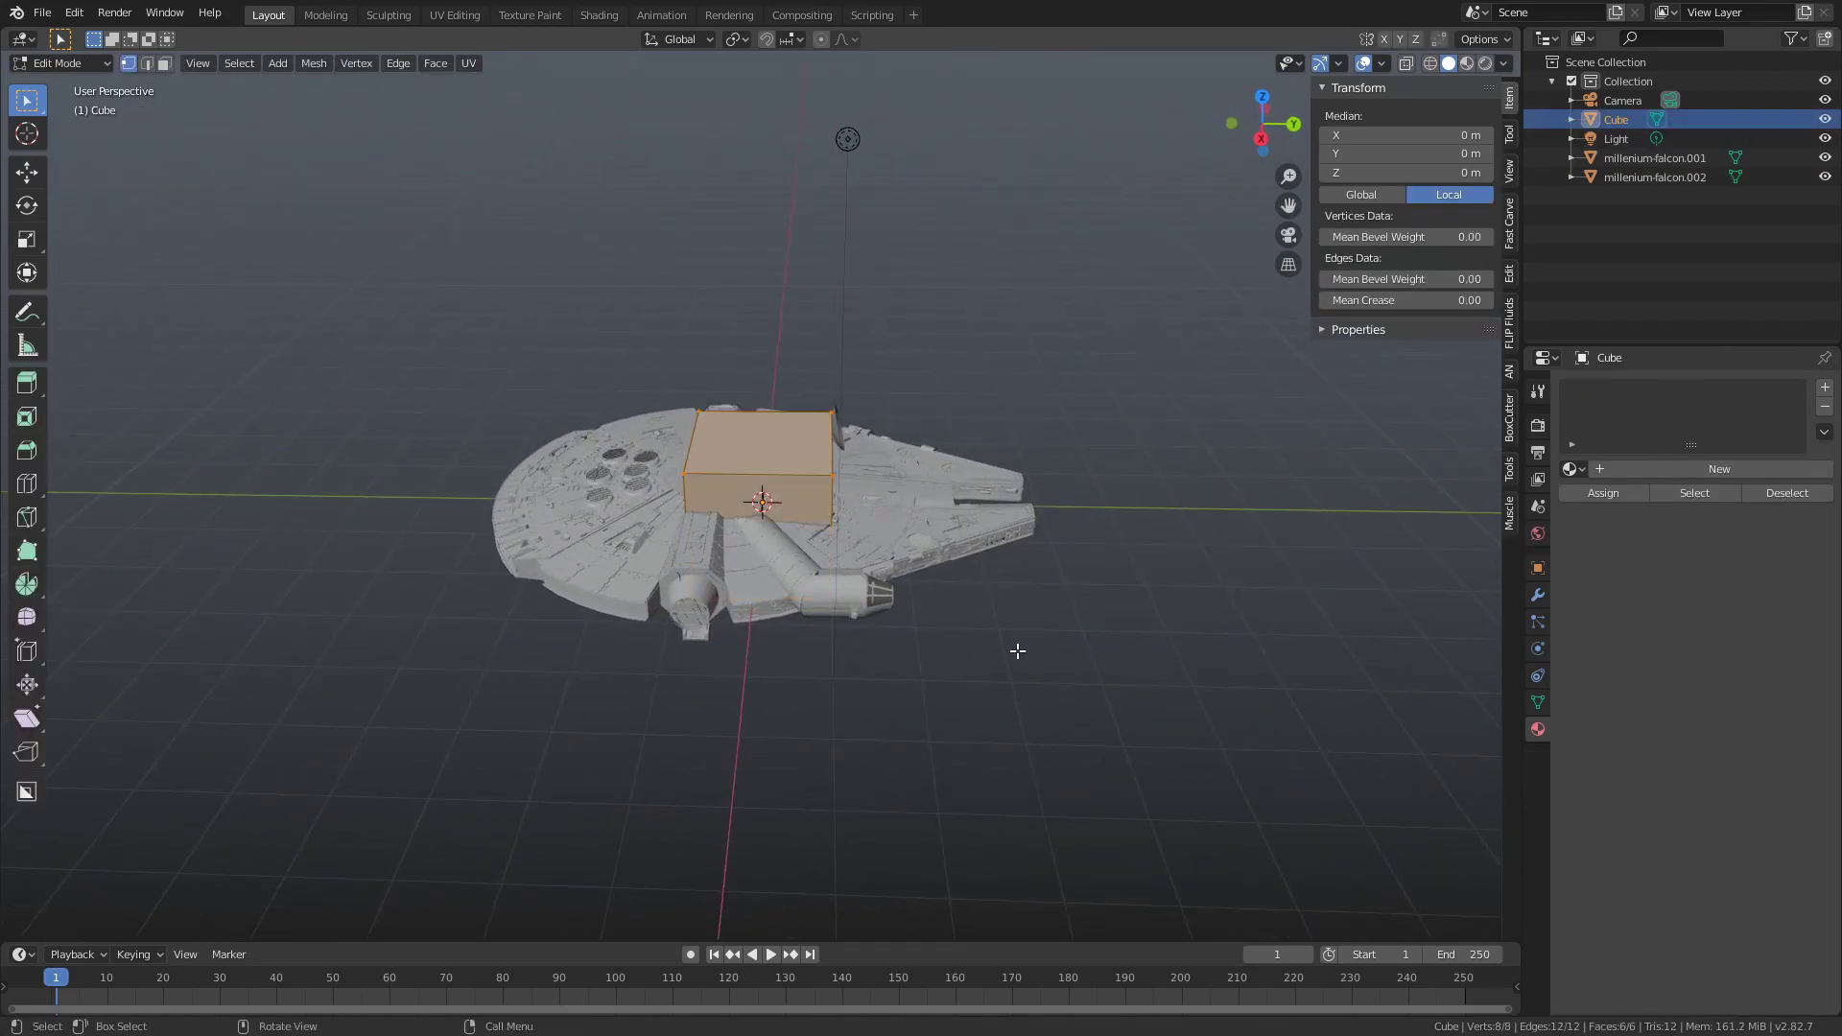
key("s")
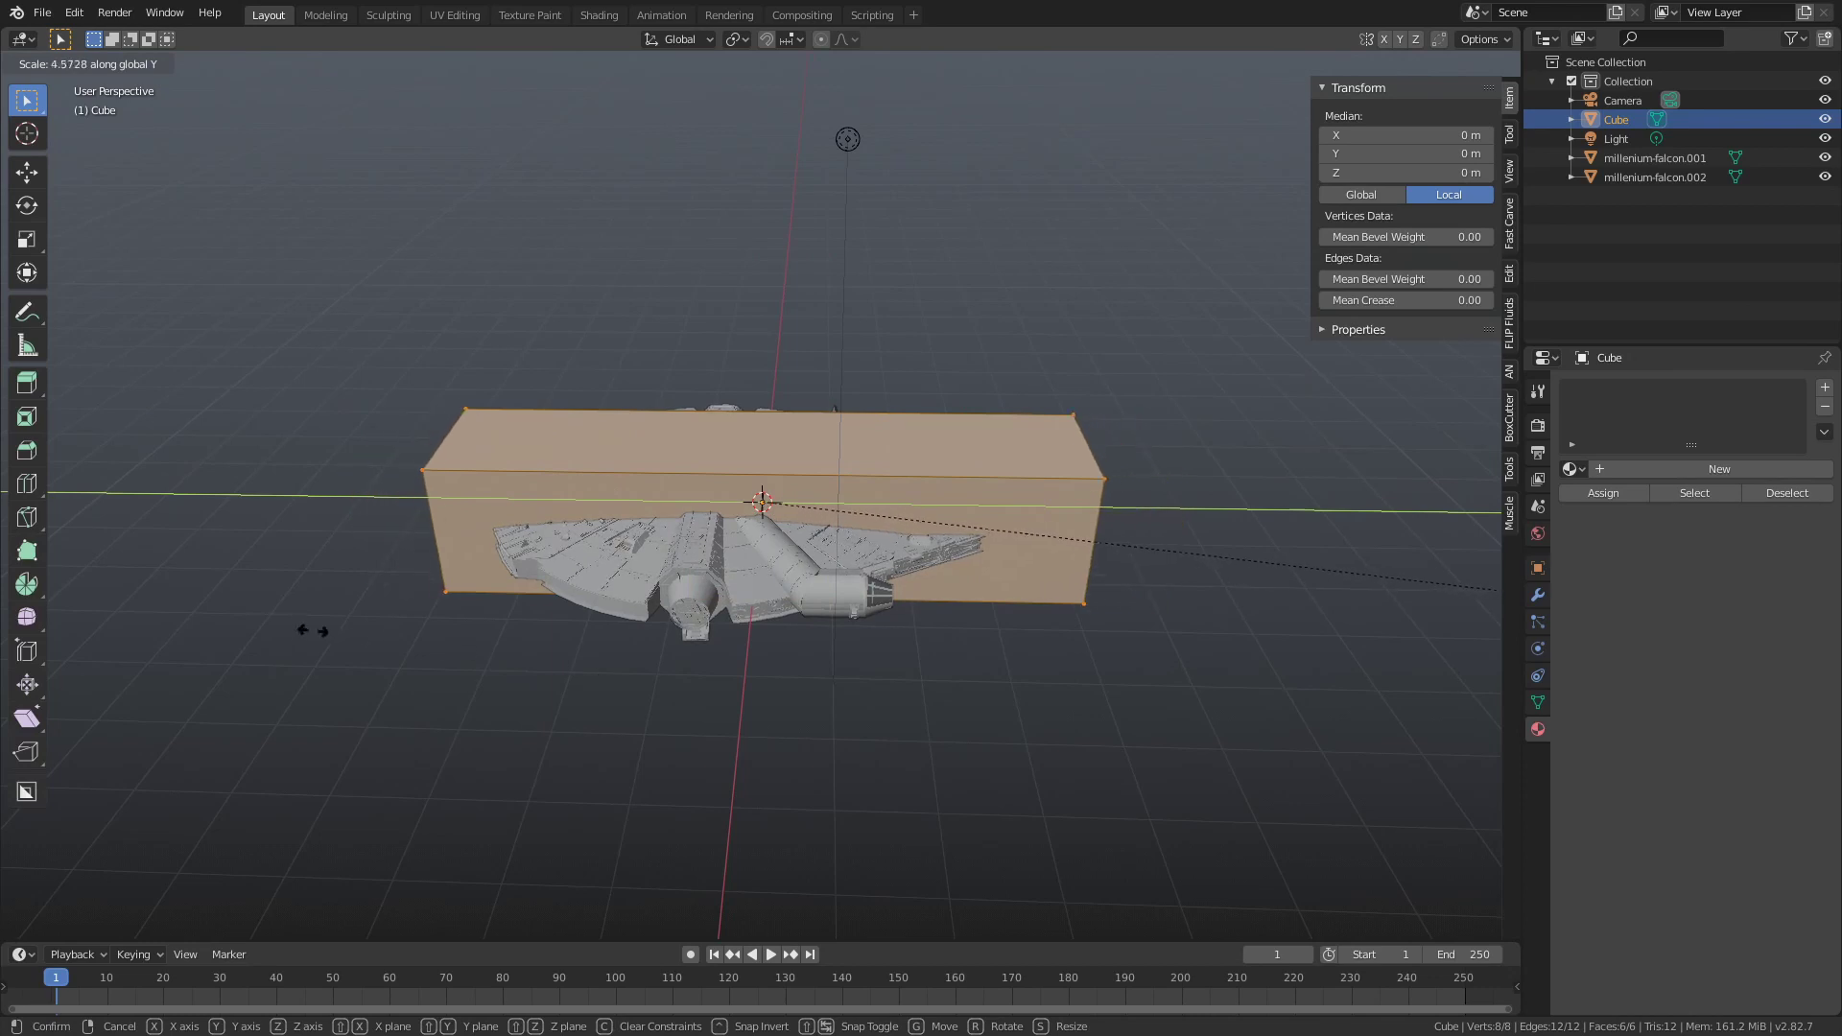
left_click(1072, 650)
- Add two loop cuts across the length of the stretched cube and scale the middle section along Y
middle_click_drag(1071, 651, 864, 756)
scroll(864, 755, "up", 1)
key("ctrl+r")
scroll(624, 417, "up", 1)
left_click(633, 384)
right_click(633, 383)
key("s")
key("y")
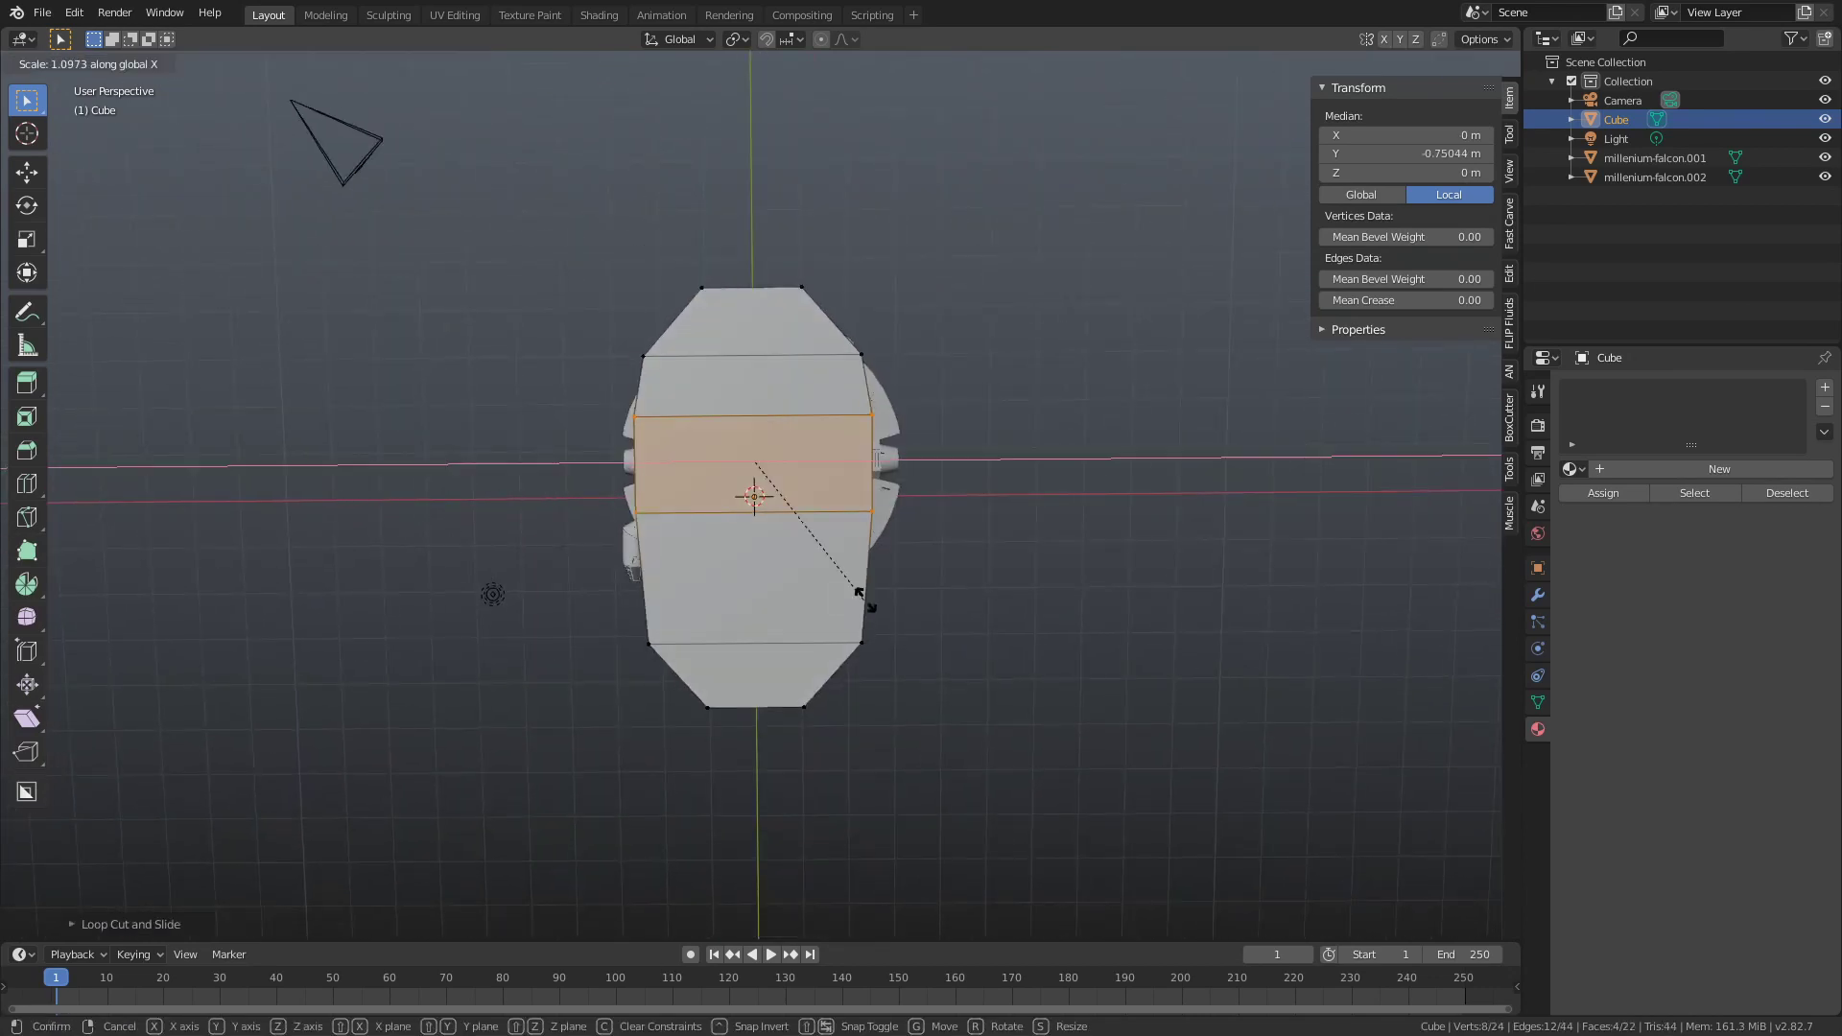
- Move the selected geometry along Z and cut the cube further to shape a low-poly hull around the ship, leaving mesh editing
middle_click_drag(863, 596, 849, 633)
key("g")
key("z")
left_click(861, 580)
key("ctrl+r")
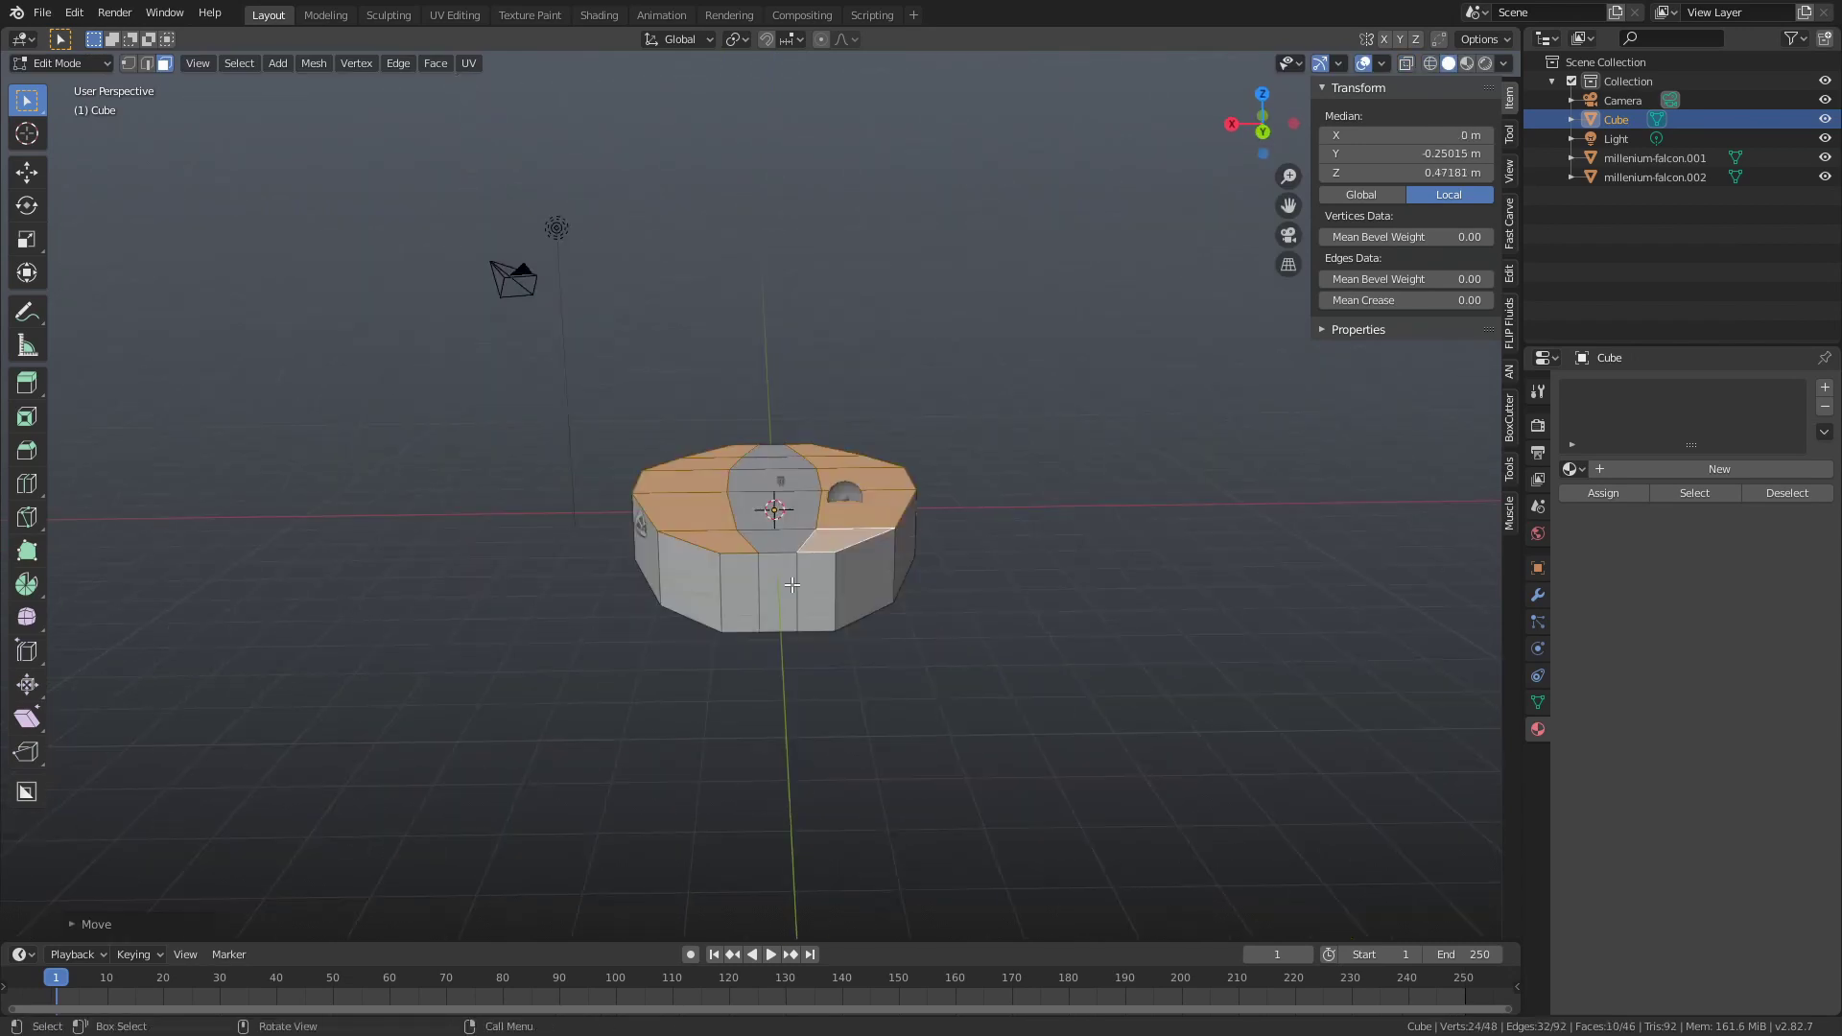
key("Tab")
middle_click_drag(936, 538, 1117, 546)
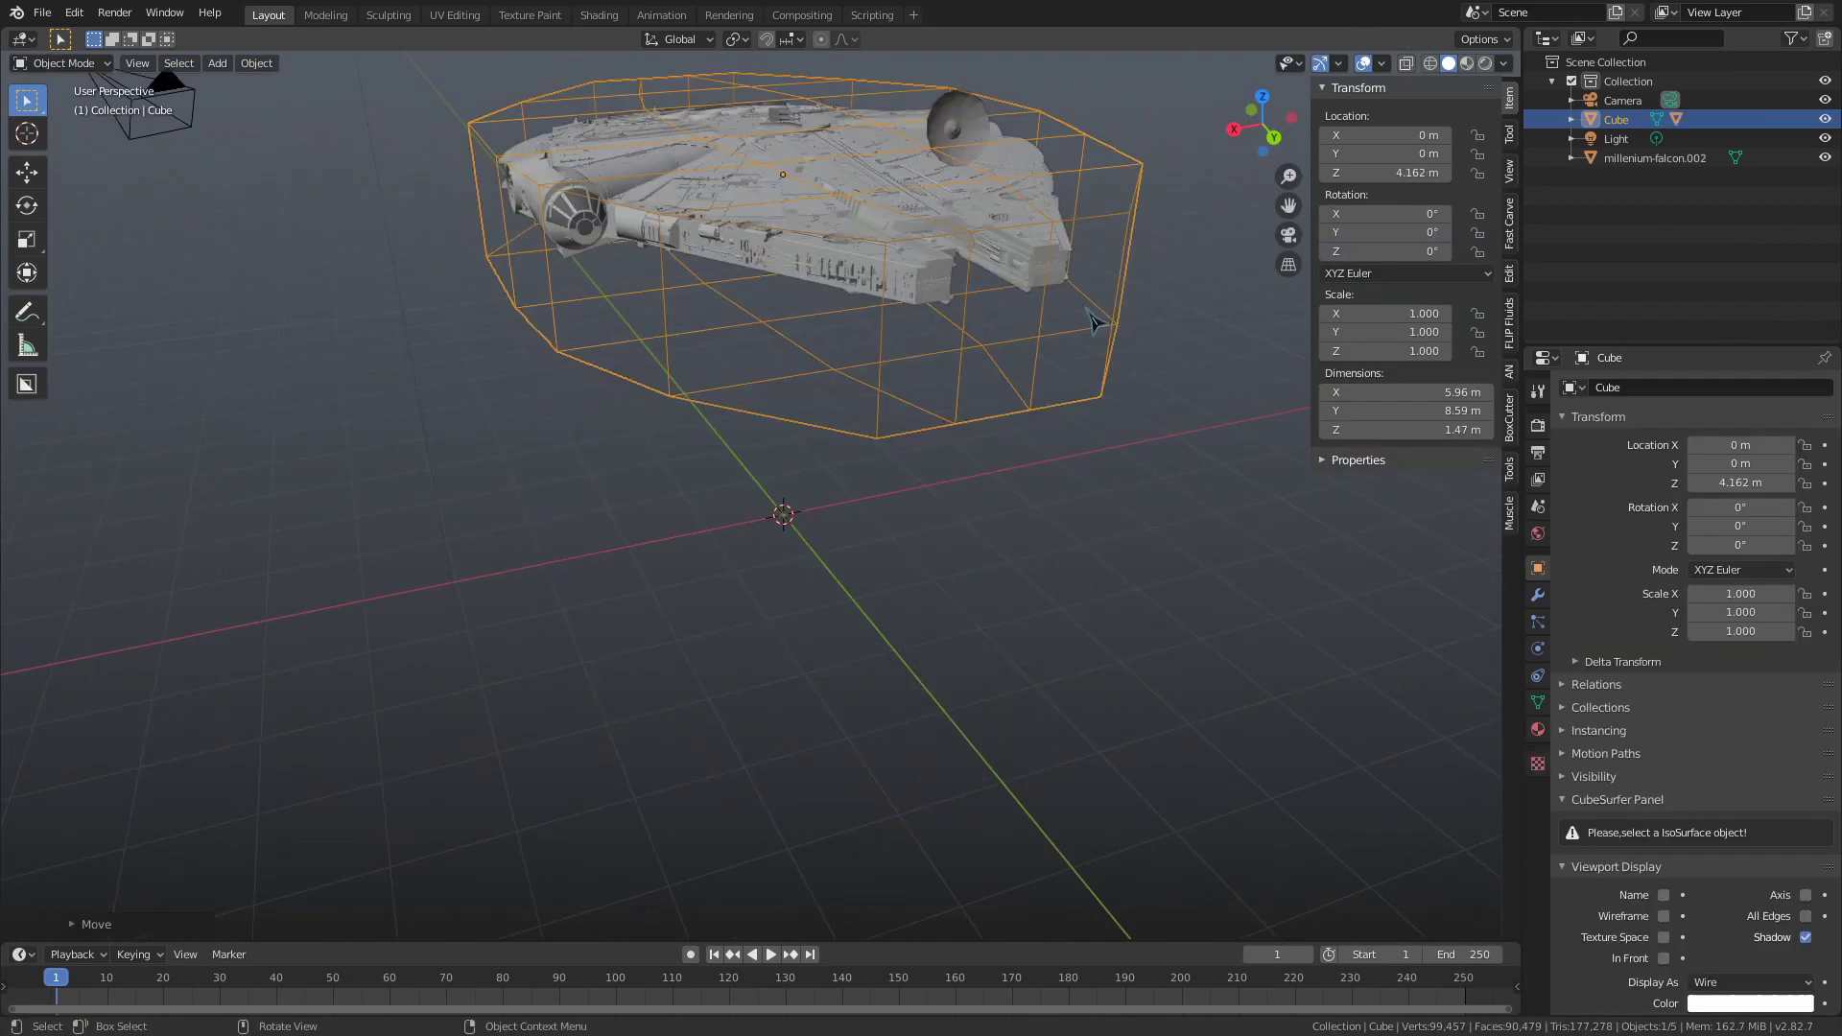
- Enable rigid body physics on the hull cube as Active with a Convex Hull shape, and on the ground plane
left_click(1538, 649)
left_click(1777, 554)
left_click(1763, 560)
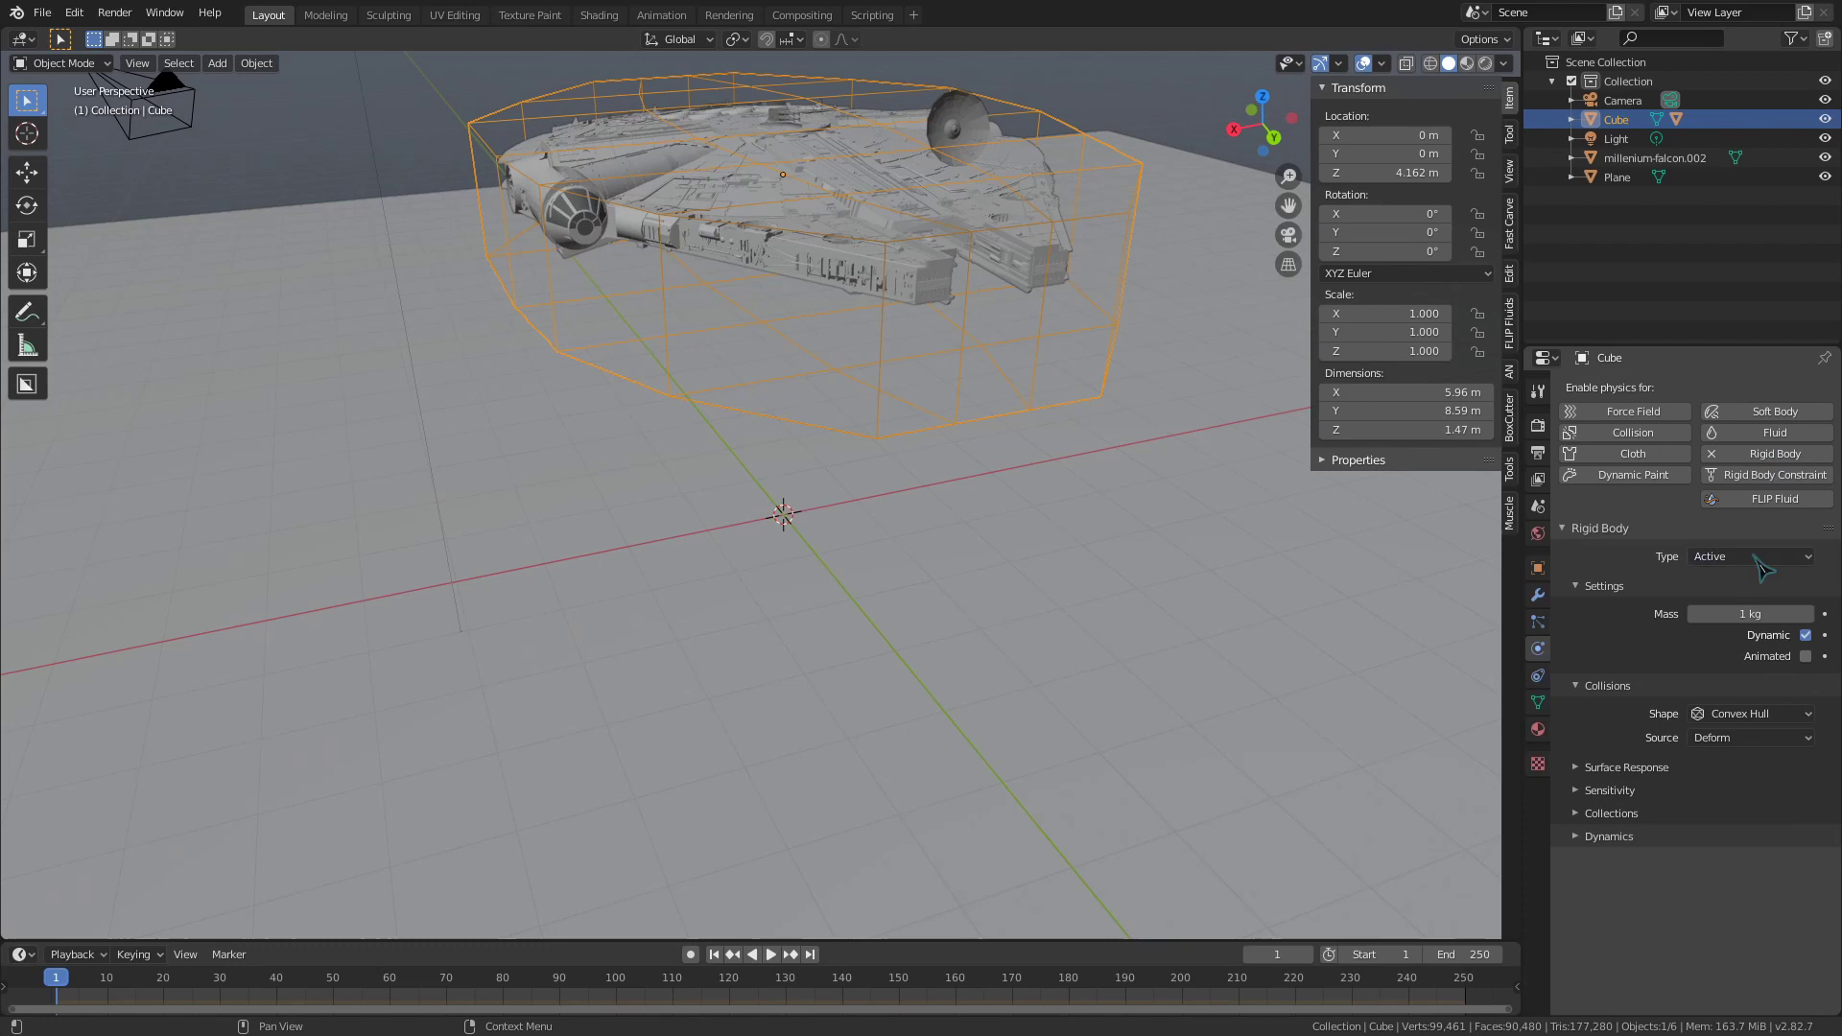
left_click(1391, 552)
left_click(1773, 453)
- Play the simulation and watch the hull cube carrying the ship fall toward the ground plane
key("space")
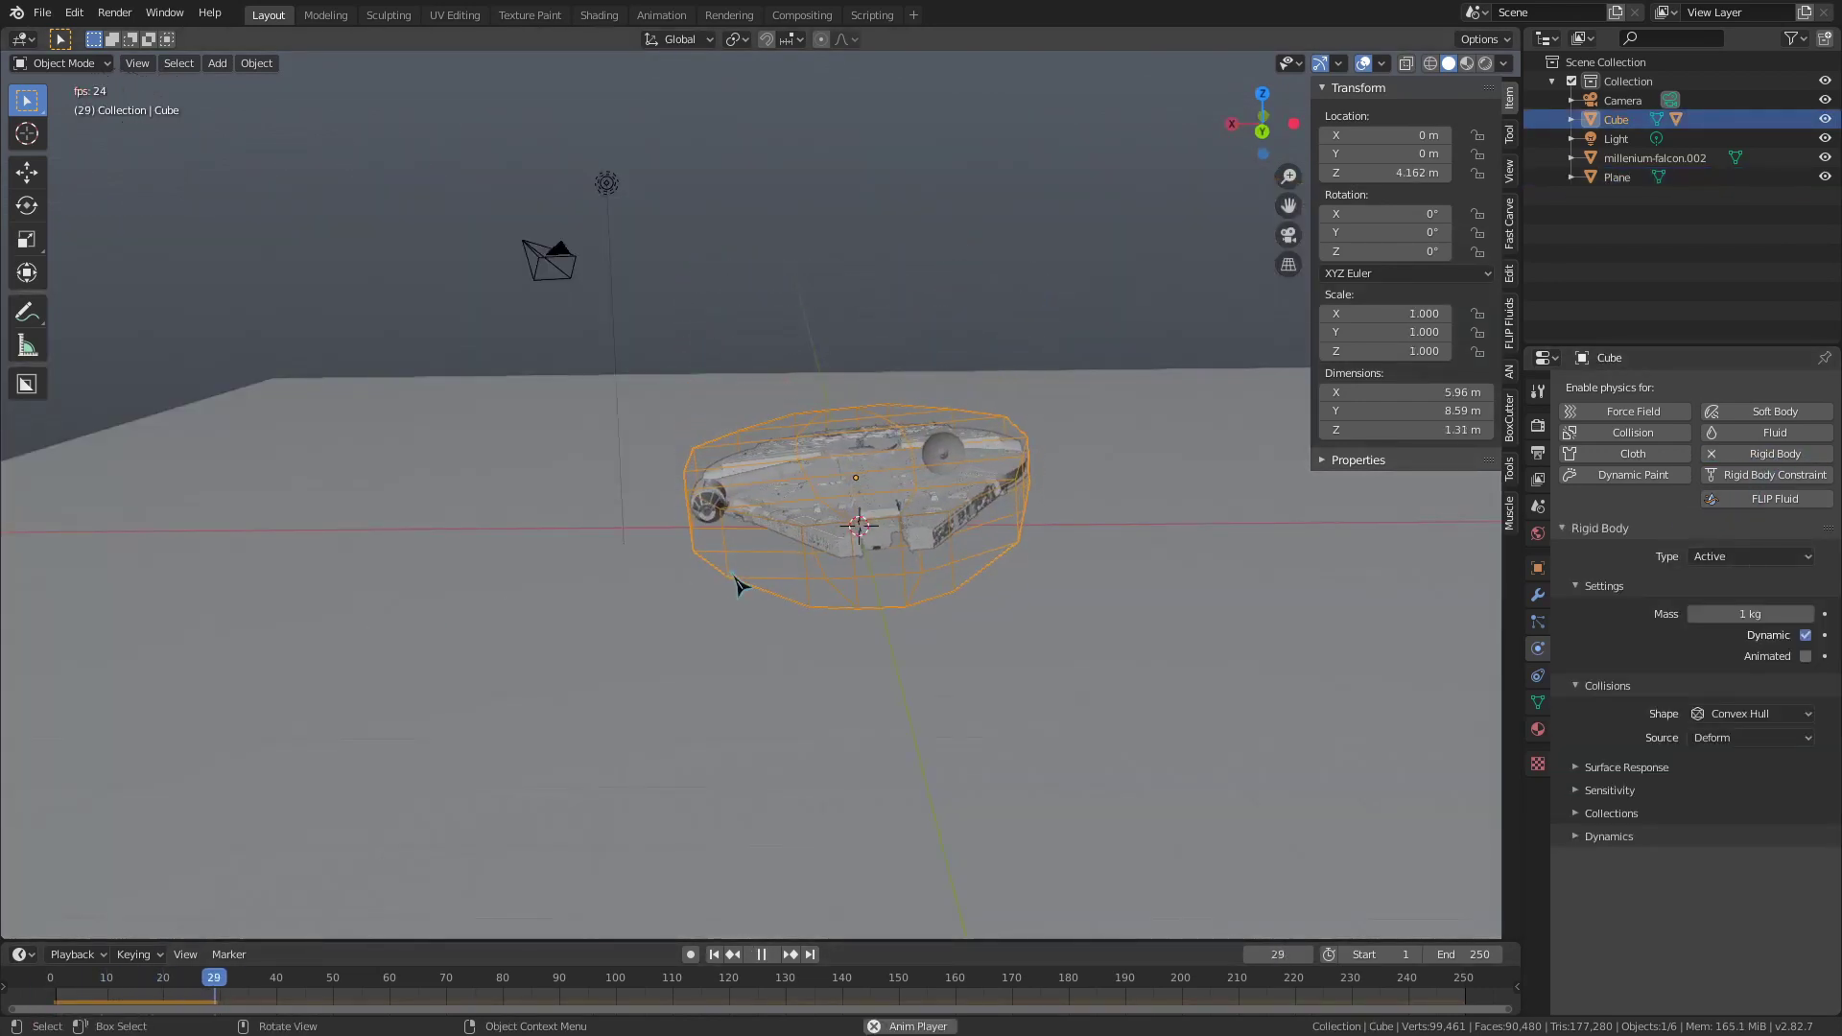
scroll(921, 587, "down", 4)
mouse_move(856, 598)
middle_mouse_down()
mouse_move(1213, 584)
mouse_move(903, 588)
mouse_move(861, 634)
middle_mouse_up()
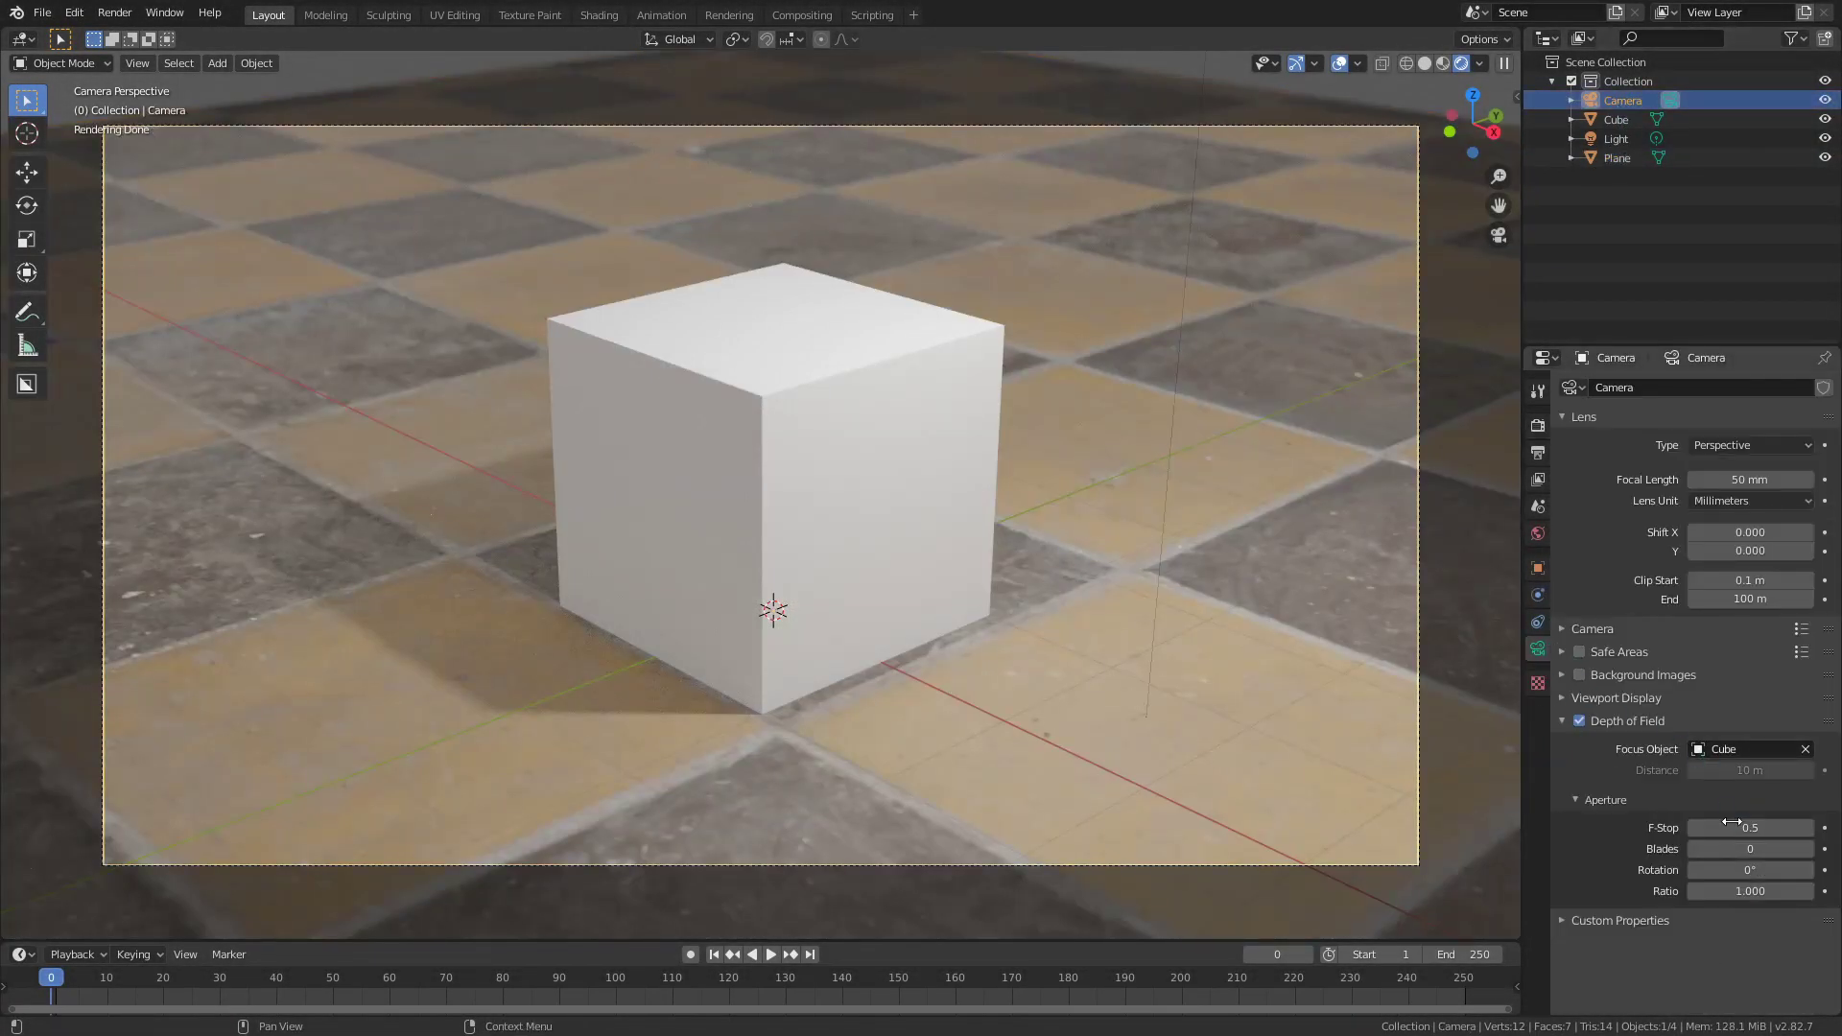
- Lower the camera's depth of field F-Stop and set the point light's power to 10000 W
left_click_drag(1731, 822, 1703, 822)
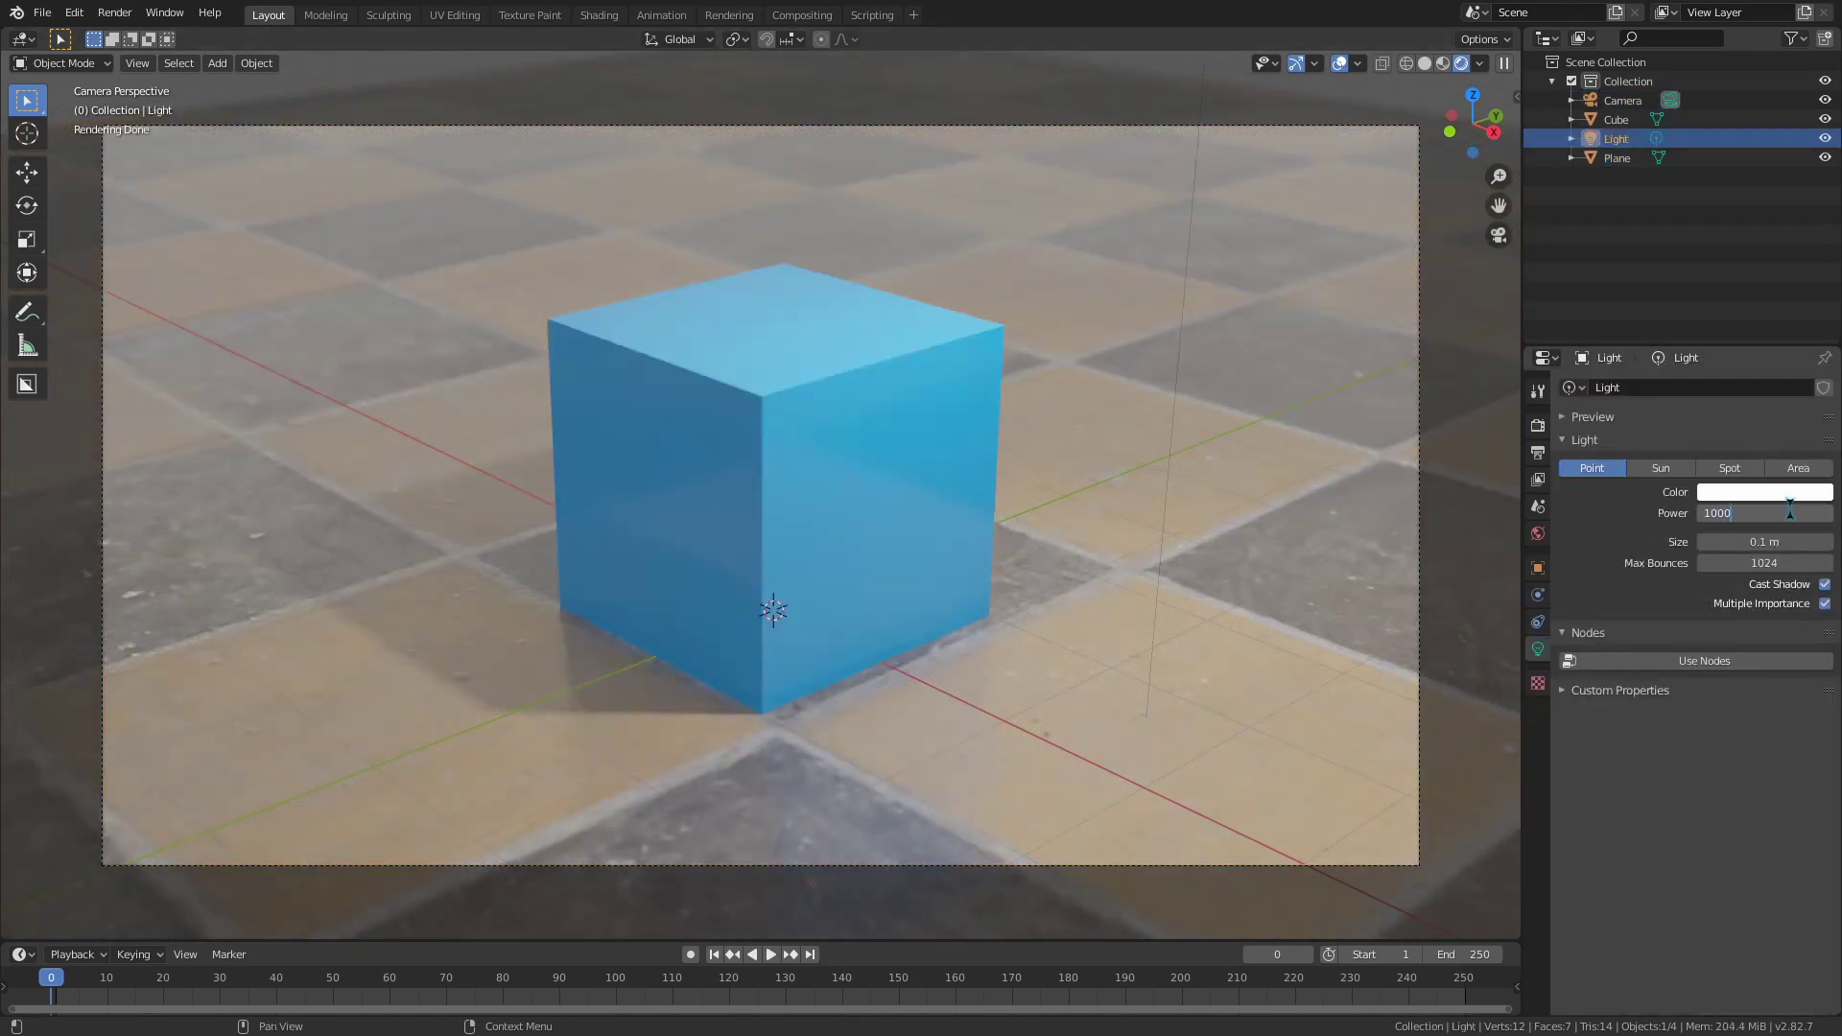
type("0")
key("Return")
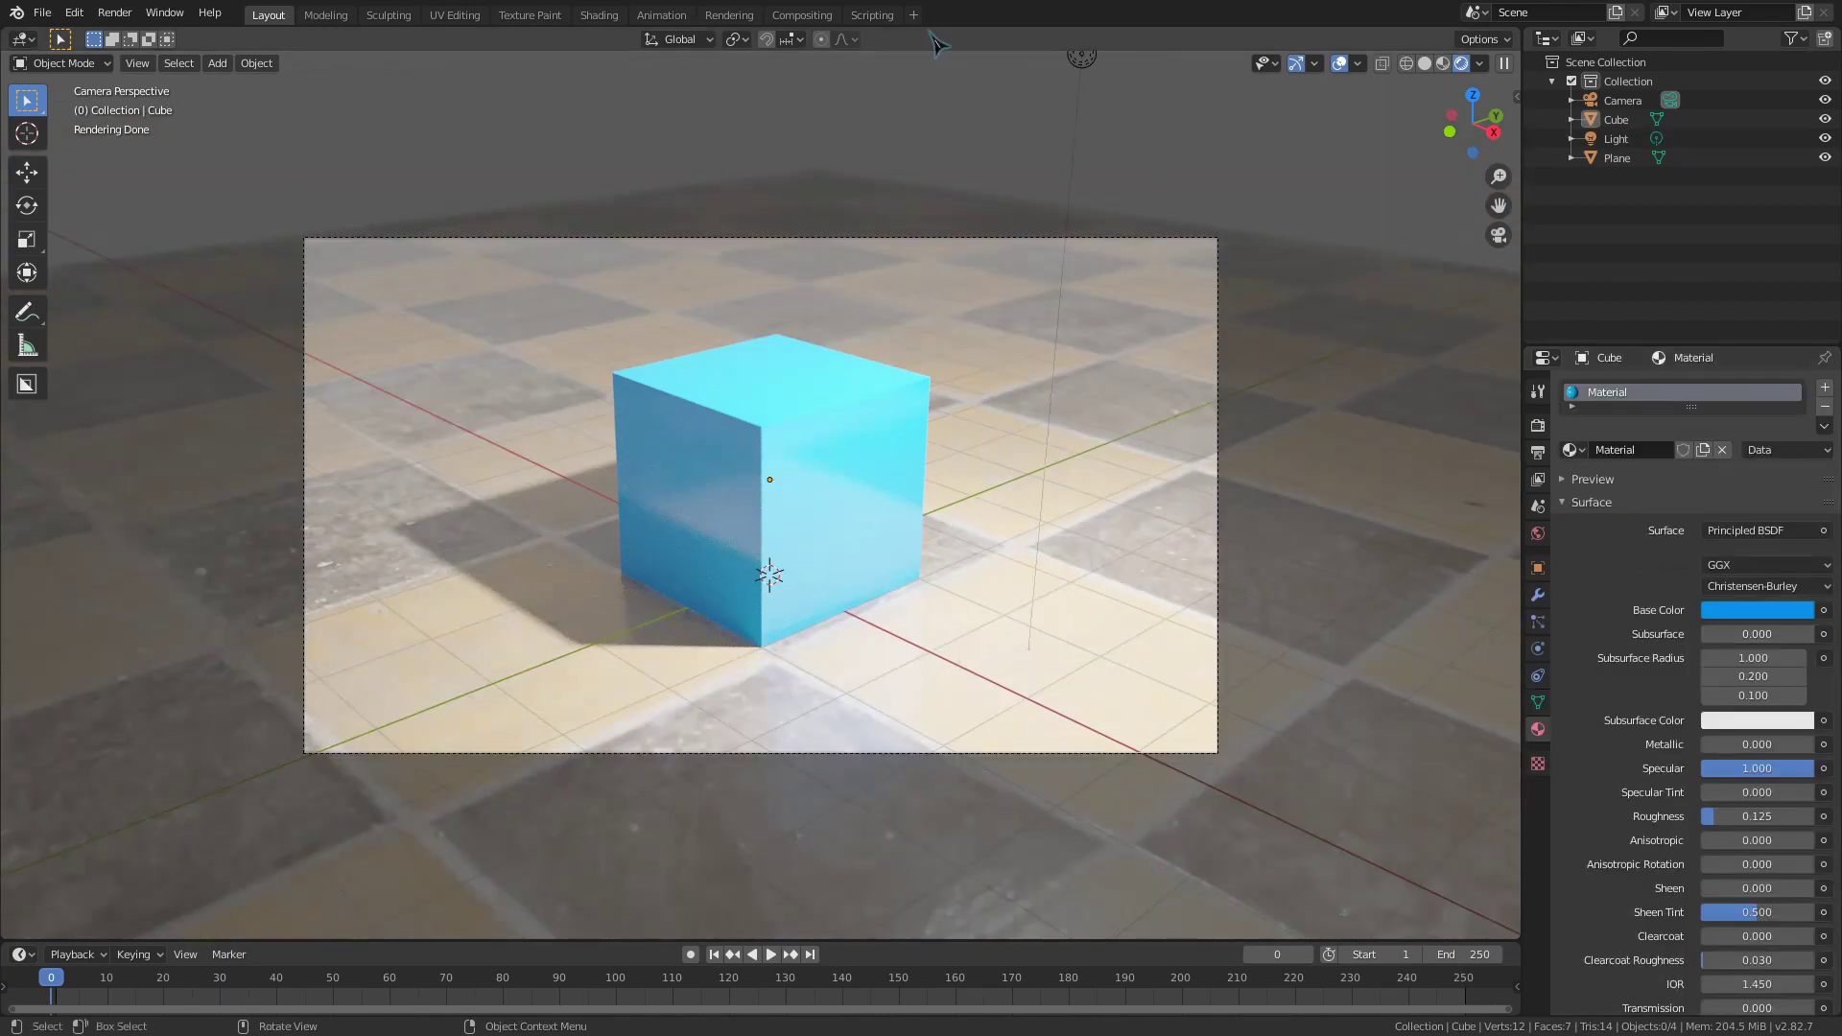
- Select the yellow second point light and open its power value for editing
left_click(1090, 57)
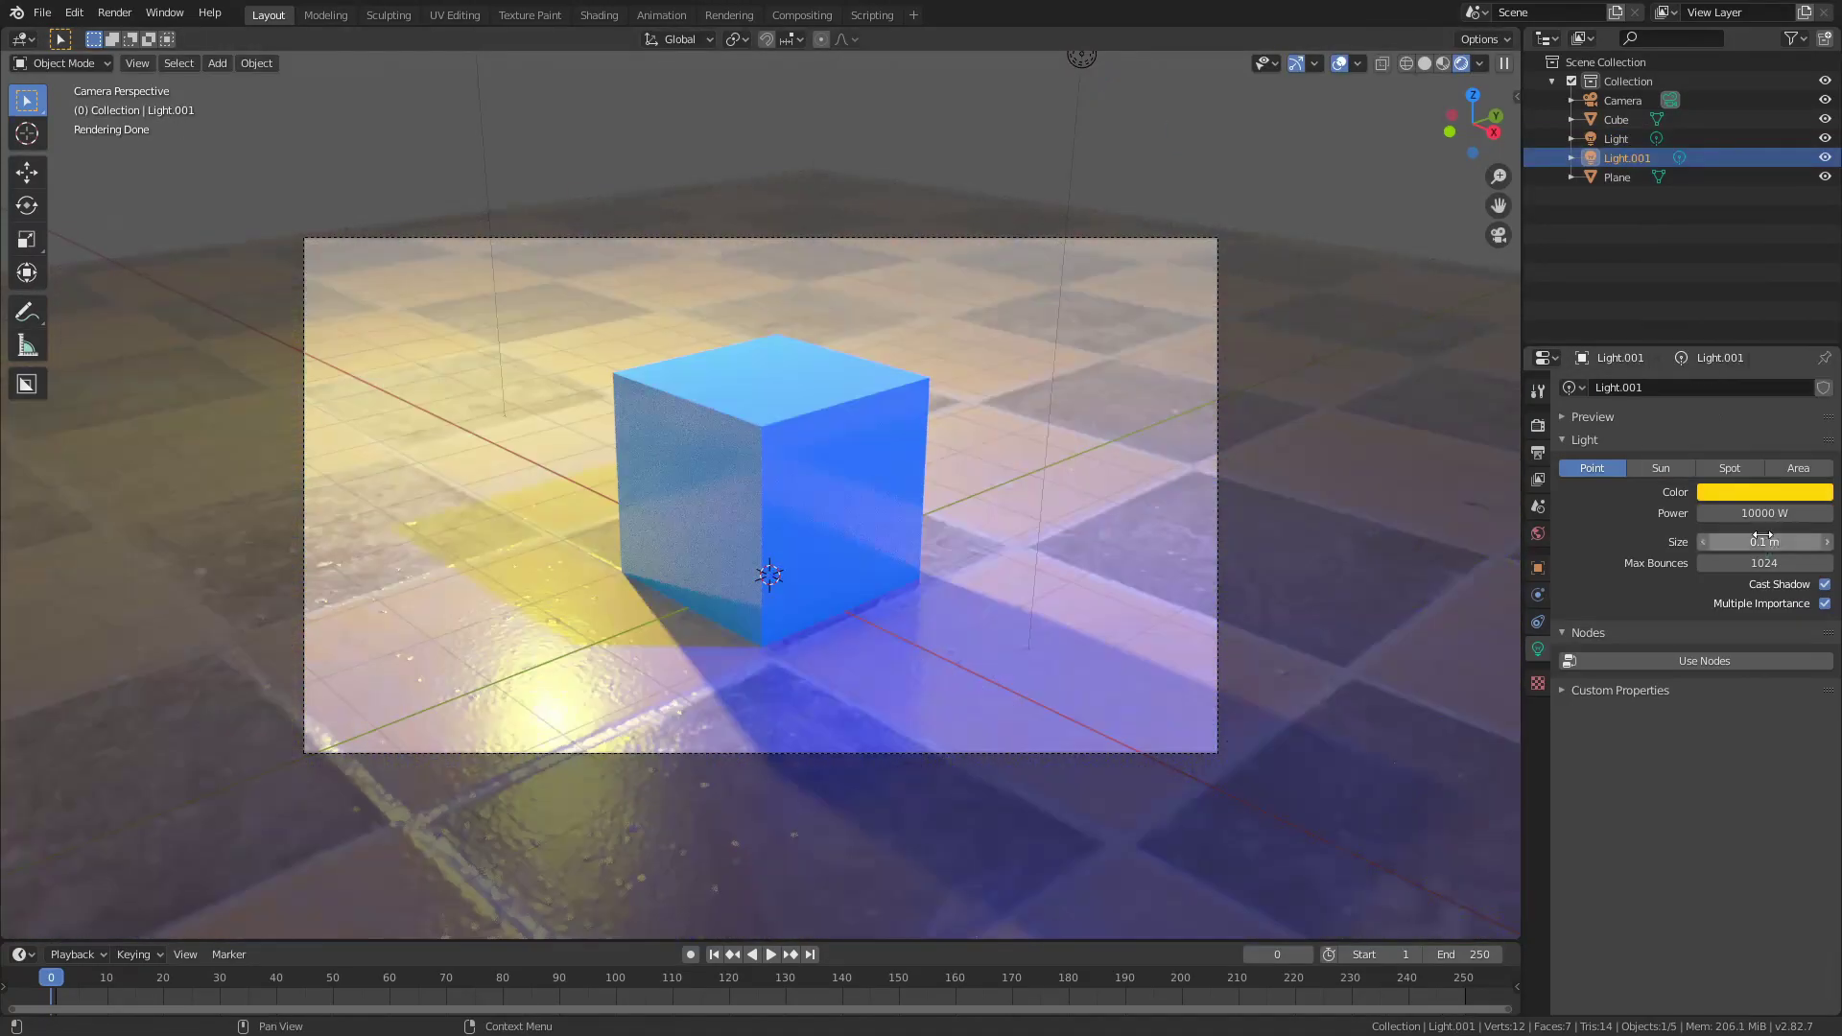
left_click(1766, 513)
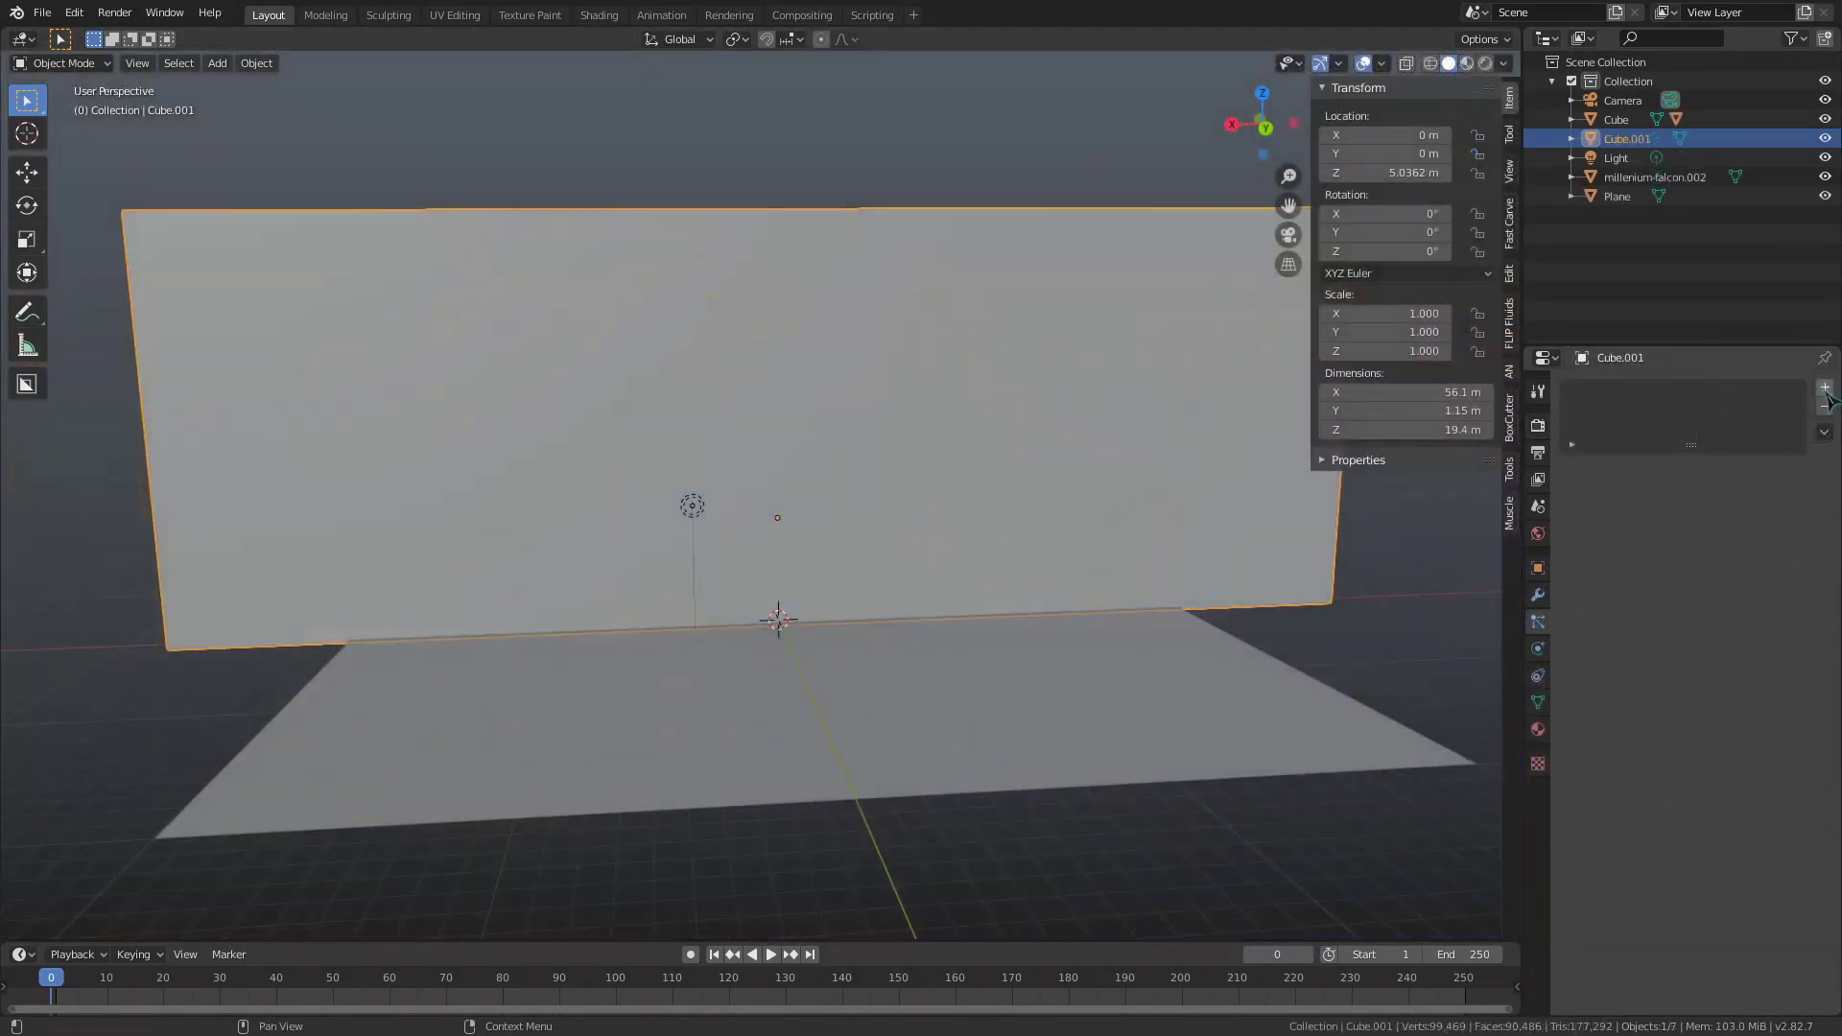
- Open the hull cube's rigid body physics settings and configure it with Dynamic off and Animated on
middle_click_drag(834, 561, 1108, 621)
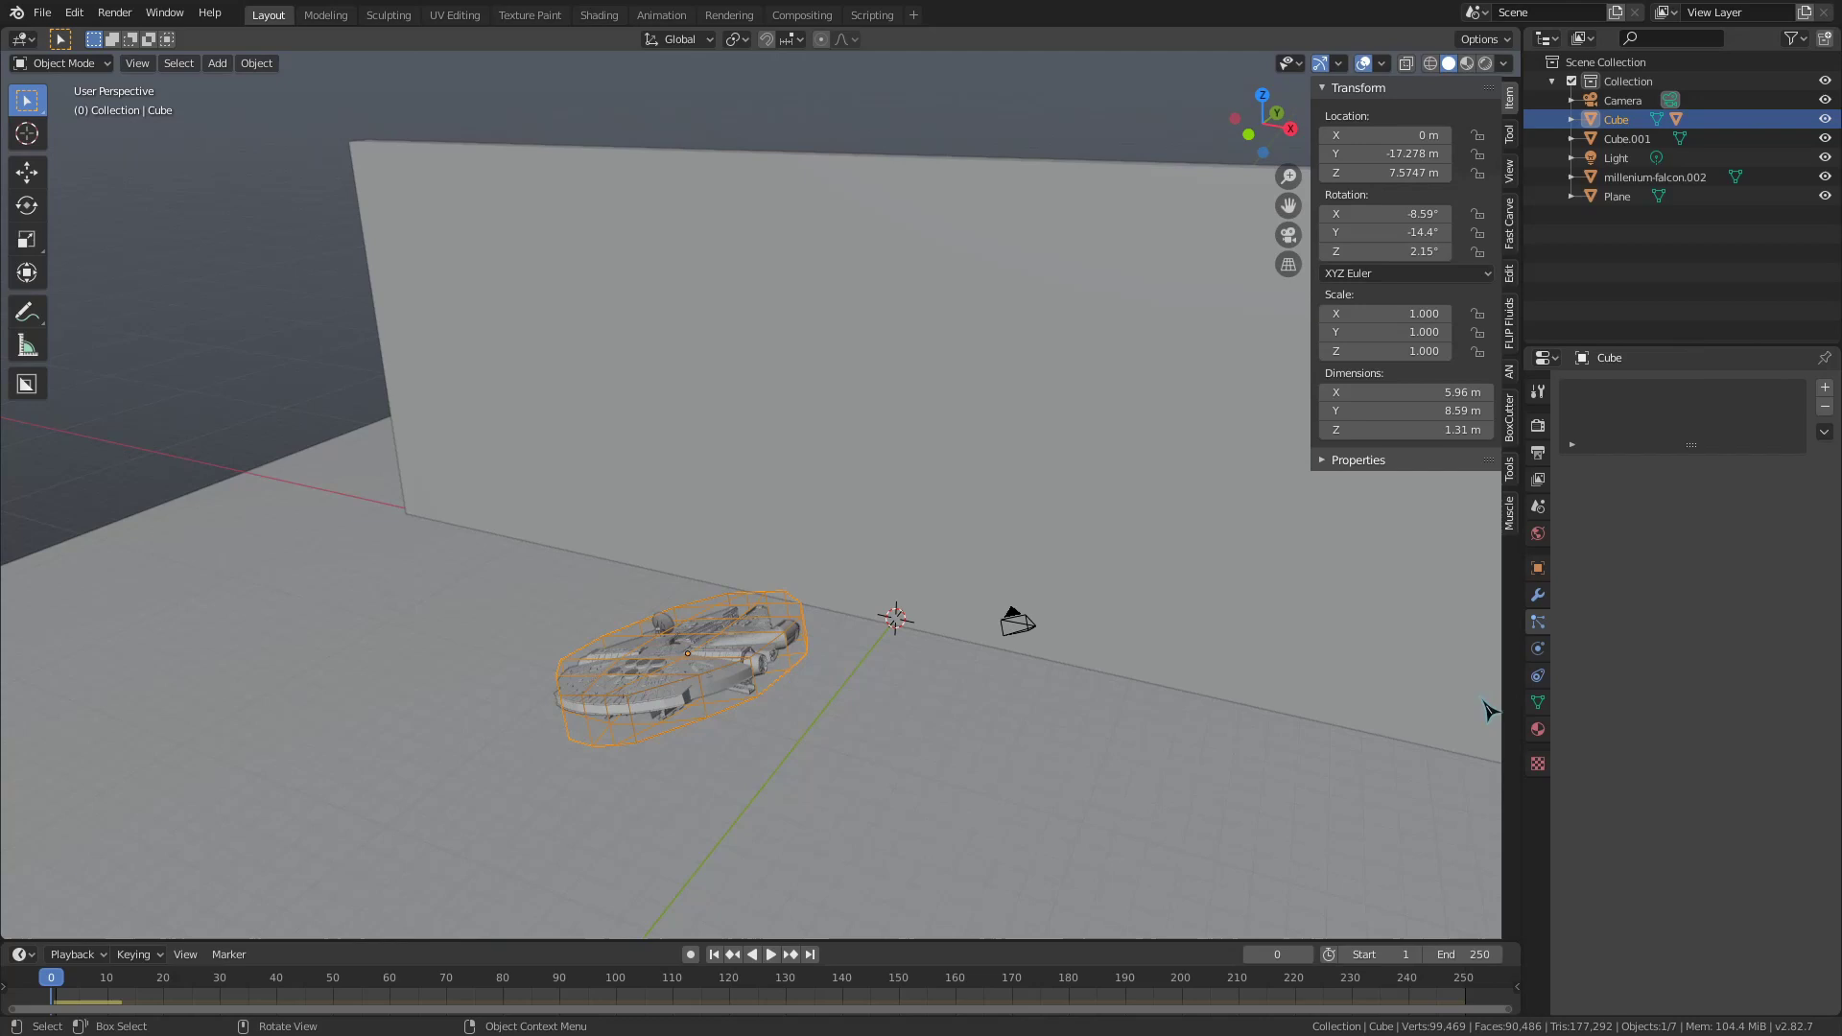
left_click(1538, 648)
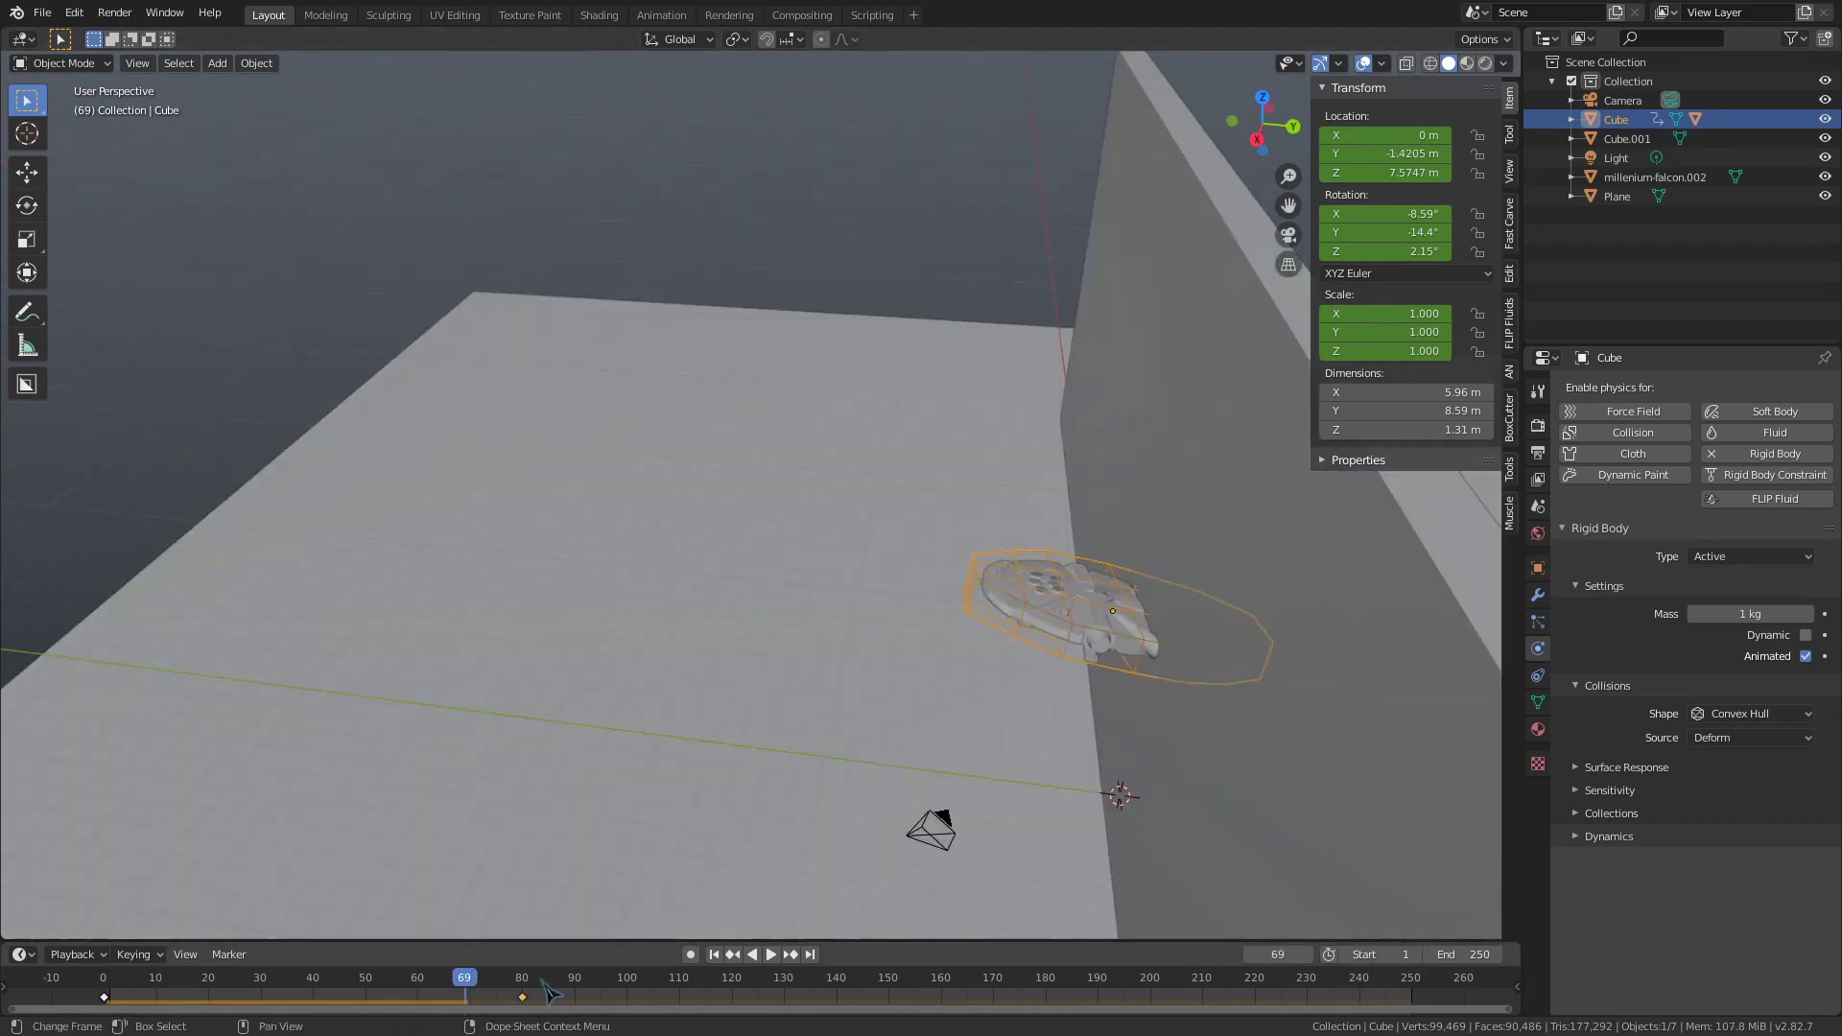
- Set the hull cube's keyframes to Linear interpolation and play the ship's motion toward the wall
right_click(109, 1008)
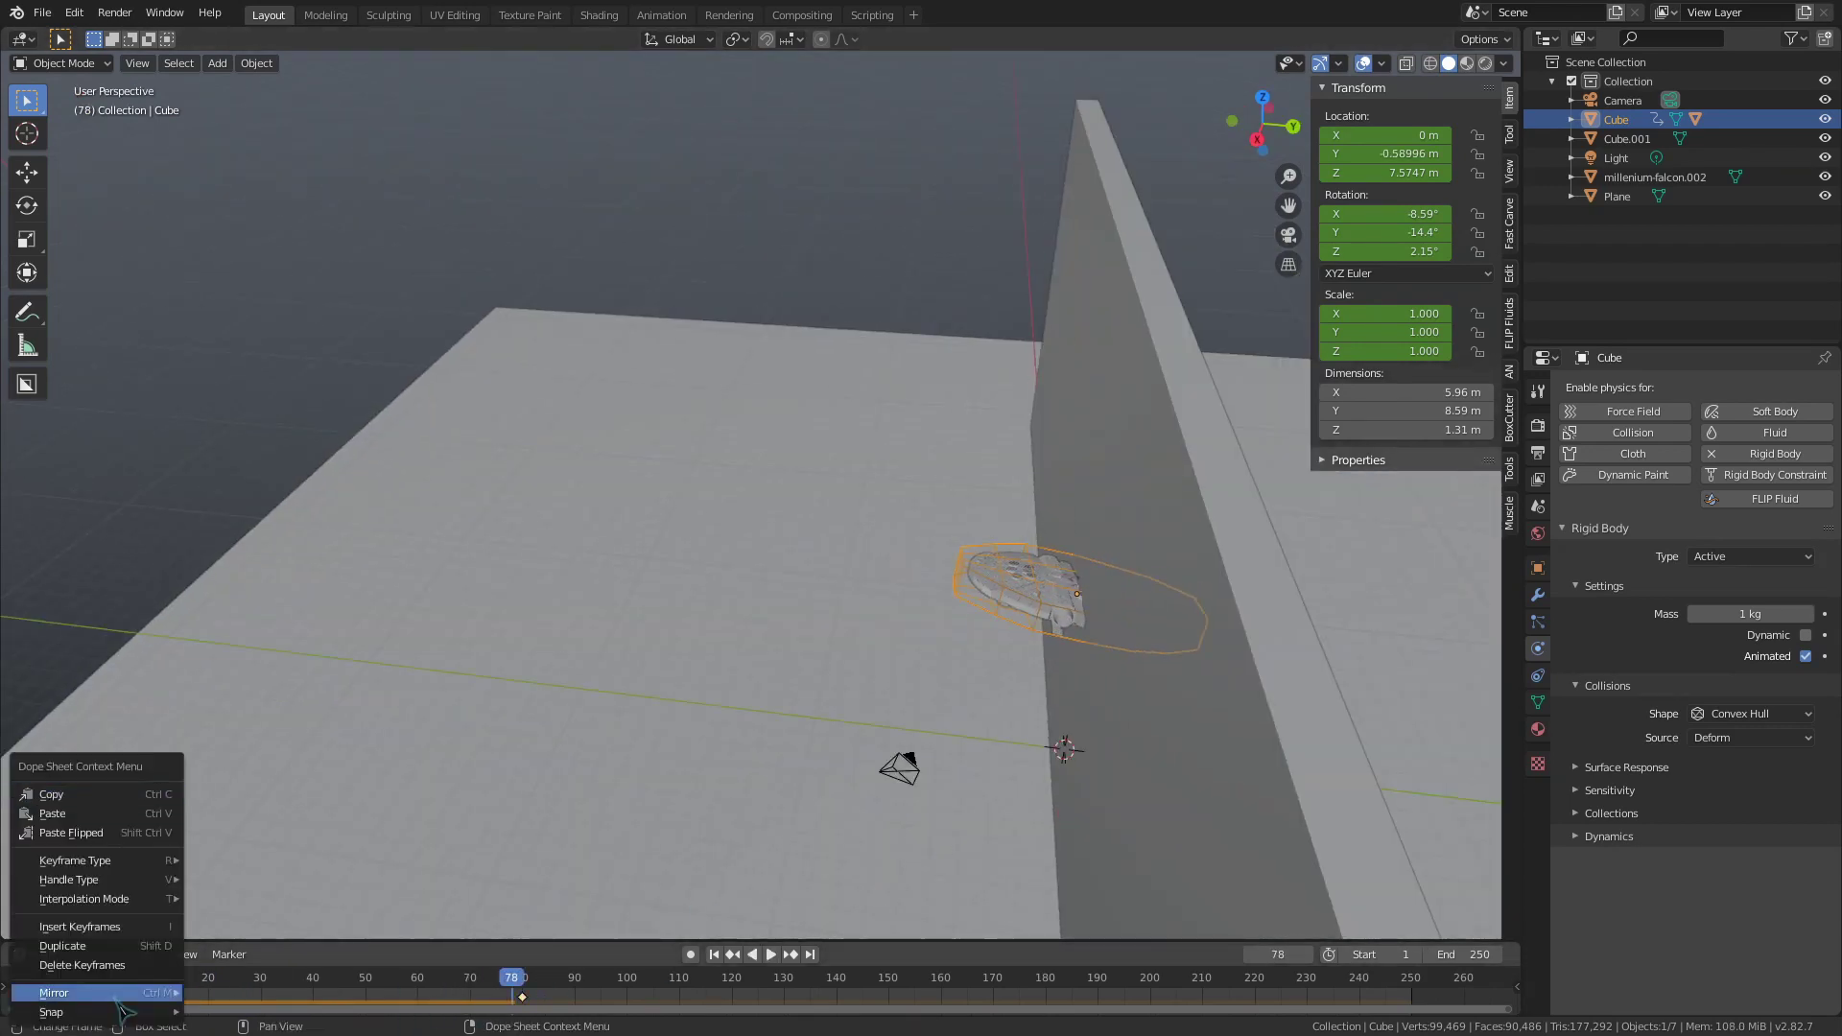
mouse_move(110, 902)
left_click(247, 810)
key("space")
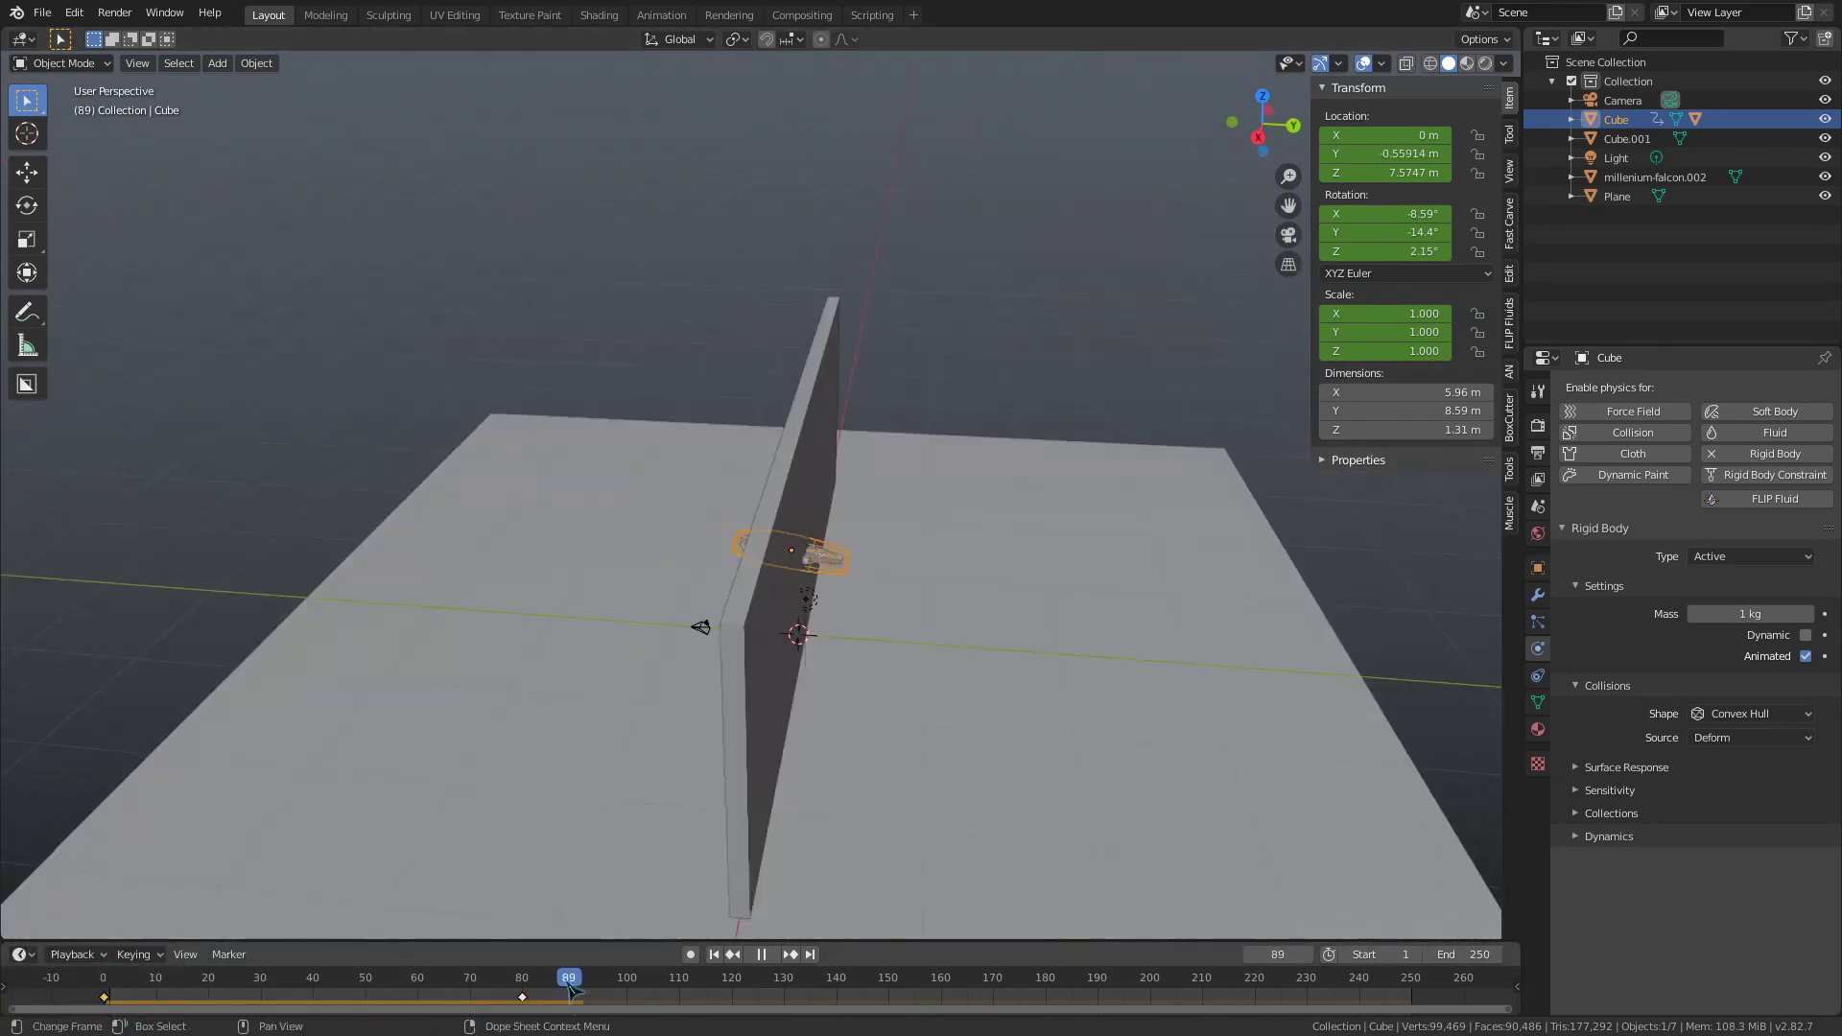
- Keyframe the hull cube's rigid body Animated option as enabled at frame 80
left_click_drag(572, 991, 529, 988)
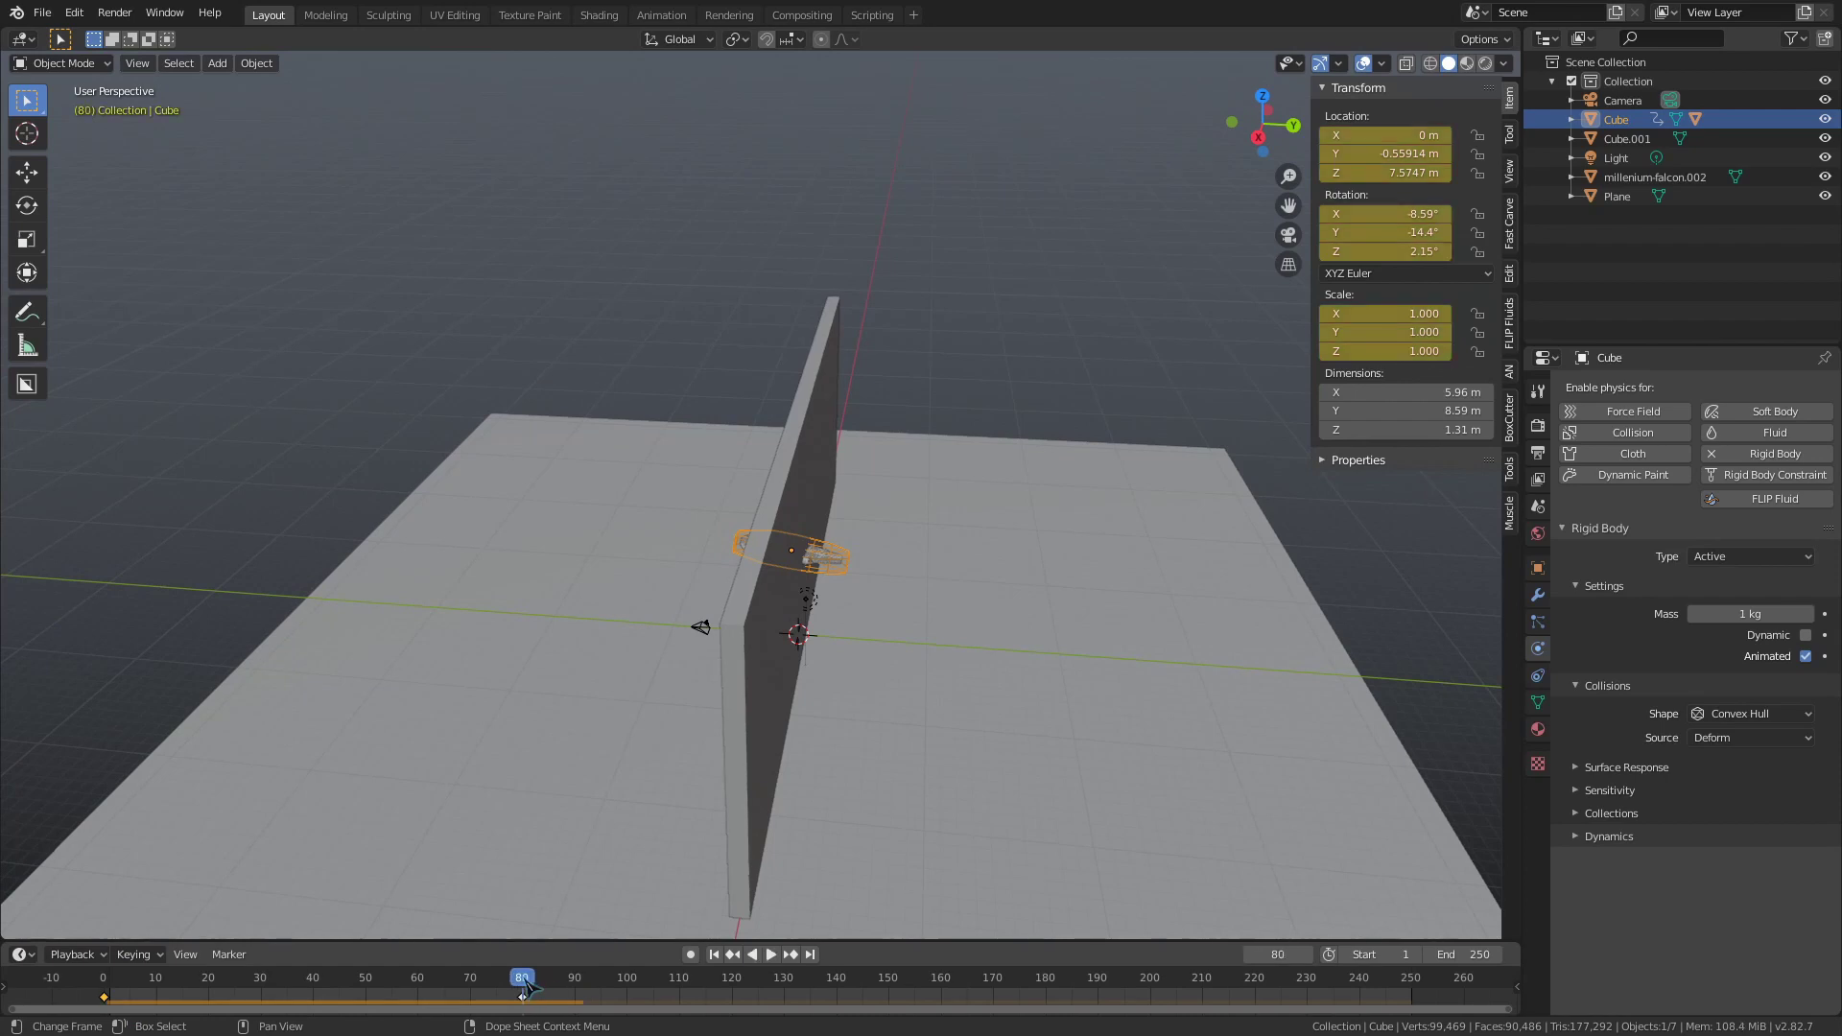
right_click(1805, 657)
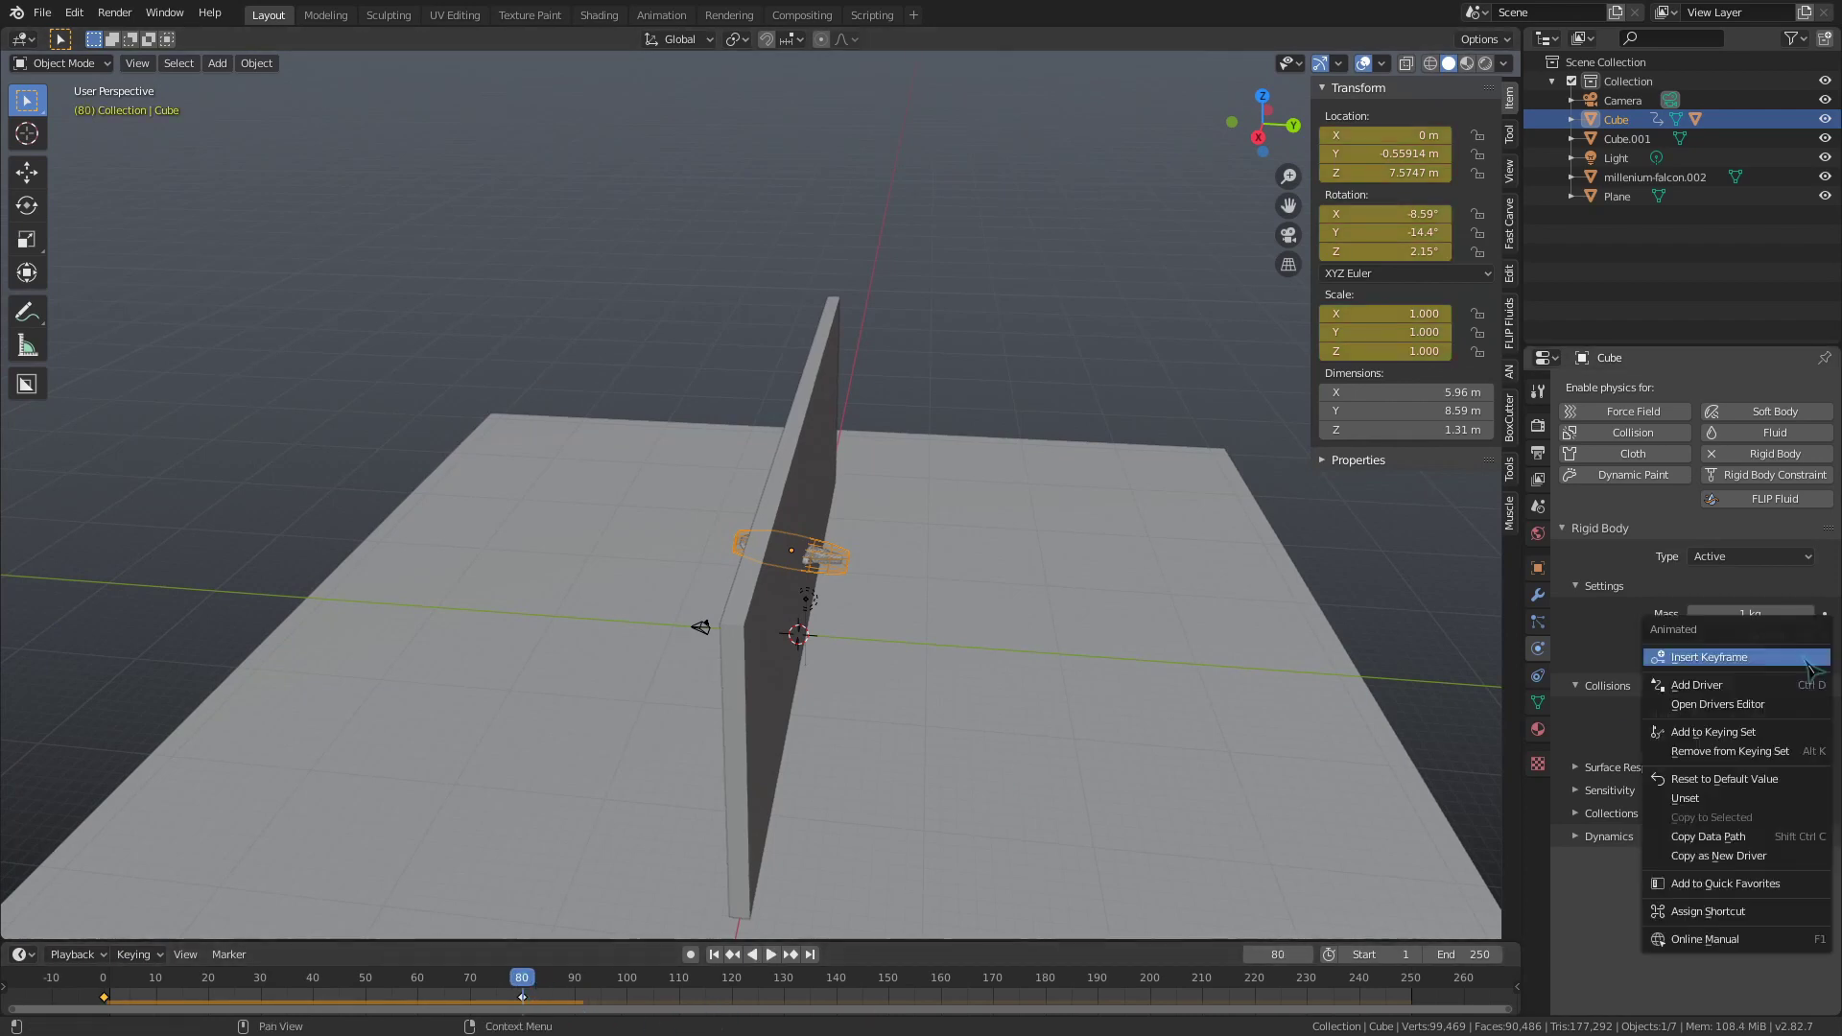
left_click(1807, 658)
- At frame 81, keyframe the hull cube's Animated option as disabled and its Dynamic option as enabled
key("Right")
left_click(1804, 656)
right_click(1805, 657)
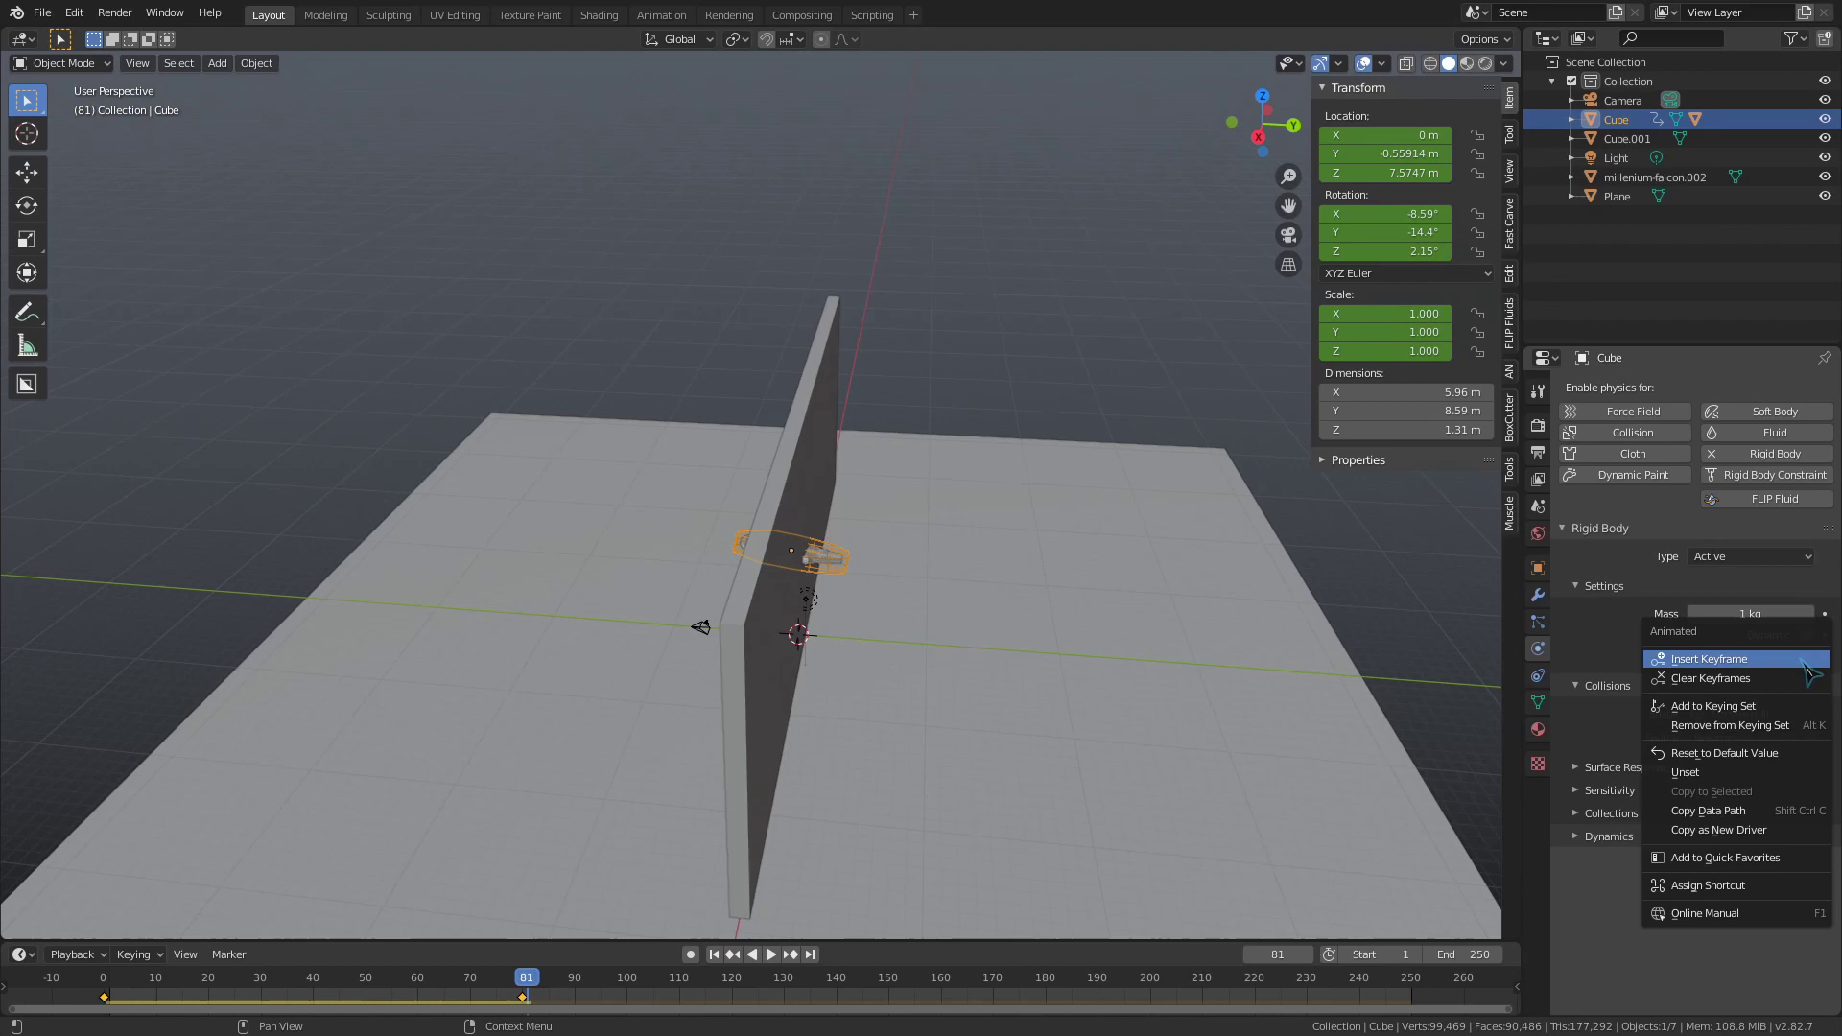
left_click(1804, 659)
left_click(1805, 635)
key("i")
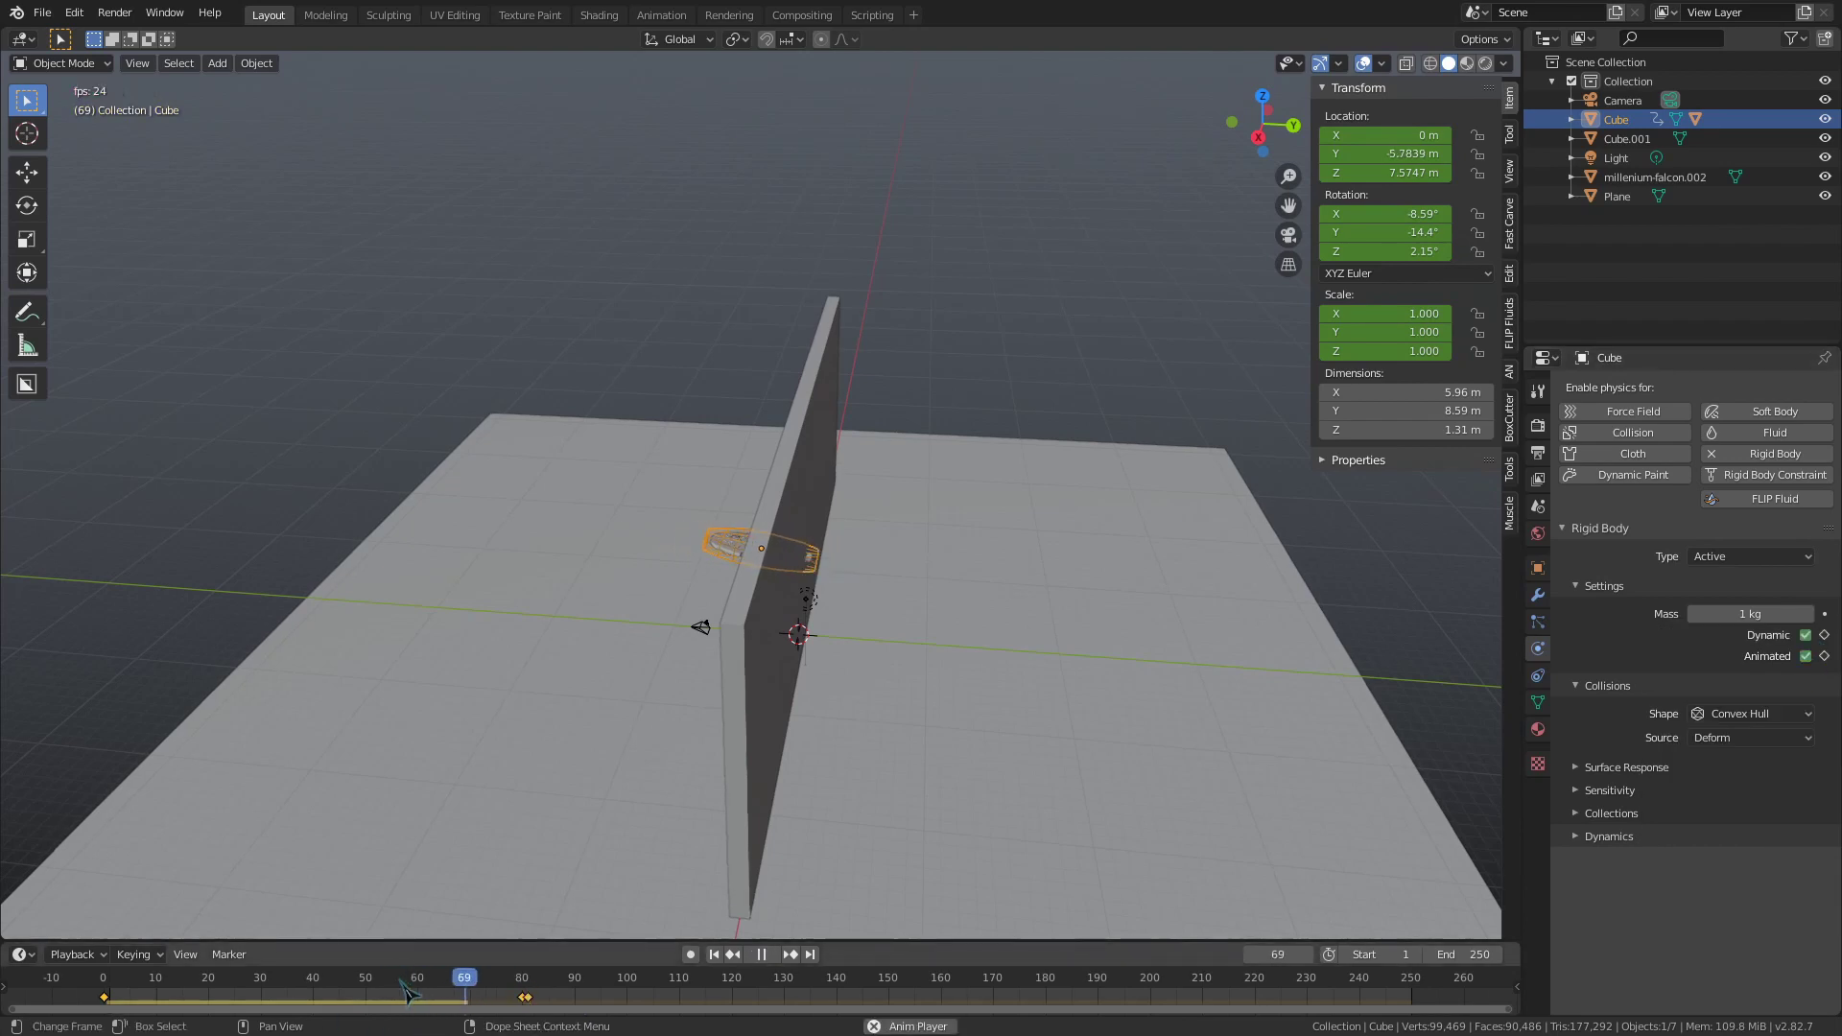